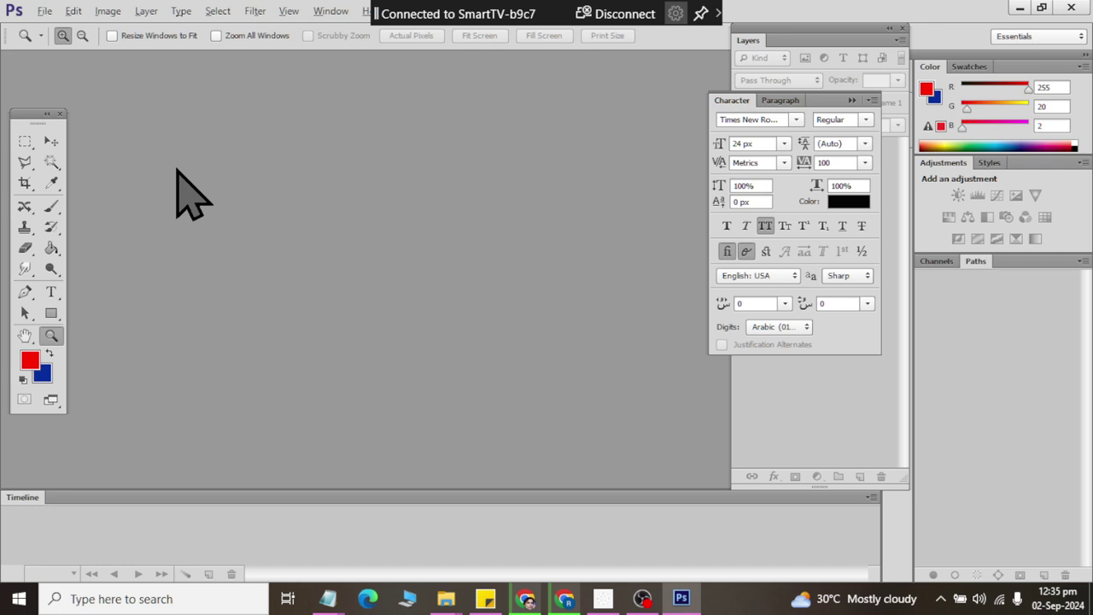
# Open Curve 01 VisitingCard Front.psd from the Blossom folder.
pyautogui.click(42, 12)
pyautogui.click(75, 64)
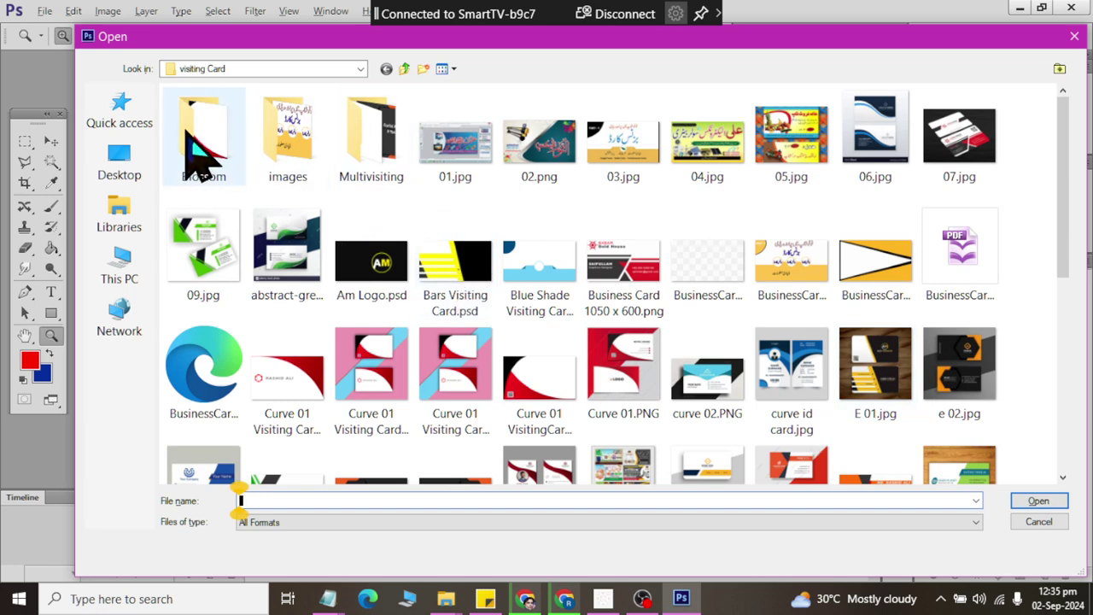
pyautogui.doubleClick(191, 137)
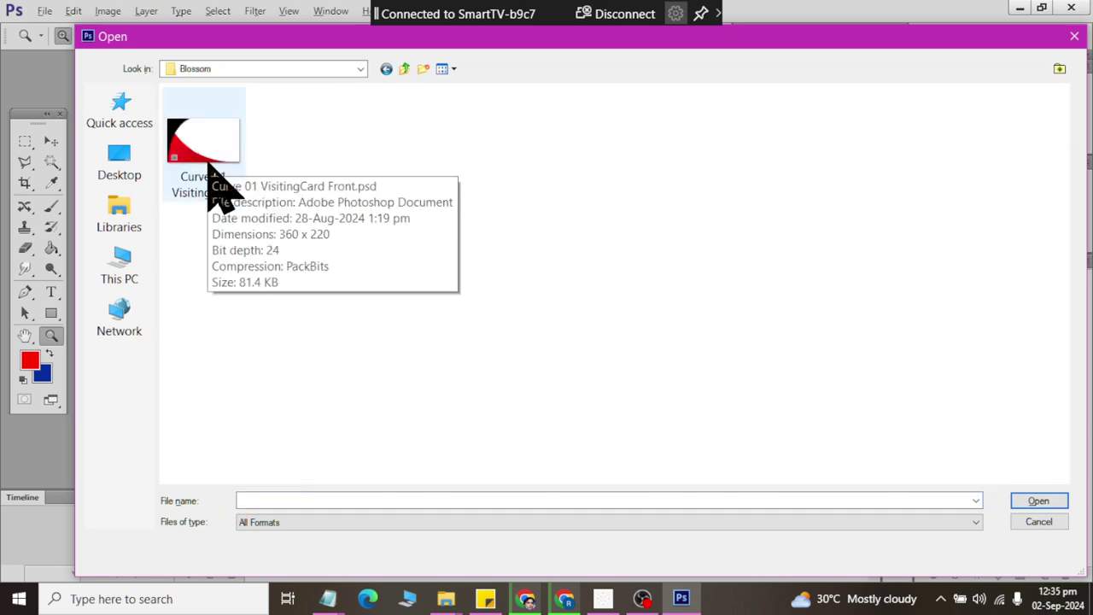
pyautogui.doubleClick(209, 166)
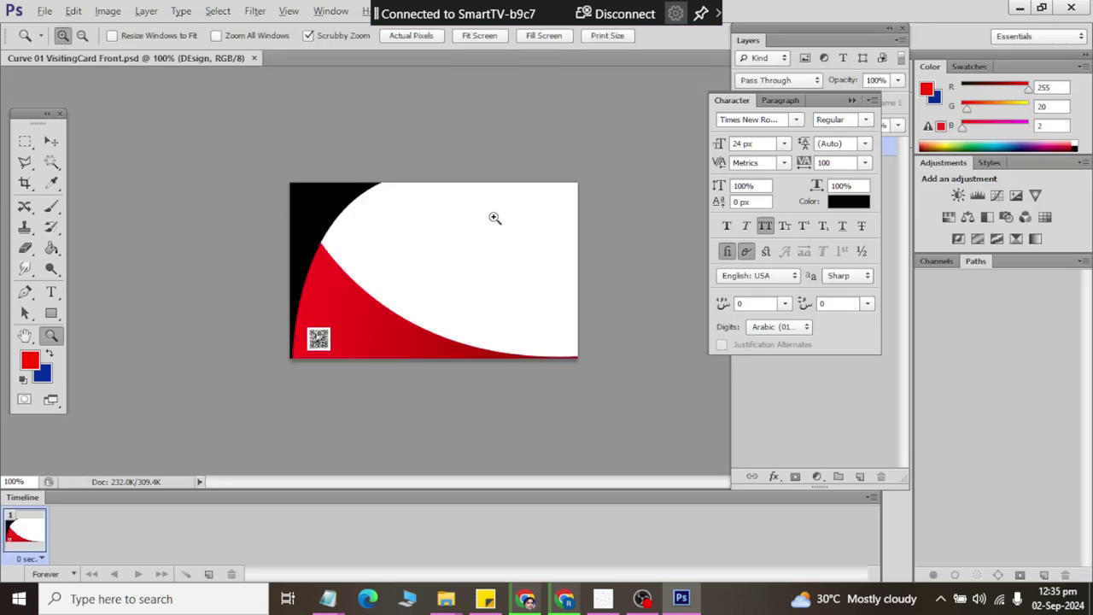
# Dock the Character panel beside the toolbox.
pyautogui.moveTo(833, 100); pyautogui.dragTo(722, 218)
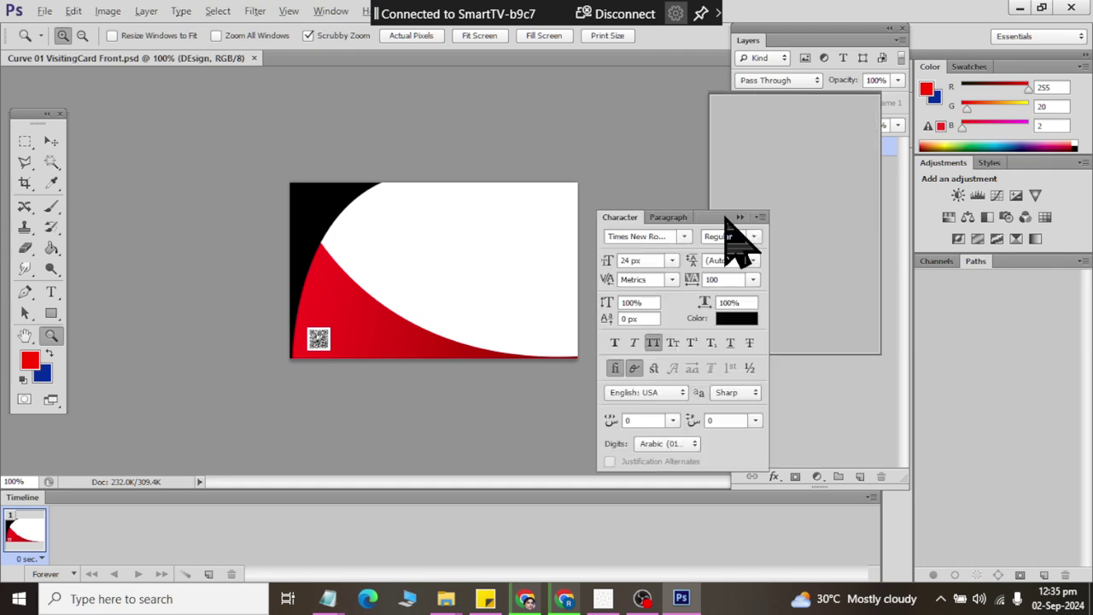
pyautogui.click(774, 231)
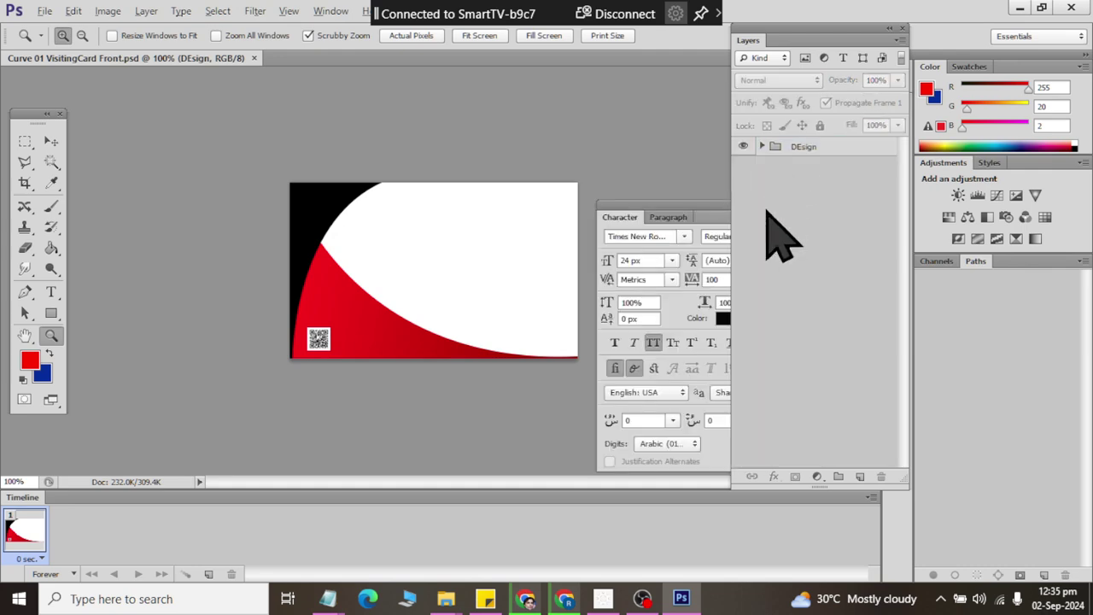
pyautogui.moveTo(665, 218); pyautogui.dragTo(152, 196)
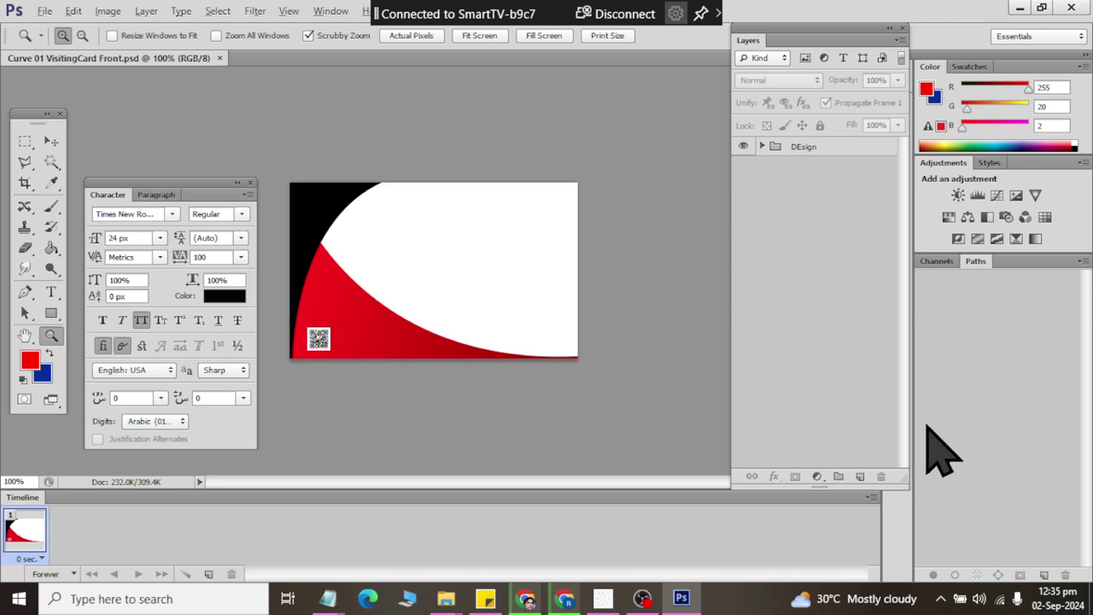
# Create a new layer group named Text above the DEsign group.
pyautogui.click(767, 149)
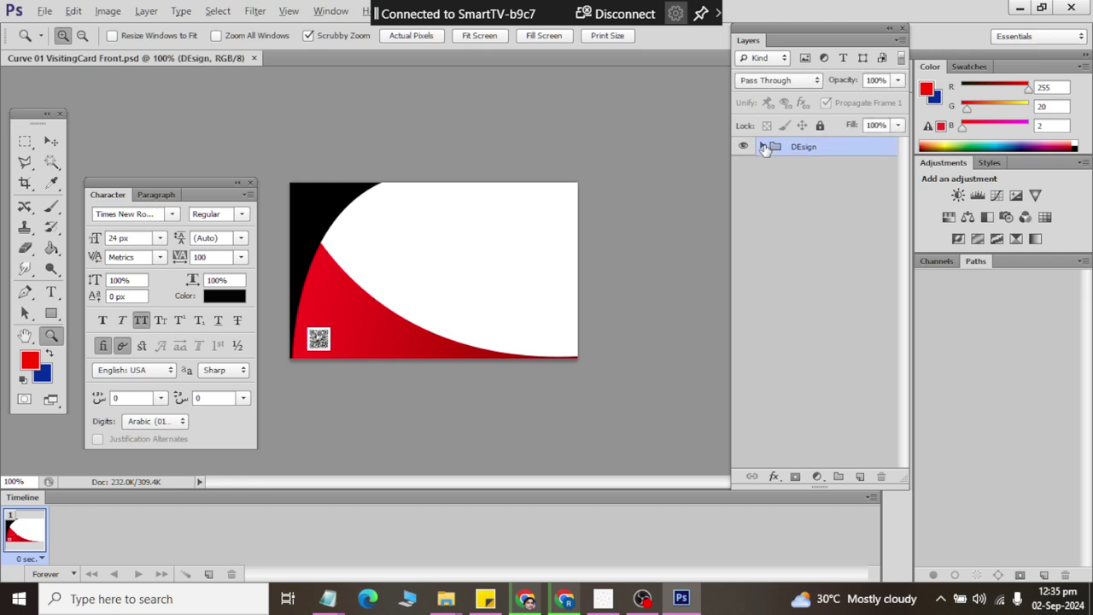
pyautogui.click(764, 147)
pyautogui.click(762, 147)
pyautogui.click(838, 476)
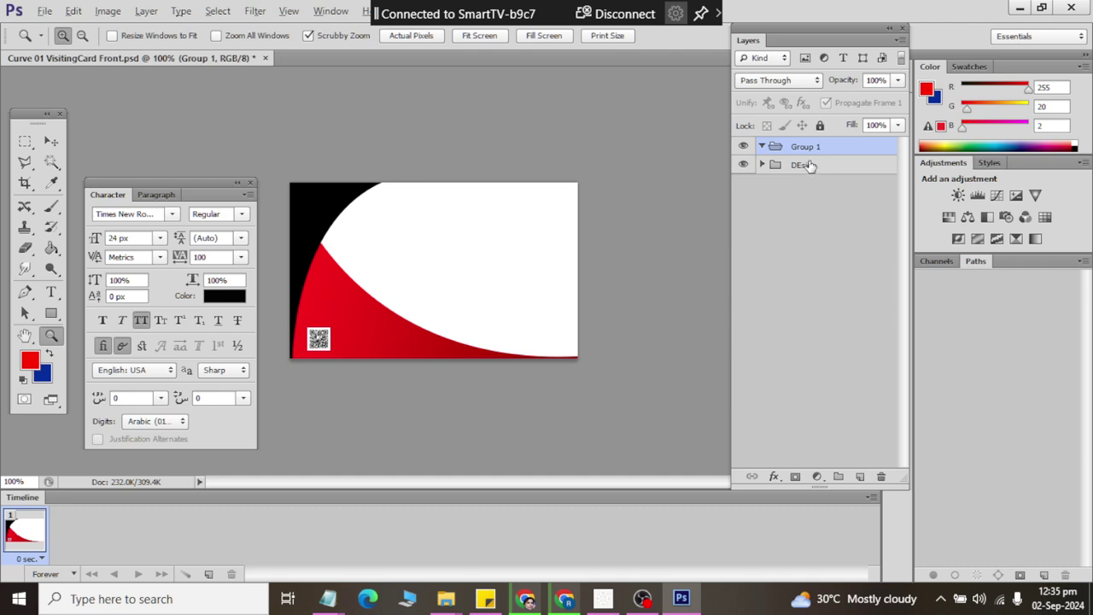
pyautogui.doubleClick(803, 146)
pyautogui.write('Text')
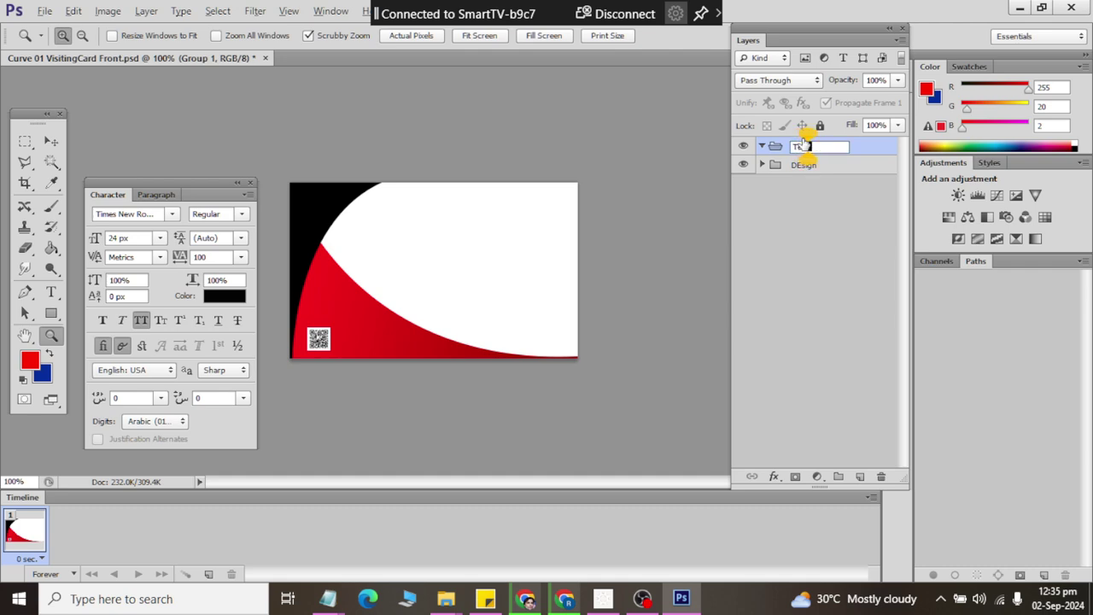
pyautogui.press('Return')
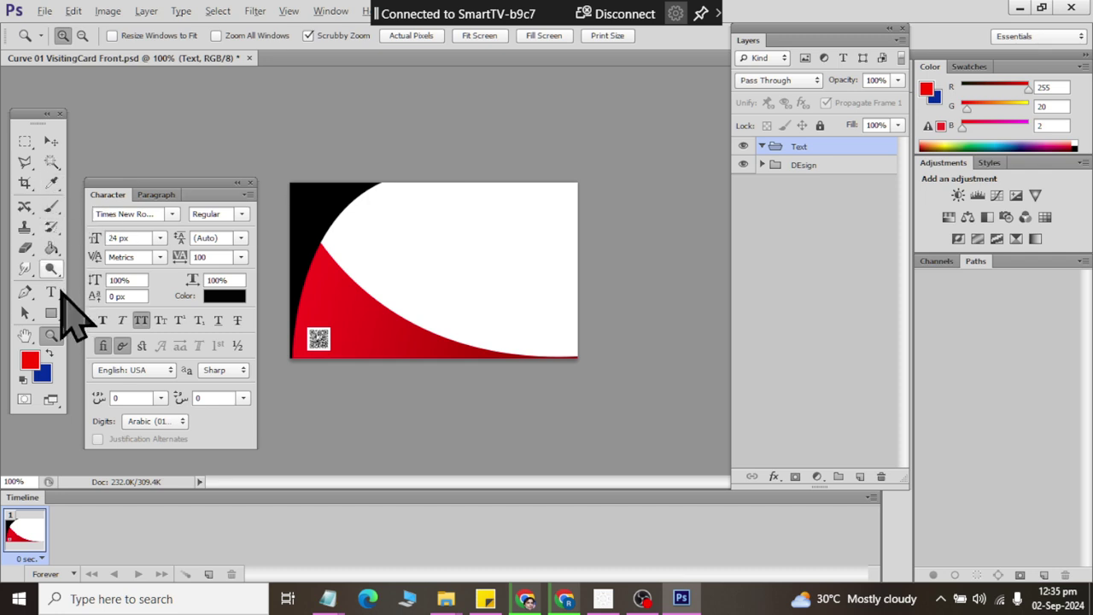
# Type the word NAME on the card's white area.
pyautogui.click(51, 292)
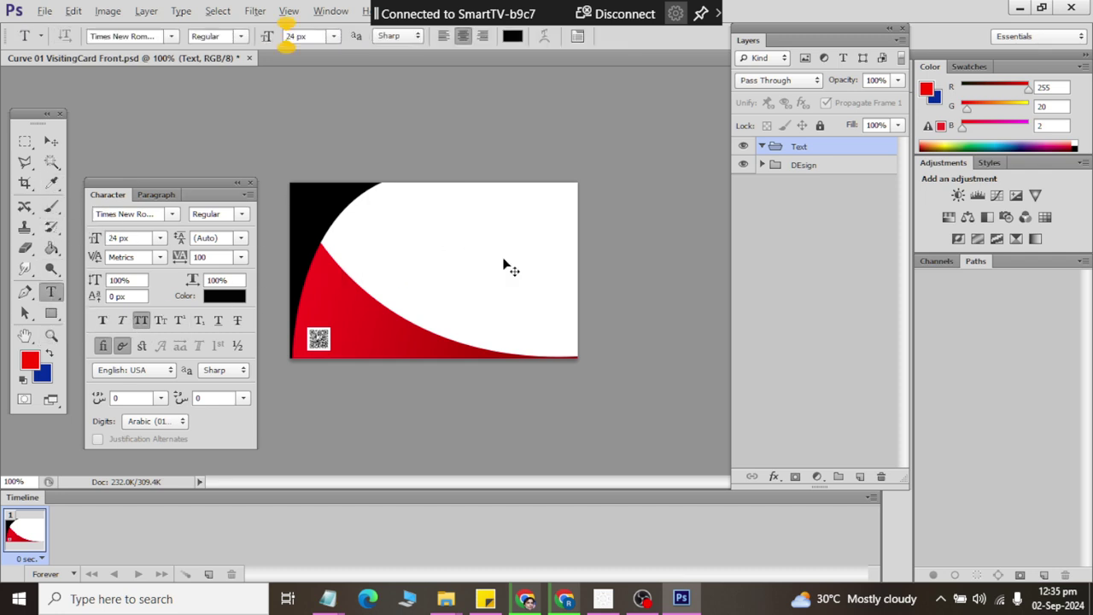
pyautogui.scroll(3, 474, 270)
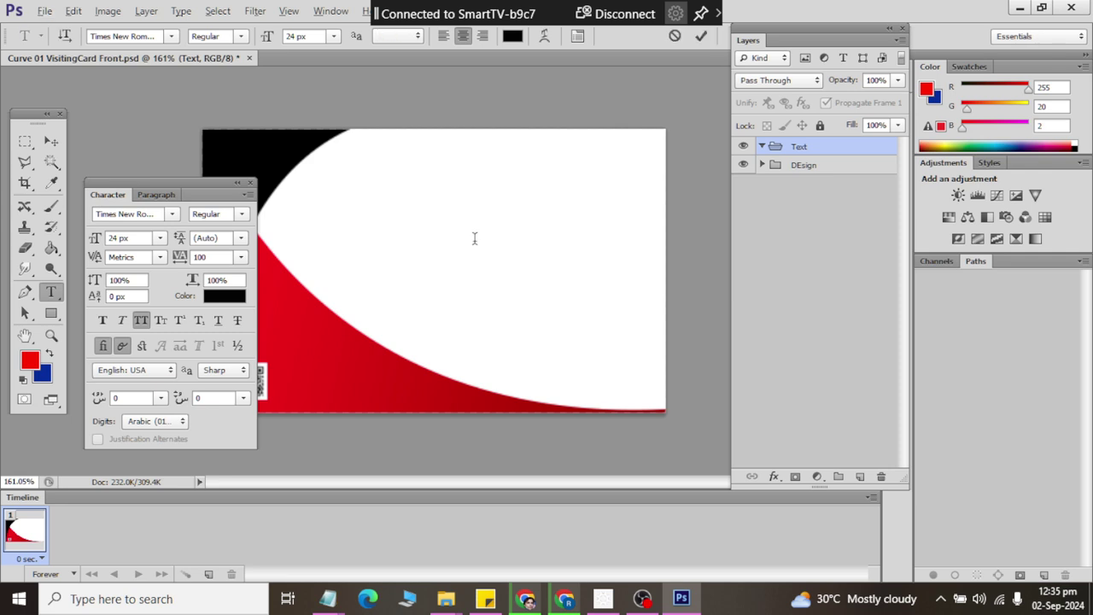
pyautogui.click(475, 239)
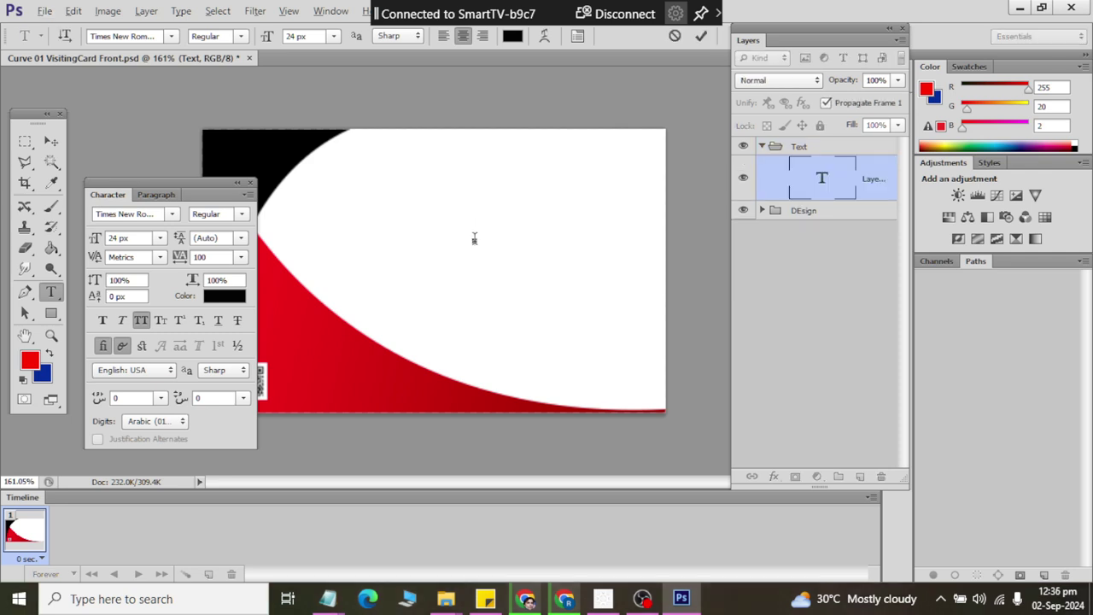
pyautogui.write('NAME')
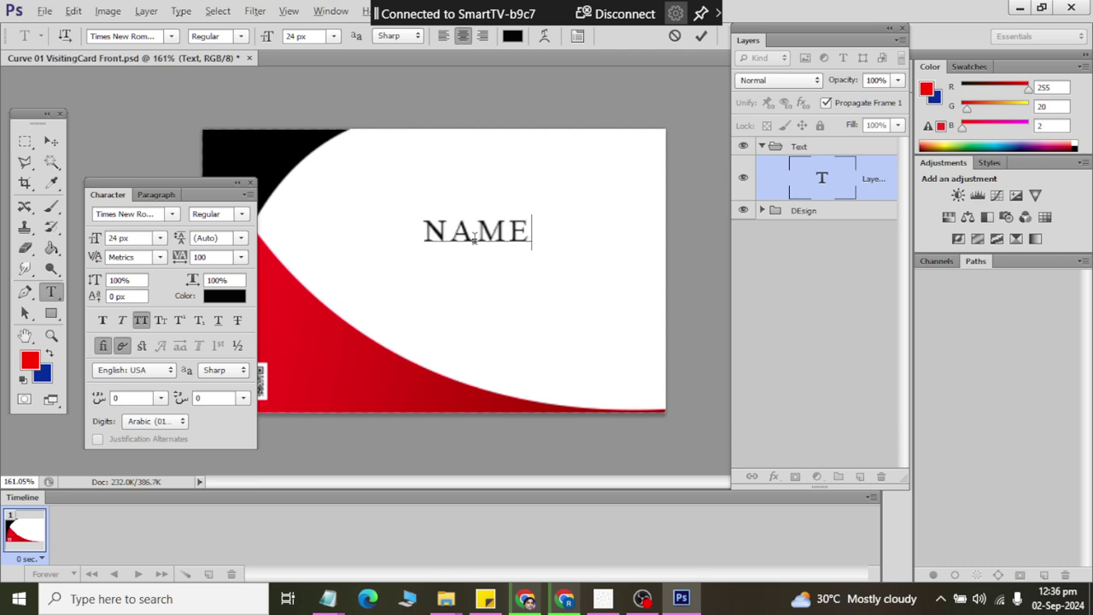
# Set the NAME text's font to Arial and commit it.
pyautogui.hotkey('ctrl', 'a')
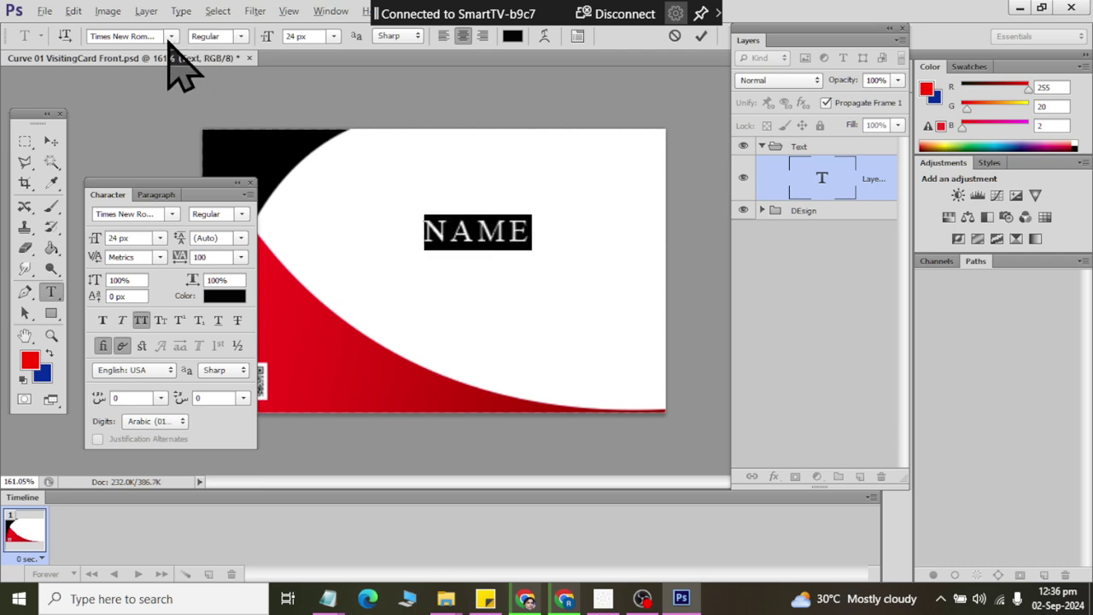
pyautogui.click(171, 36)
pyautogui.click(150, 35)
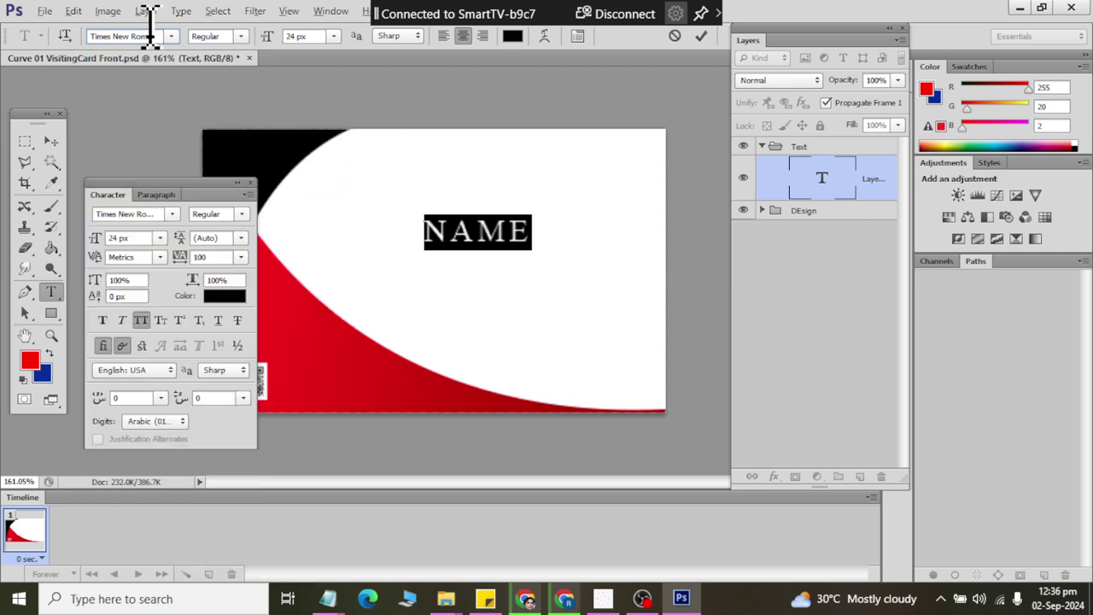
pyautogui.click(150, 36)
pyautogui.write('Ar')
pyautogui.write('ial')
pyautogui.press('Return')
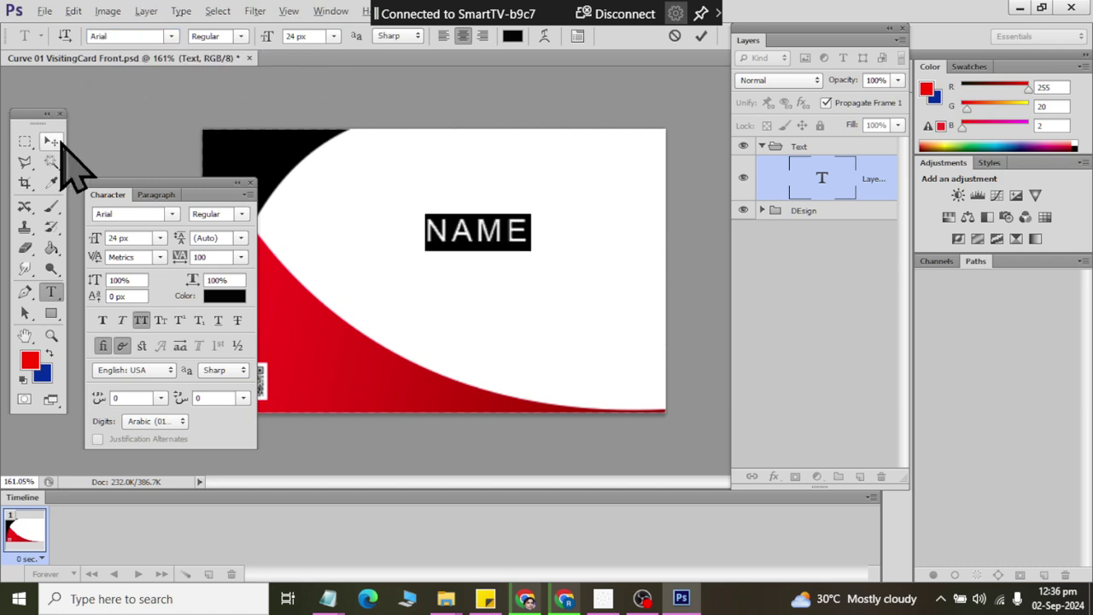
pyautogui.click(51, 141)
pyautogui.hotkey('ctrl', 't')
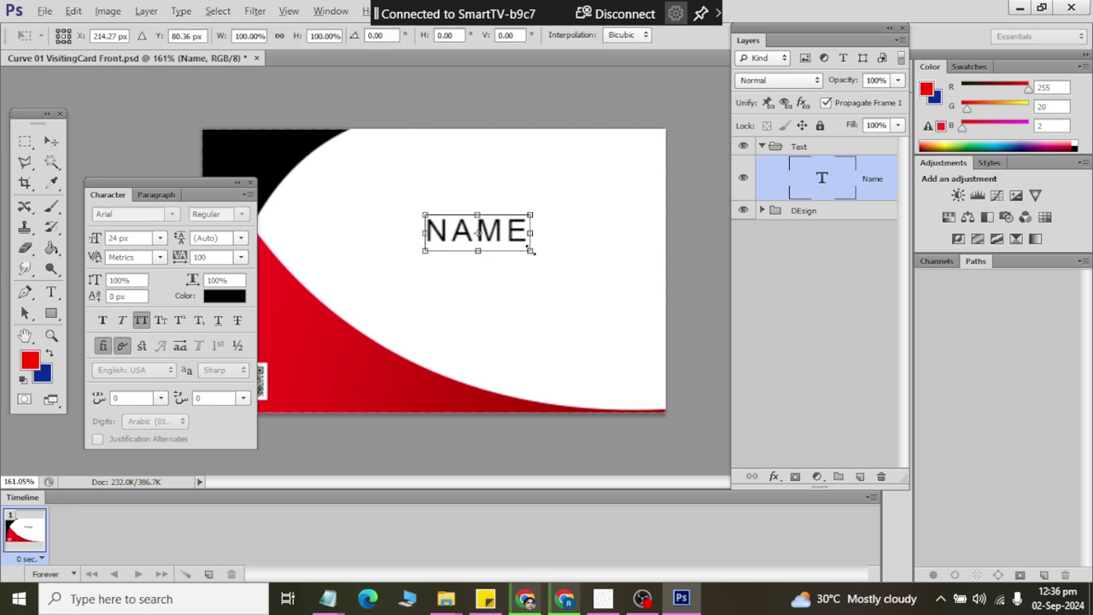
# Scale the NAME text down to about 16 px.
pyautogui.moveTo(527, 247)
pyautogui.mouseDown()
pyautogui.moveTo(416, 270)
pyautogui.moveTo(562, 268)
pyautogui.moveTo(448, 267)
pyautogui.moveTo(480, 274)
pyautogui.mouseUp()
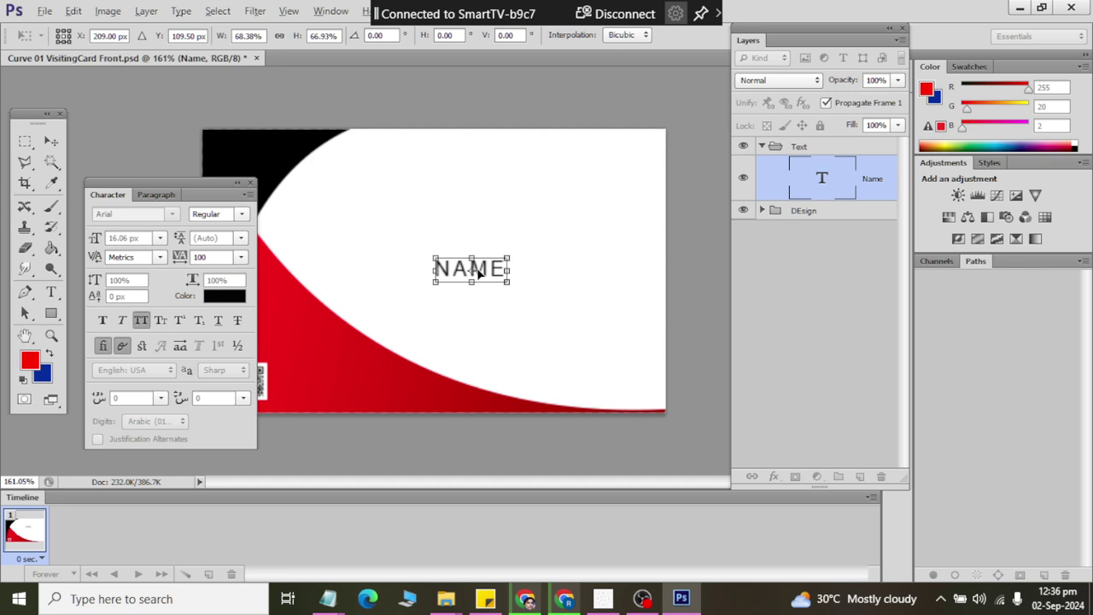
pyautogui.click(51, 141)
pyautogui.click(436, 240)
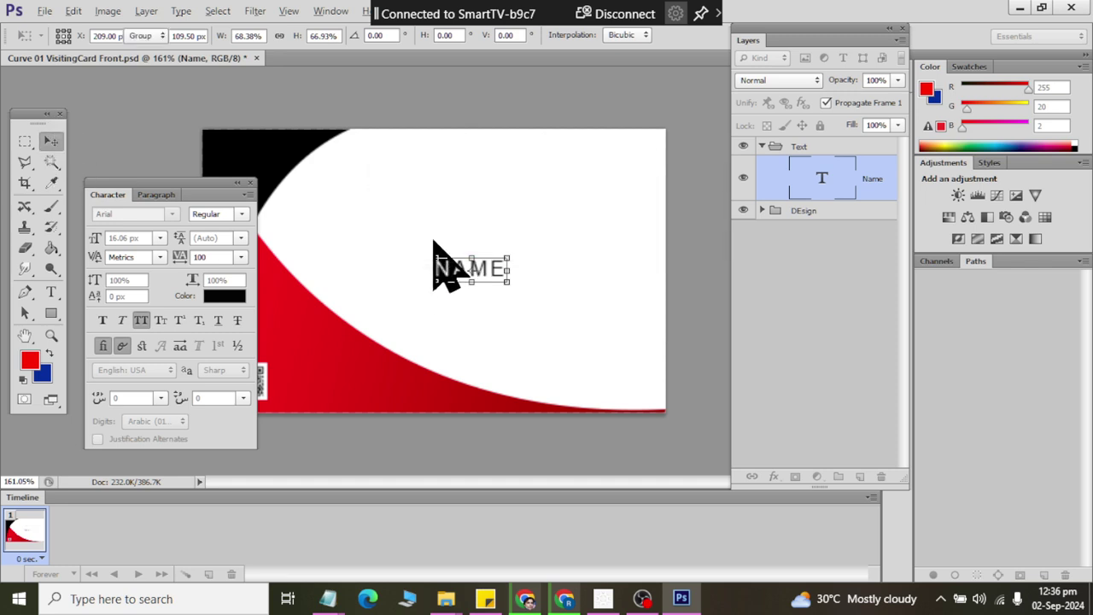
# Duplicate the Name layer as Name copy and turn off Auto-Select.
pyautogui.hotkey('ctrl', 'j')
pyautogui.moveTo(471, 286)
pyautogui.mouseDown()
pyautogui.moveTo(469, 310)
pyautogui.moveTo(478, 313)
pyautogui.mouseUp()
pyautogui.hotkey('ctrl', 'z')
pyautogui.click(826, 198)
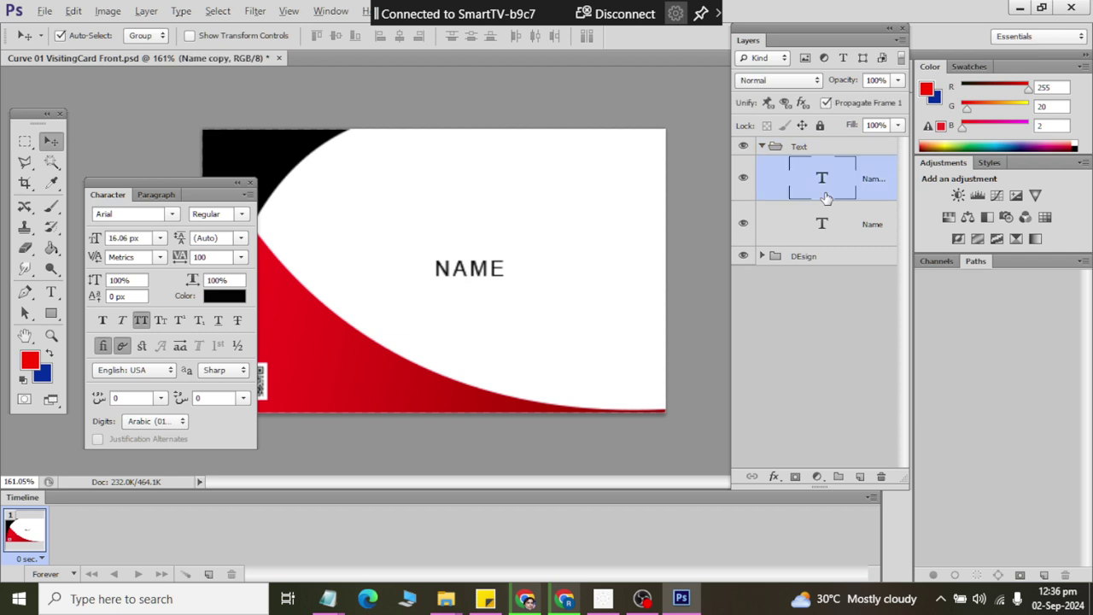
pyautogui.moveTo(466, 272); pyautogui.dragTo(468, 323)
pyautogui.hotkey('ctrl', 'z')
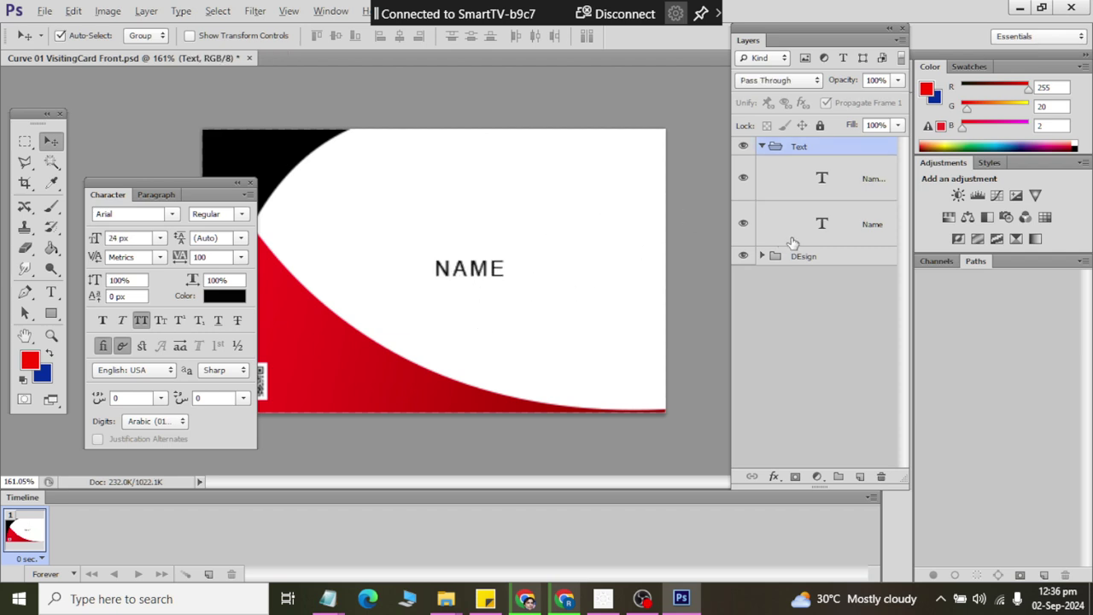
pyautogui.click(822, 179)
pyautogui.click(882, 477)
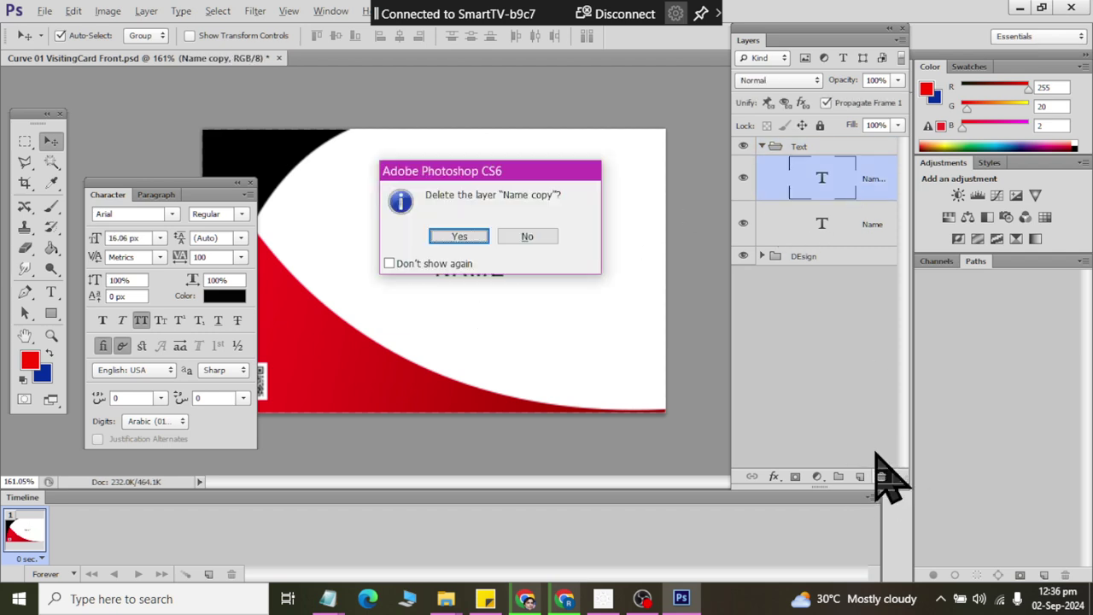
pyautogui.click(461, 236)
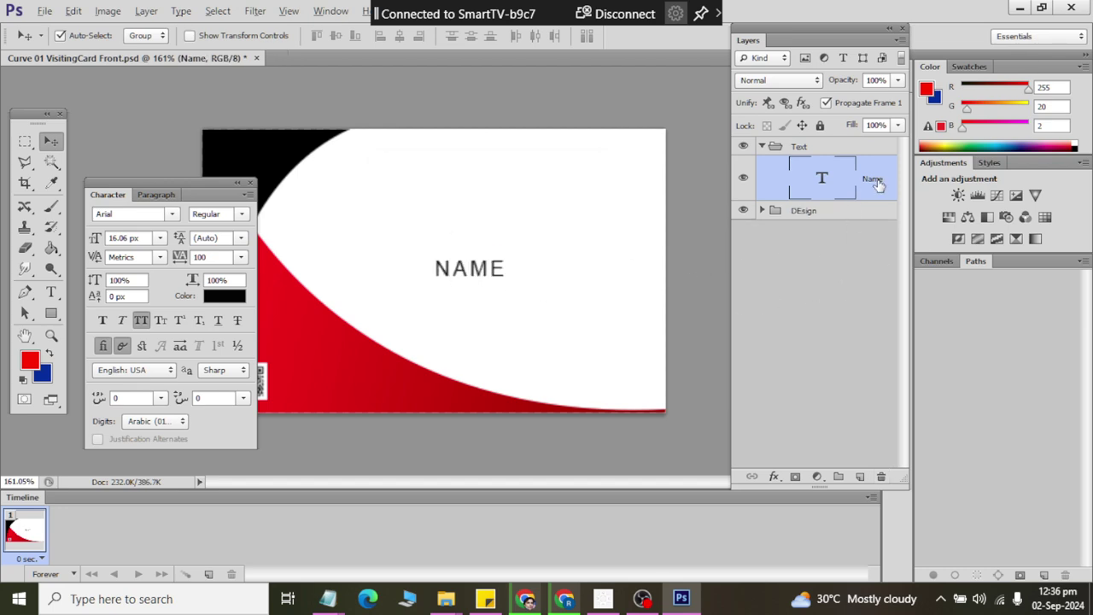
pyautogui.hotkey('ctrl', 'j')
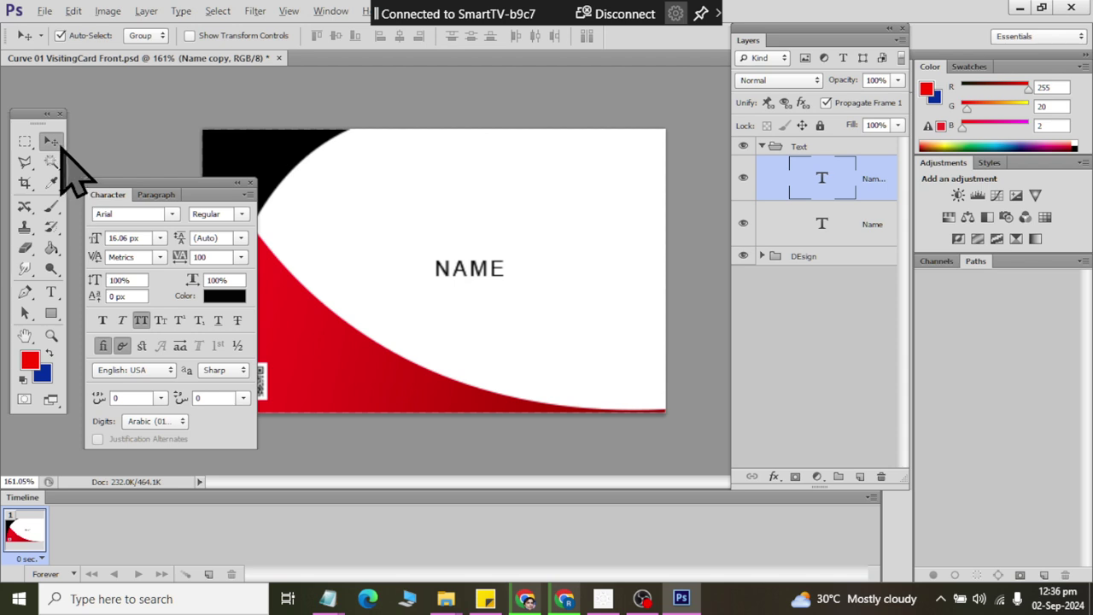
pyautogui.click(59, 35)
# Move the duplicate below NAME and change it to left-aligned CLASS.
pyautogui.moveTo(476, 281); pyautogui.dragTo(475, 309)
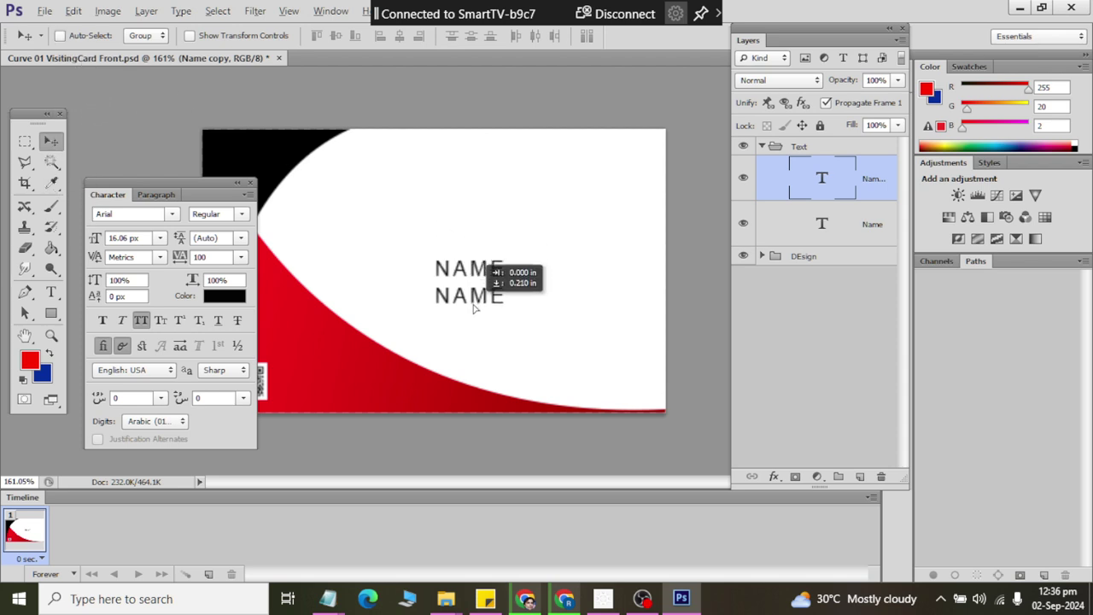
pyautogui.click(50, 291)
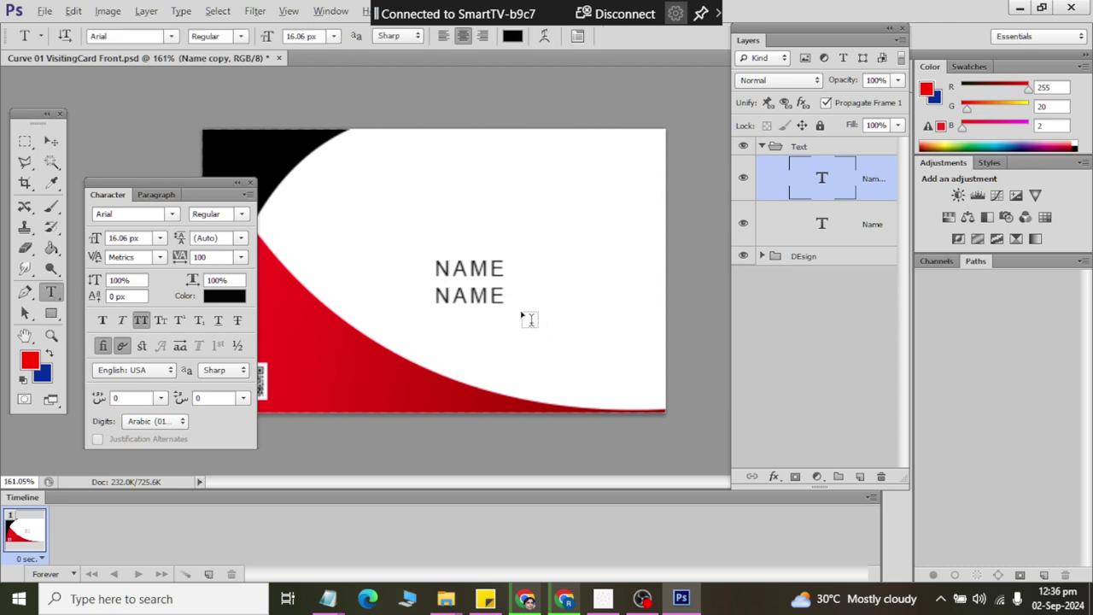
pyautogui.doubleClick(468, 294)
pyautogui.write('C')
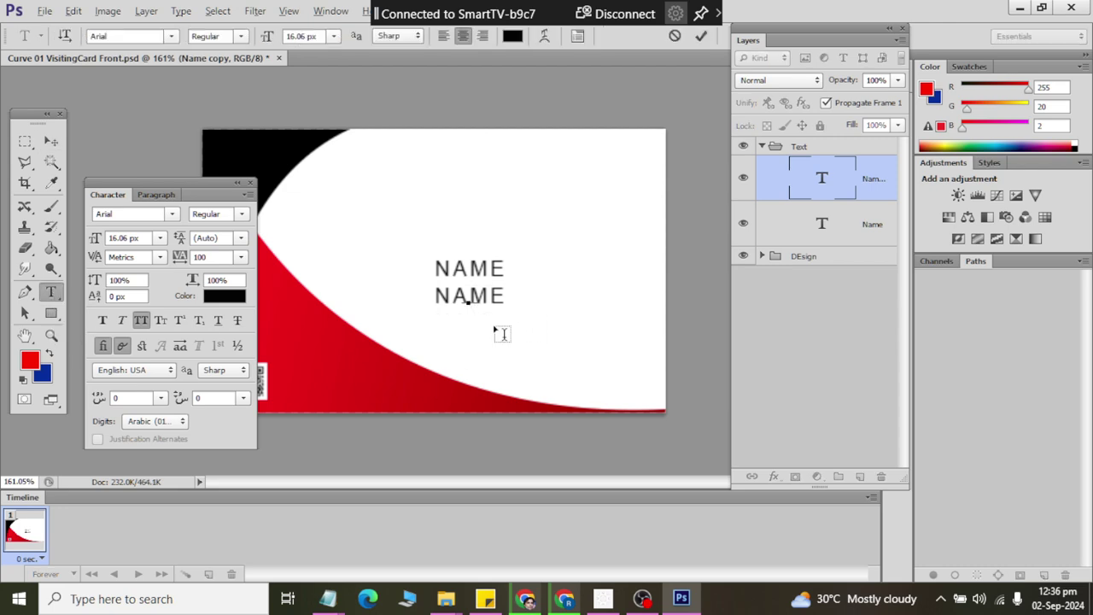
pyautogui.write('LASS')
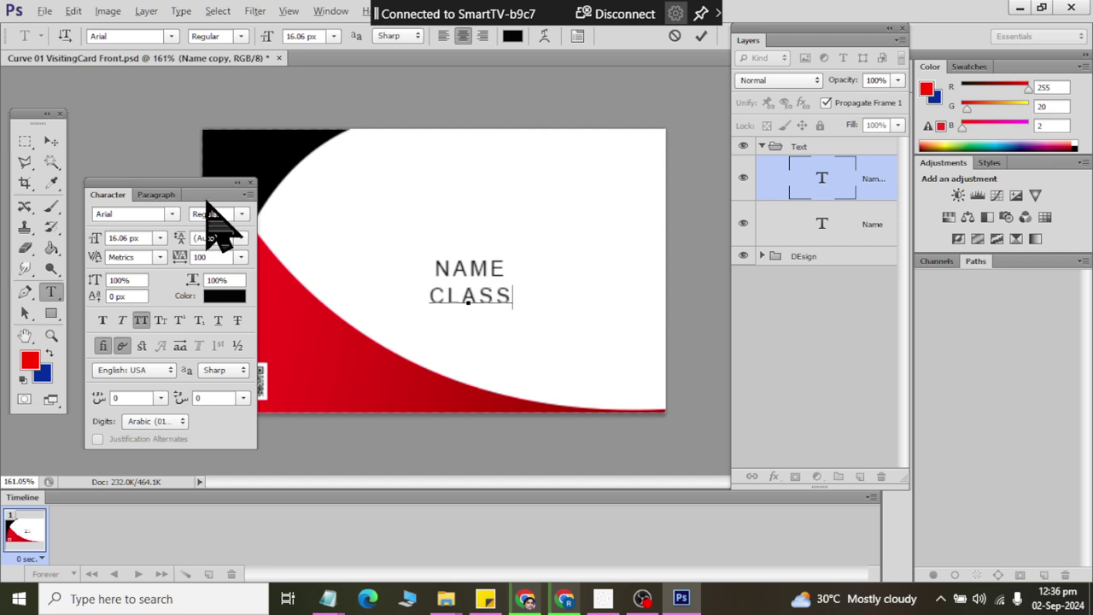
pyautogui.click(444, 36)
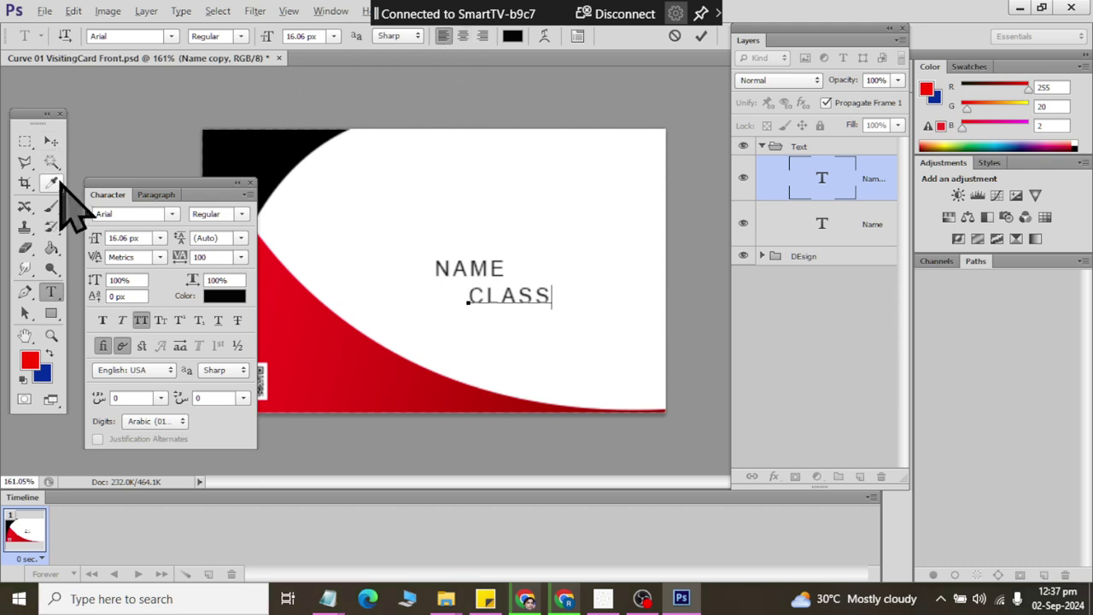
# Nudge CLASS and NAME left so the two labels line up.
pyautogui.click(52, 142)
pyautogui.press('Left')
pyautogui.press('Left')
pyautogui.press('Left')
pyautogui.press('Left')
pyautogui.press('Left')
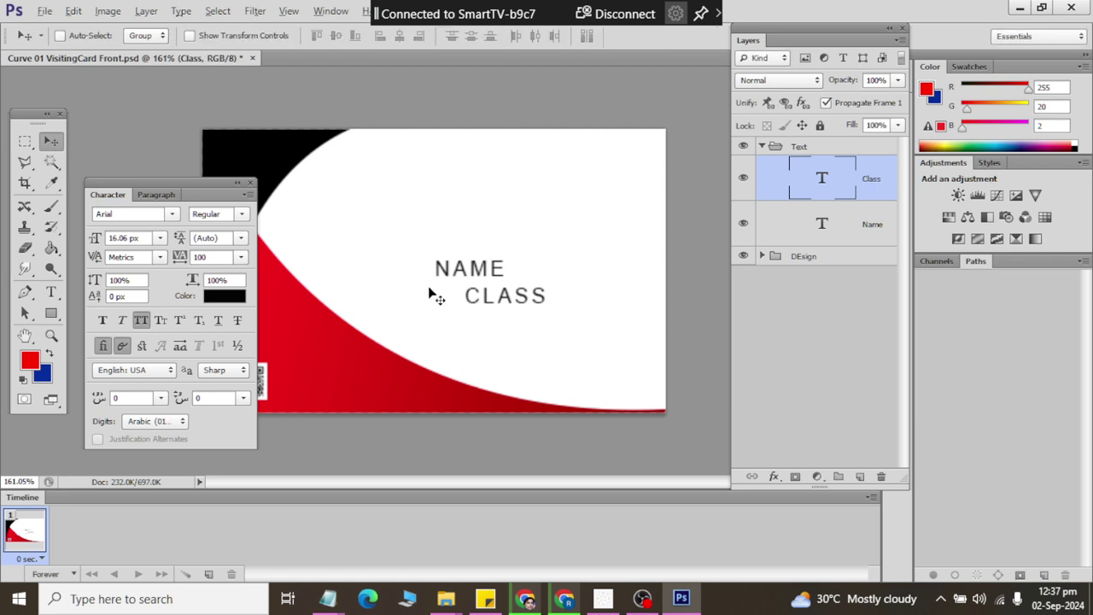
pyautogui.press('Left')
pyautogui.press('Left')
pyautogui.press('Left')
pyautogui.press('Left')
pyautogui.press('Left')
pyautogui.press('Left')
pyautogui.press('Left')
pyautogui.press('Left')
pyautogui.press('Left')
pyautogui.press('Left')
pyautogui.press('Left')
pyautogui.press('Left')
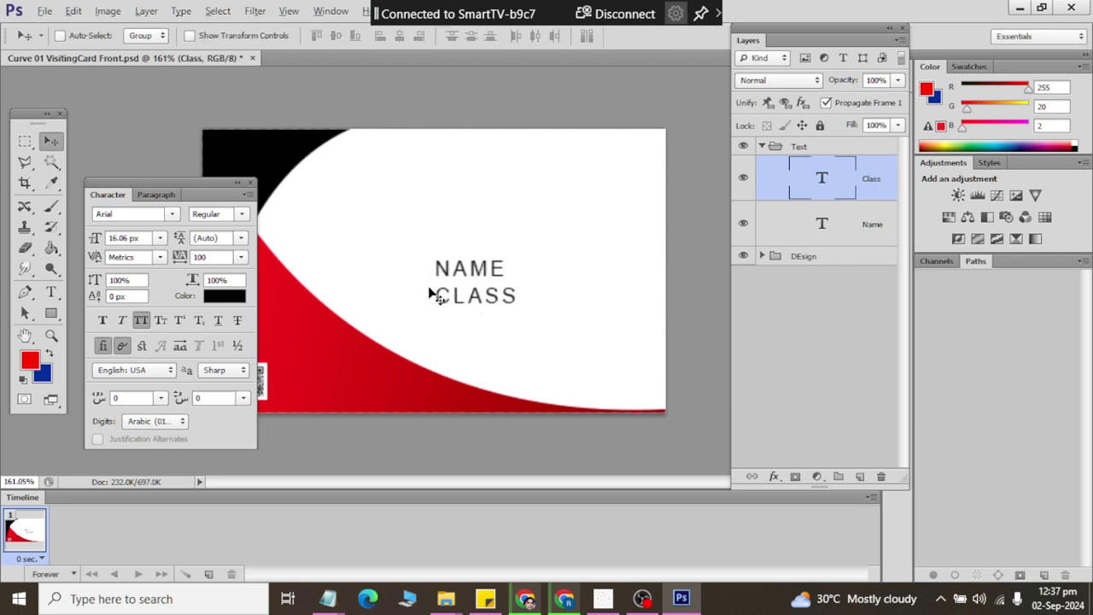
pyautogui.press('Left')
pyautogui.press('Left')
pyautogui.press('Left')
pyautogui.press('Left')
pyautogui.press('Left')
pyautogui.press('Left')
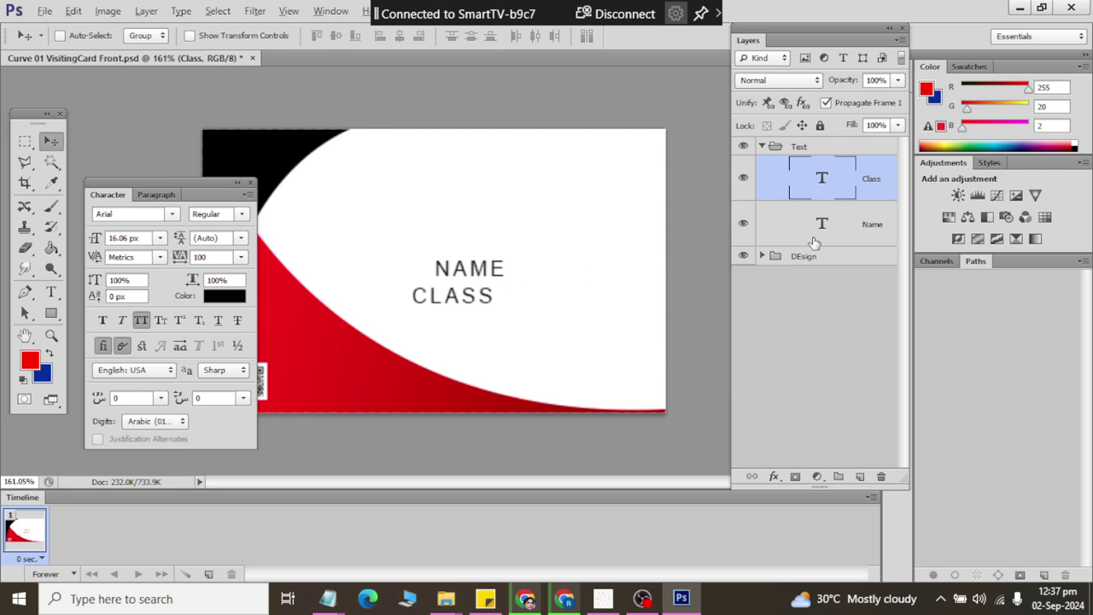
pyautogui.click(833, 234)
pyautogui.press('Left')
pyautogui.press('Left')
pyautogui.press('Left')
pyautogui.press('Left')
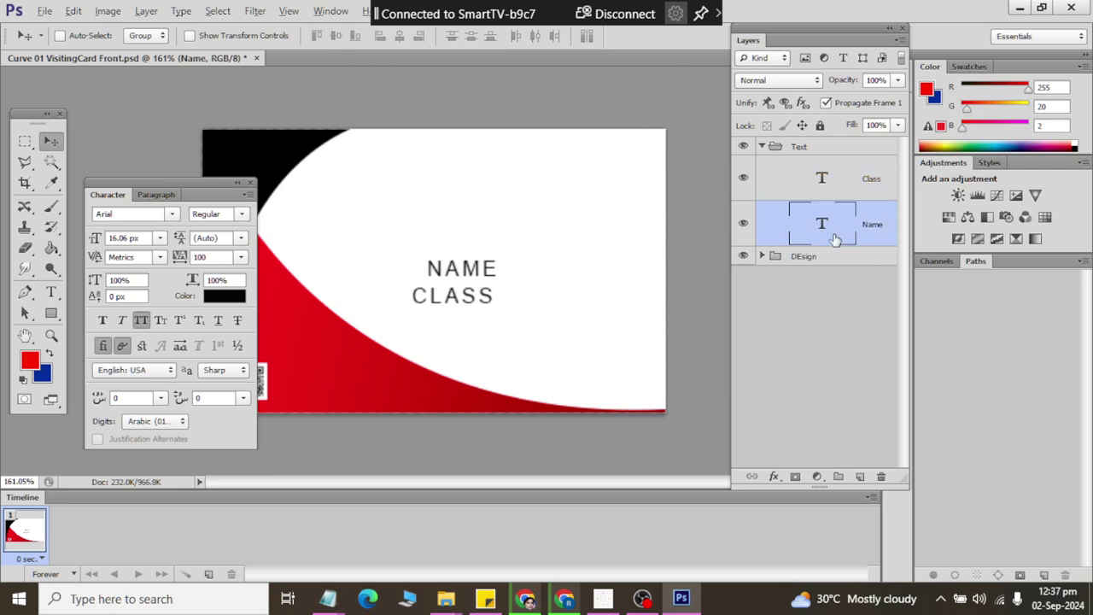
pyautogui.press('Left')
pyautogui.press('Left')
pyautogui.press('Left')
pyautogui.press('Left')
pyautogui.press('Left')
pyautogui.press('Left')
pyautogui.press('Left')
pyautogui.press('Left')
pyautogui.press('Left')
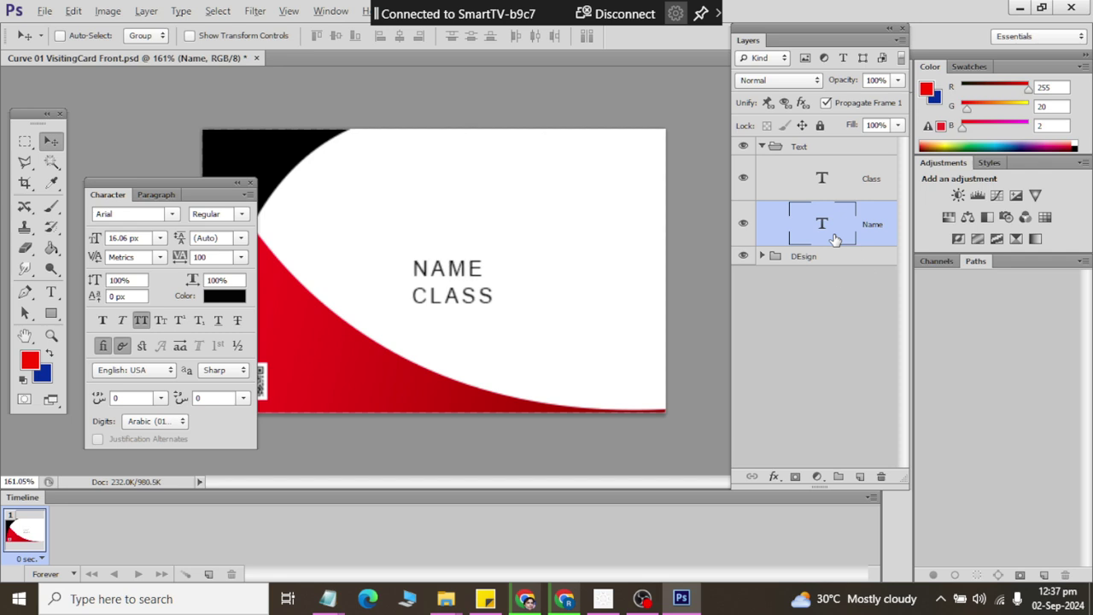
# Duplicate the Class layer and place the copy directly under CLASS.
pyautogui.click(863, 184)
pyautogui.hotkey('ctrl', 'j')
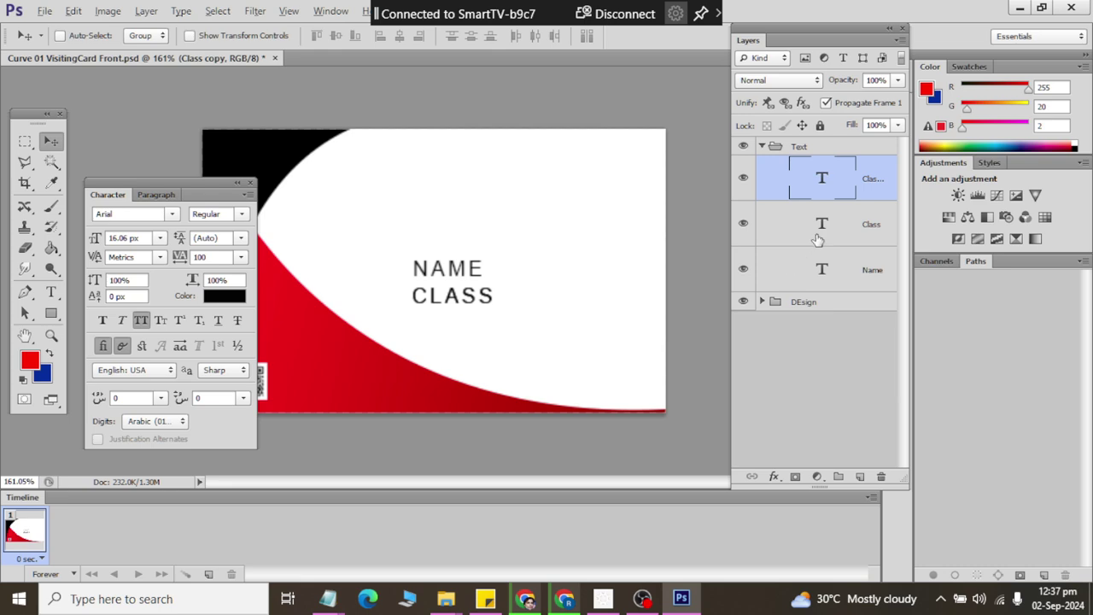
pyautogui.moveTo(464, 299); pyautogui.dragTo(464, 331)
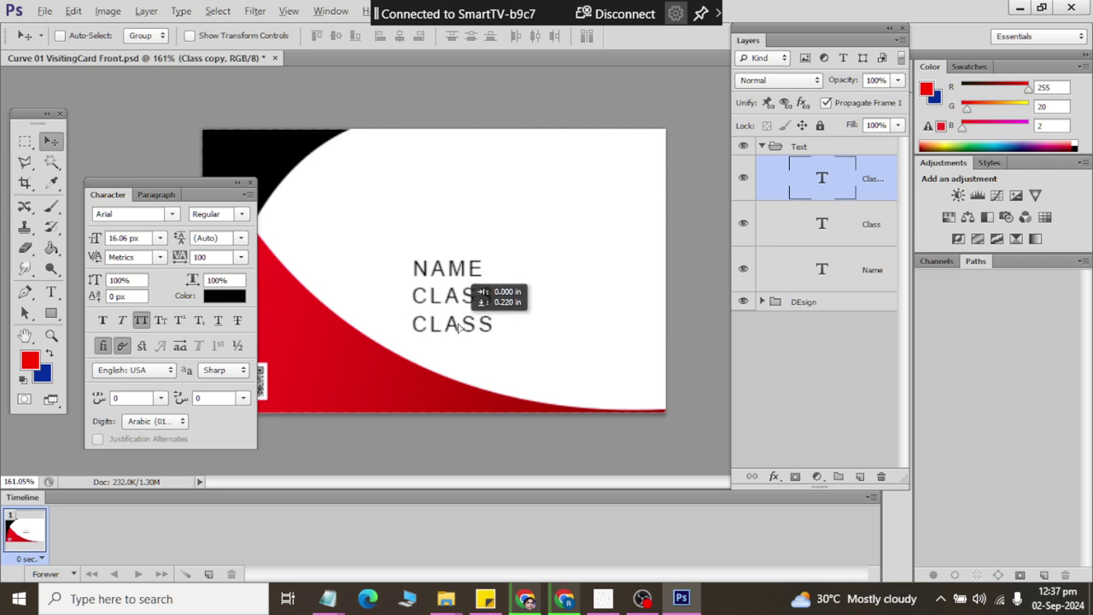
pyautogui.moveTo(463, 330); pyautogui.dragTo(464, 326)
# Change the copy's text to ADMISSION over DATE on two lines.
pyautogui.click(51, 292)
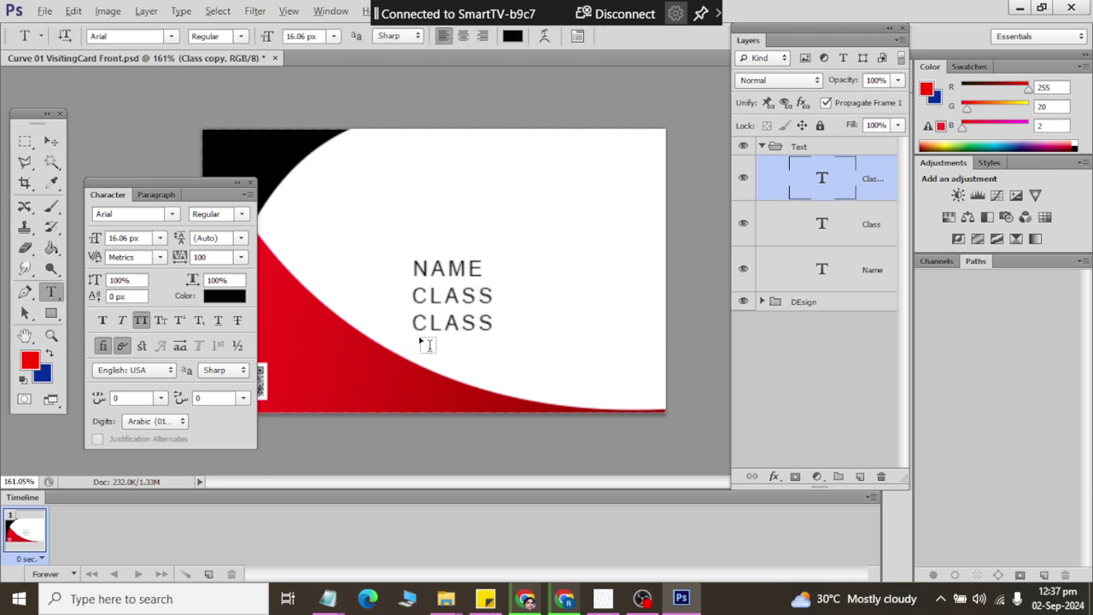
pyautogui.click(440, 322)
pyautogui.doubleClick(443, 320)
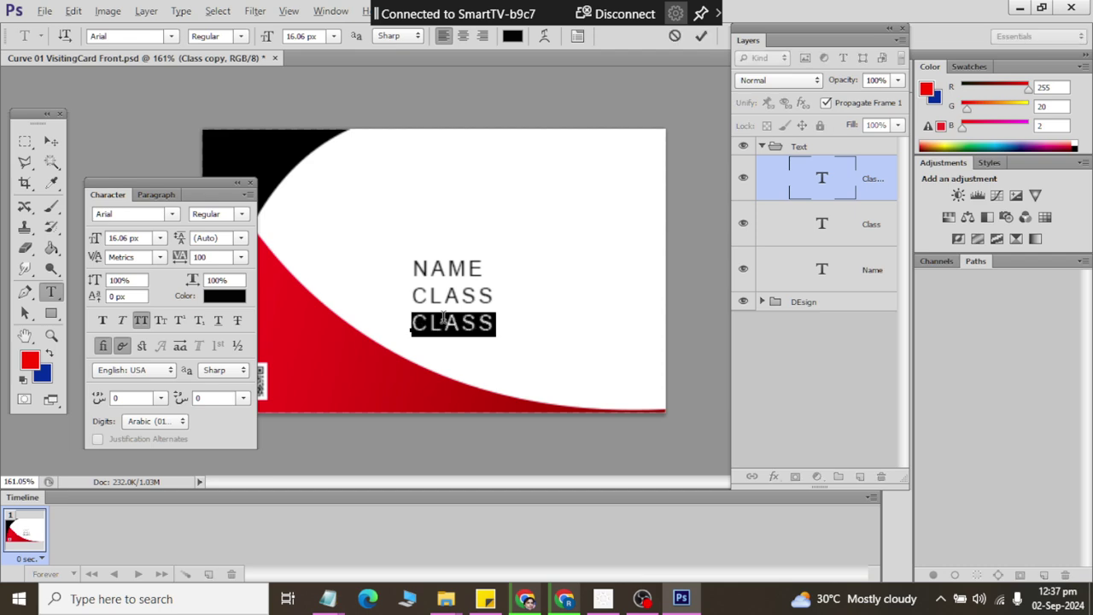
pyautogui.write('DATE')
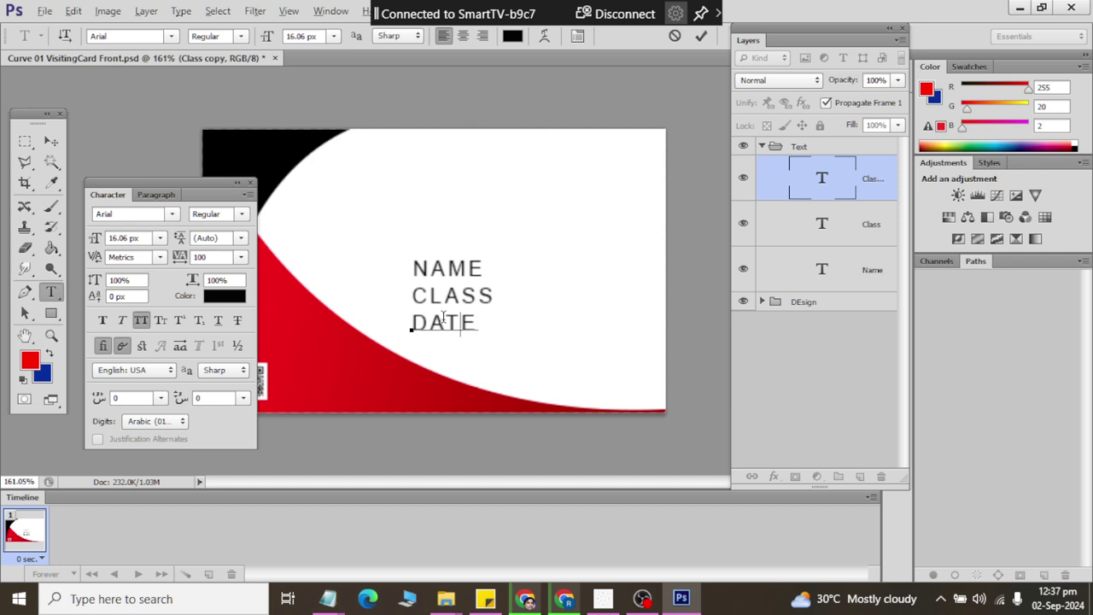
pyautogui.doubleClick(443, 322)
pyautogui.write('ADMISS')
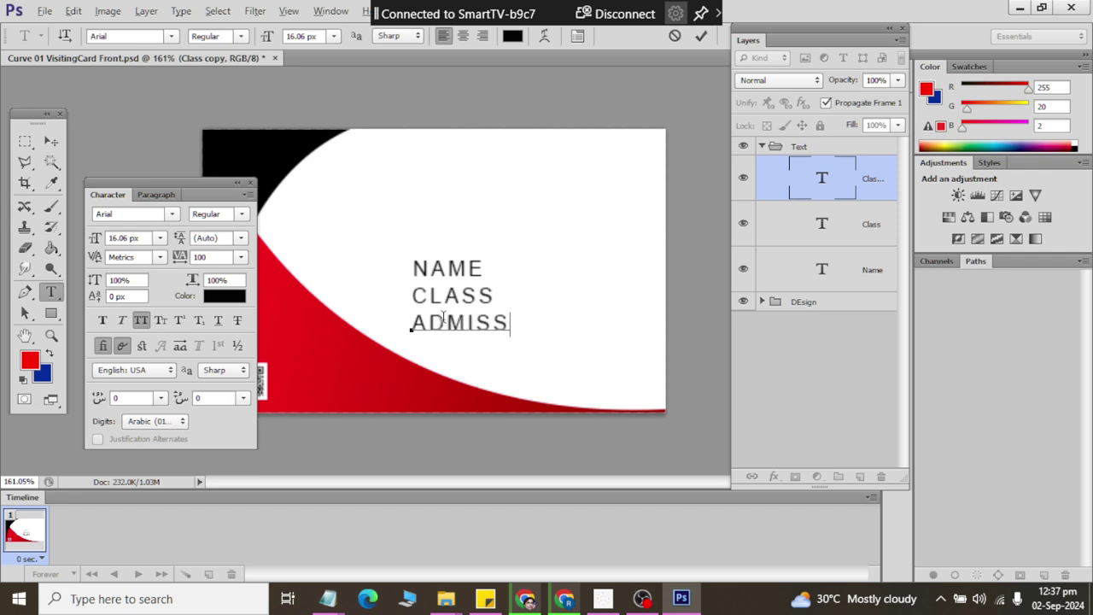
pyautogui.write('ION')
pyautogui.write(' DATE')
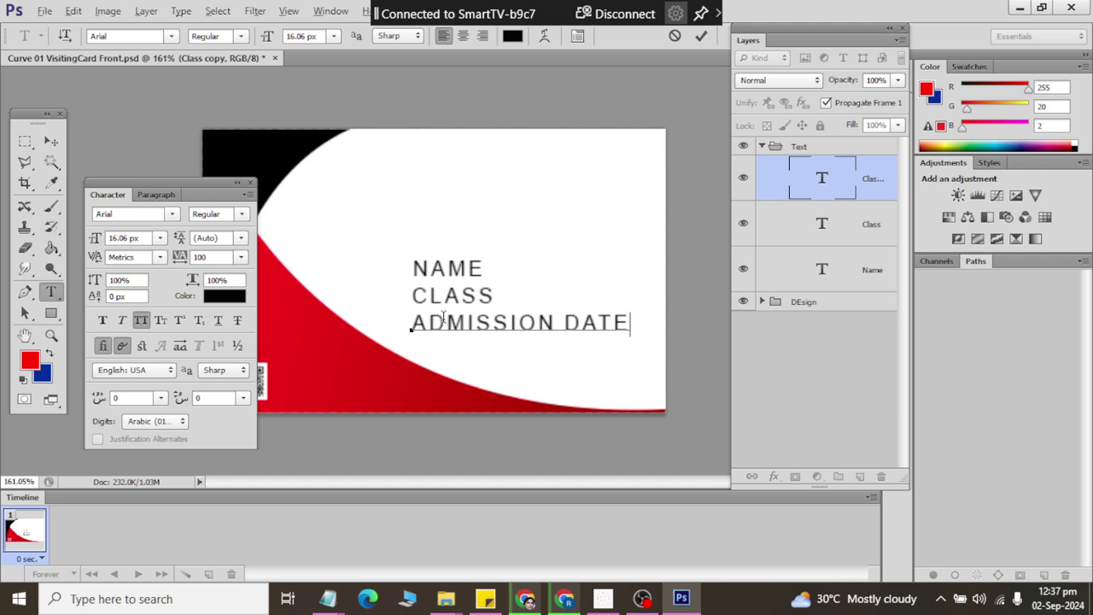
pyautogui.press('Return')
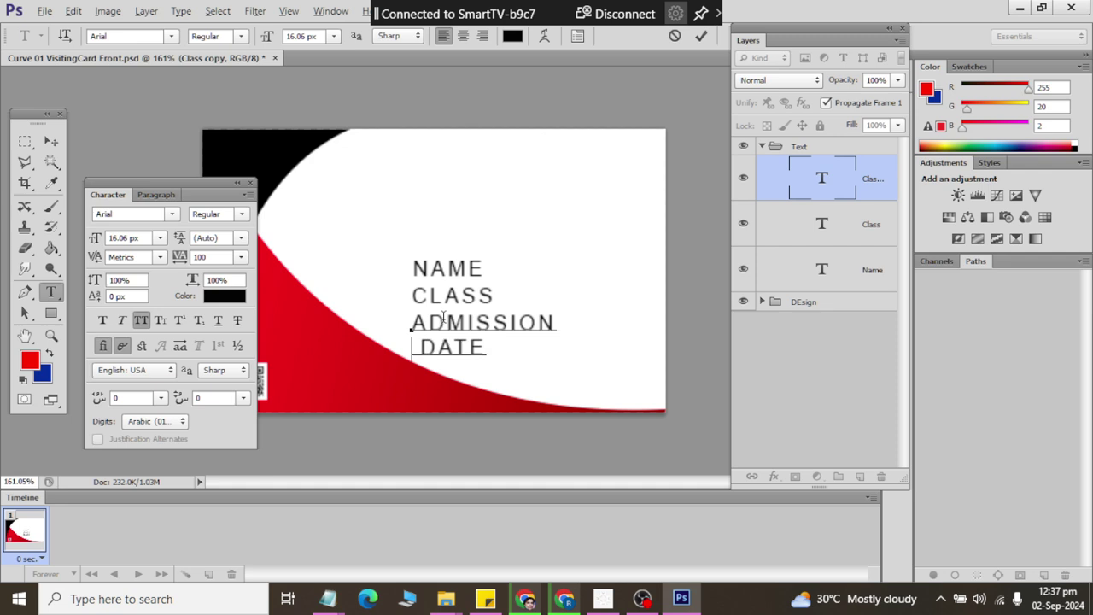
pyautogui.press('Delete')
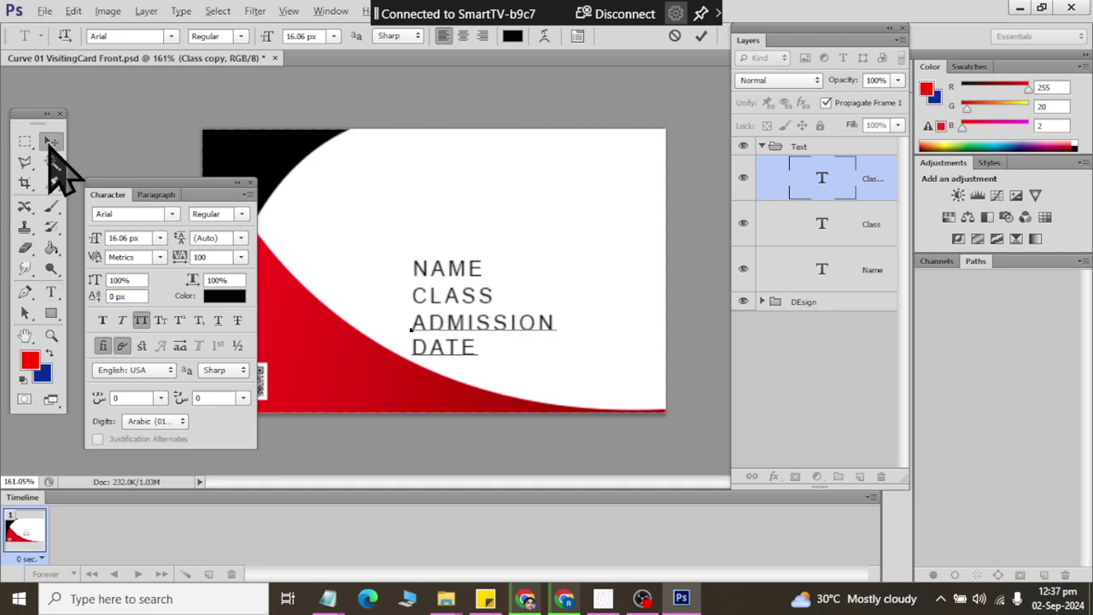
pyautogui.click(51, 141)
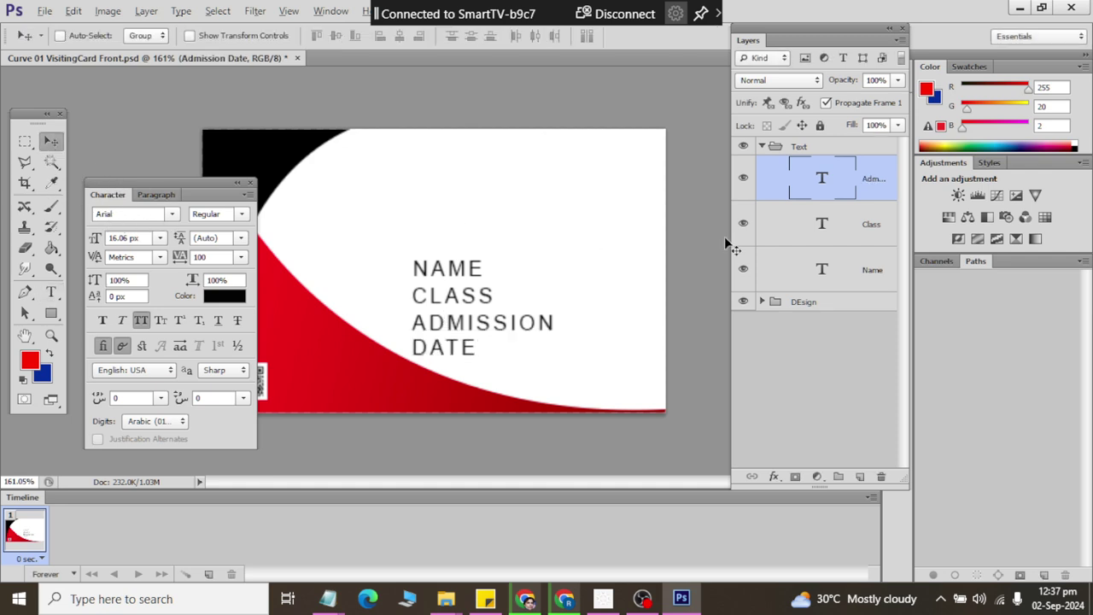
pyautogui.keyDown('shift'); pyautogui.click(852, 270); pyautogui.keyUp('shift')
pyautogui.hotkey('ctrl', 't')
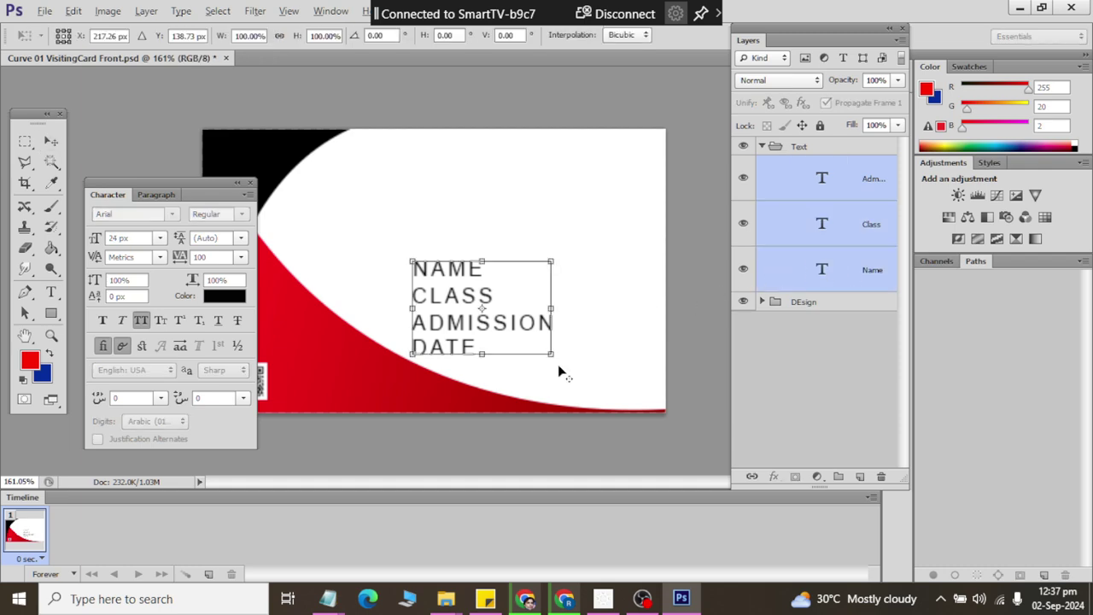
# Scale the NAME, CLASS, ADMISSION DATE block to about 74% and nudge it left.
pyautogui.moveTo(551, 356); pyautogui.dragTo(535, 344)
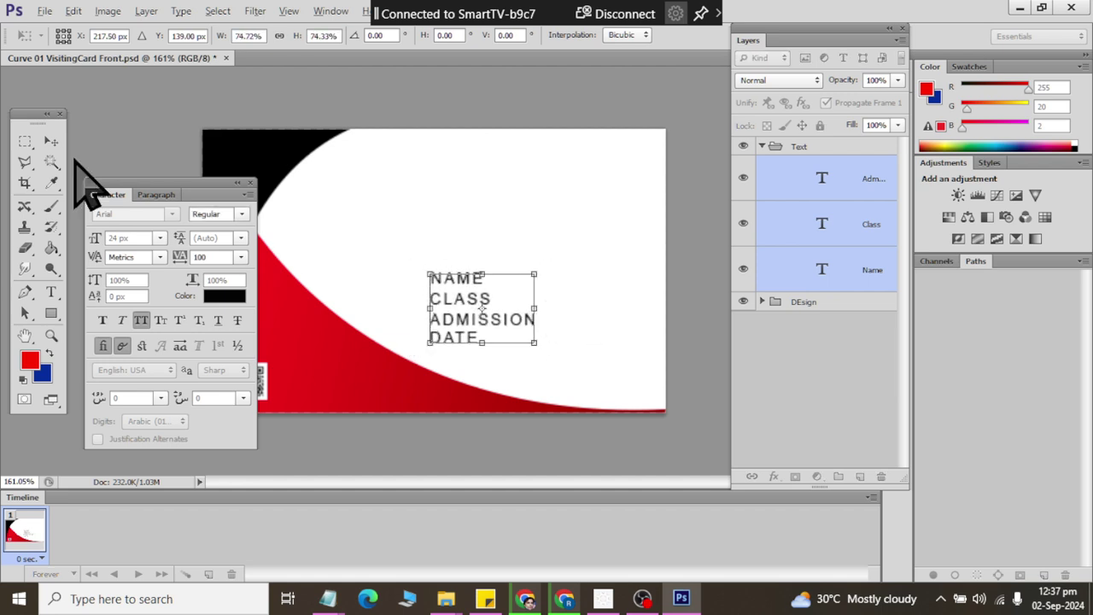
pyautogui.click(52, 141)
pyautogui.click(466, 237)
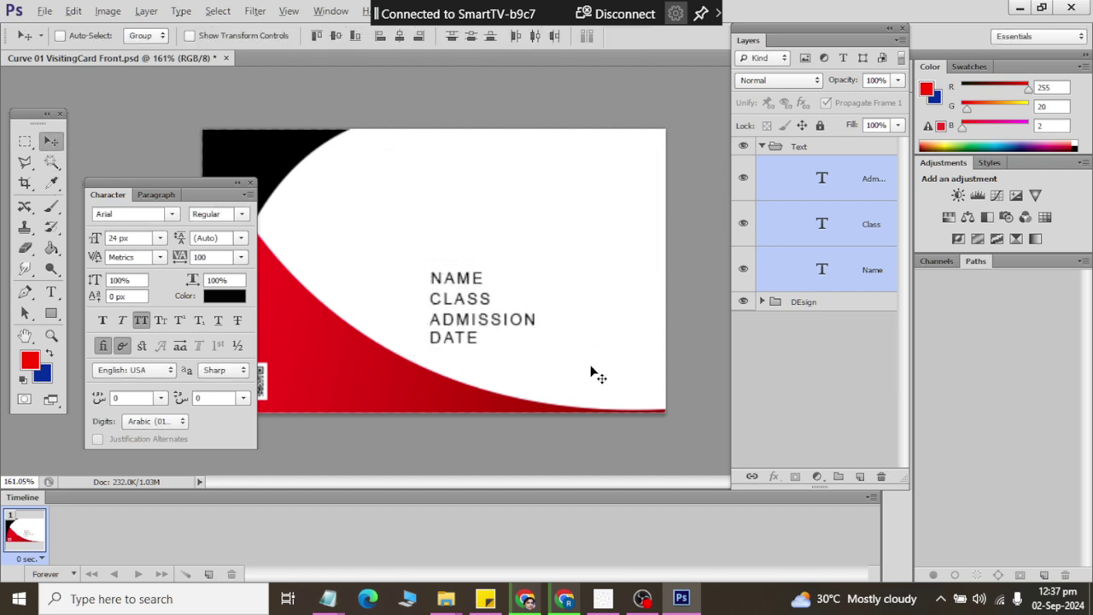
pyautogui.press('Left')
pyautogui.press('Left')
pyautogui.press('Left')
pyautogui.press('Left')
pyautogui.press('Left')
pyautogui.press('Left')
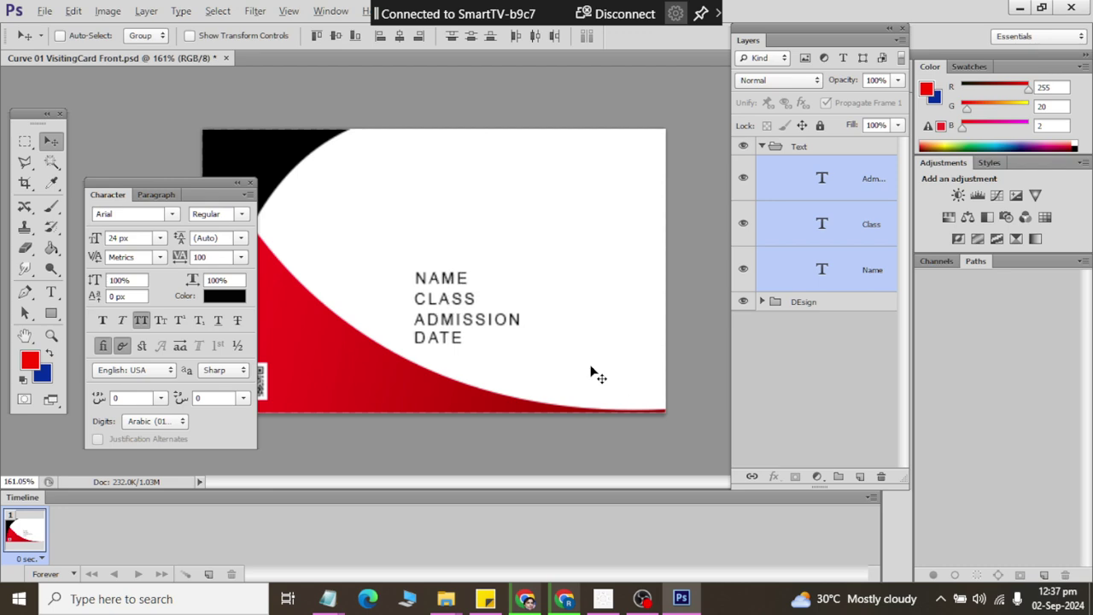
pyautogui.click(883, 199)
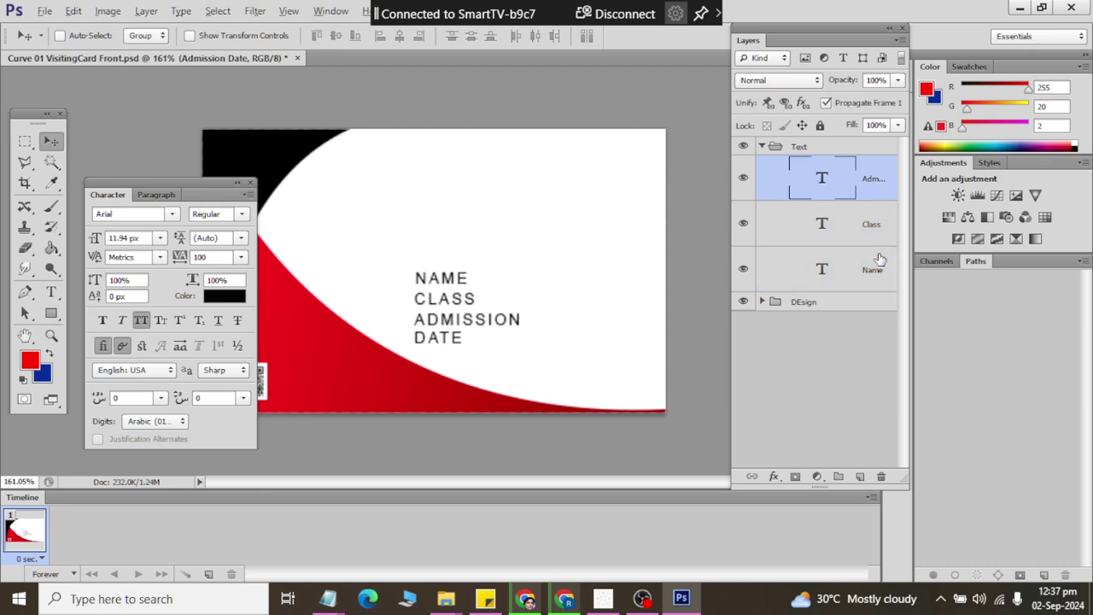
pyautogui.click(880, 262)
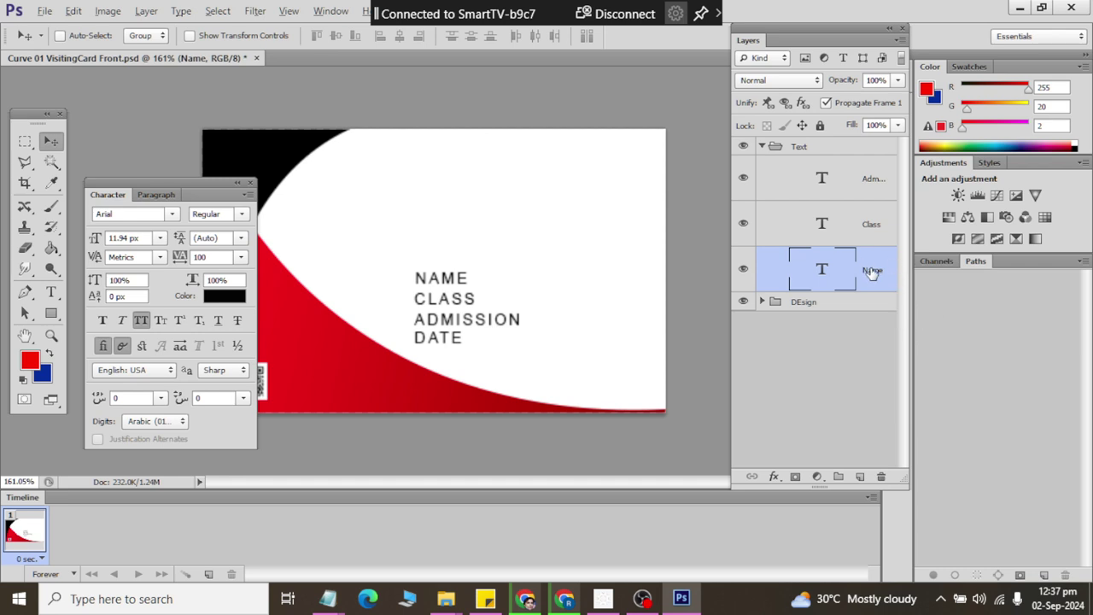
pyautogui.rightClick(875, 272)
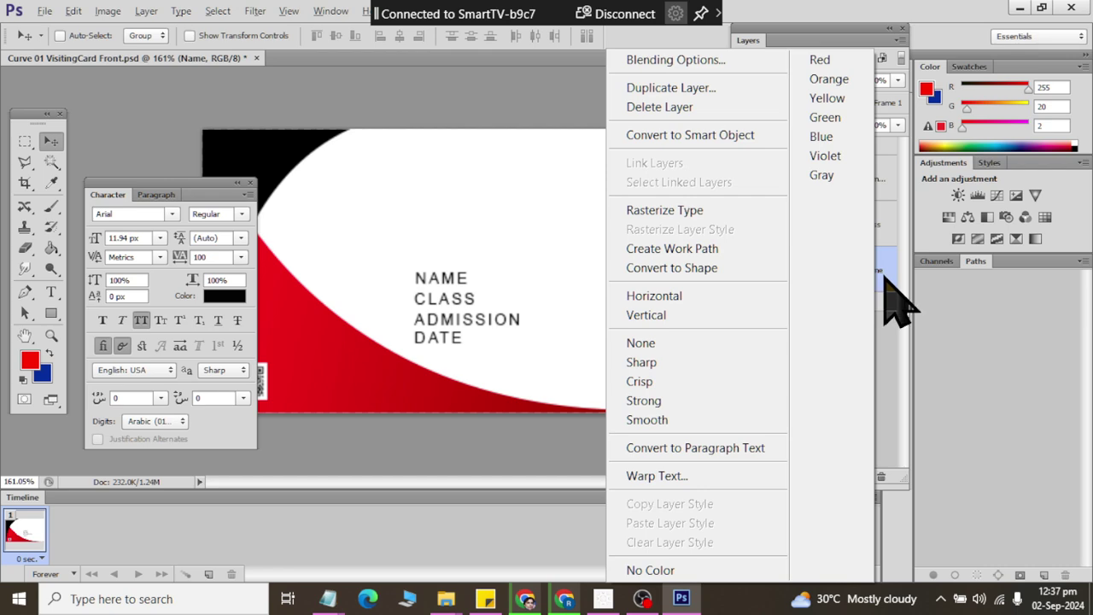
pyautogui.click(881, 274)
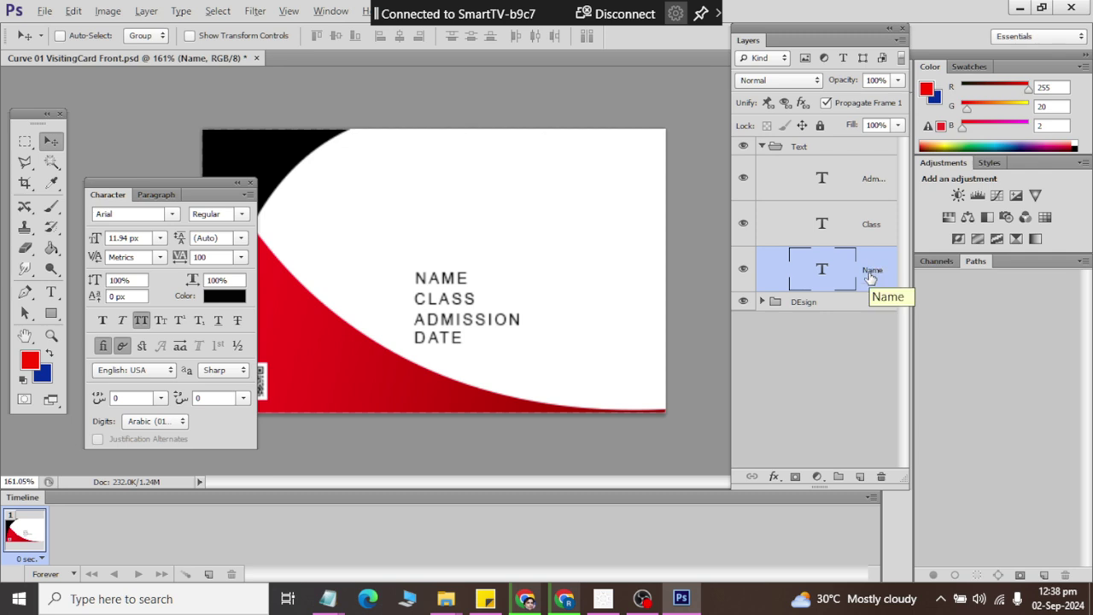
# Rename the labels TName, TClass and TAdmission Date, then collapse the Text group.
pyautogui.doubleClick(870, 274)
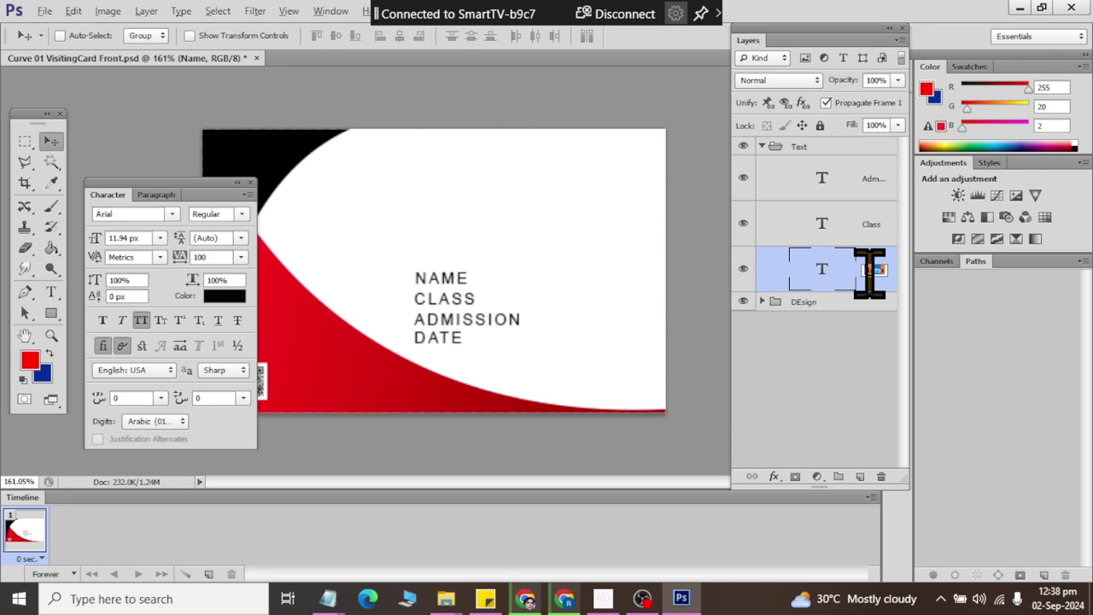
pyautogui.press('Home')
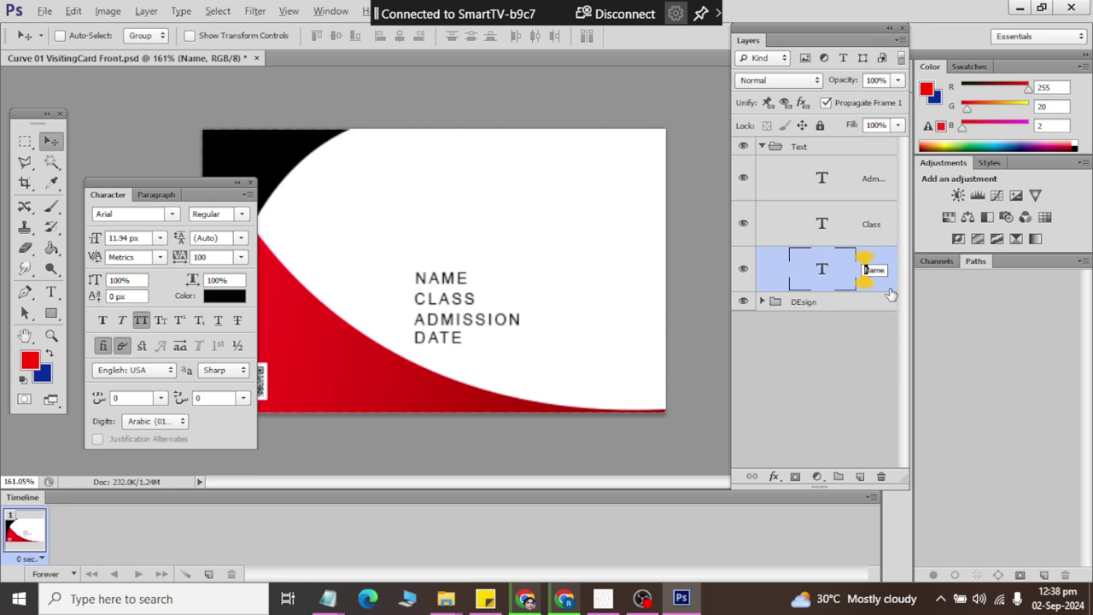
pyautogui.write('TNa...')
pyautogui.press('Return')
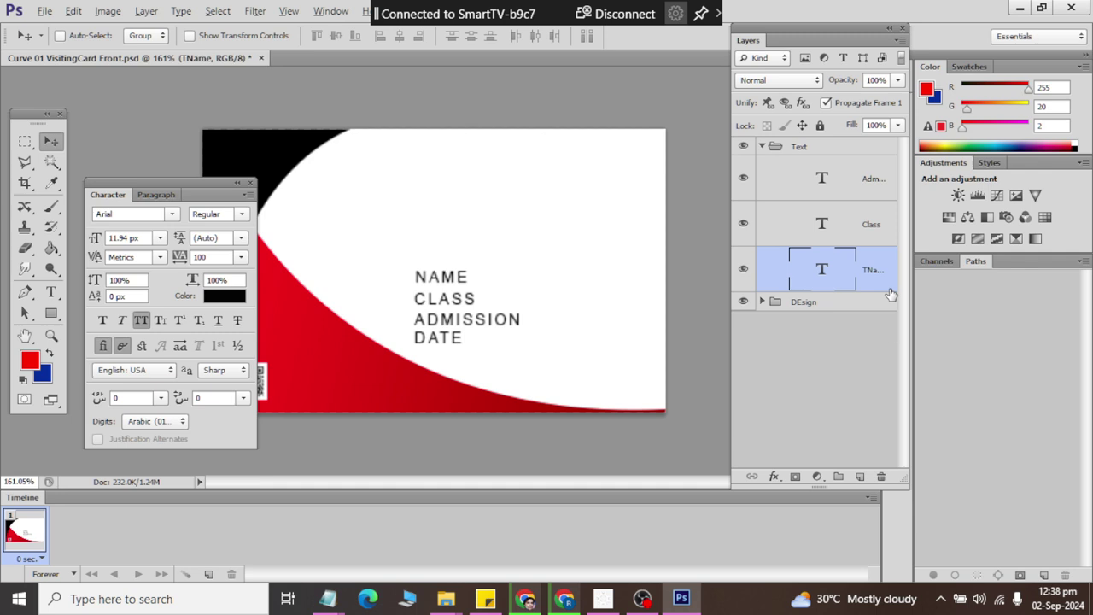
pyautogui.doubleClick(873, 224)
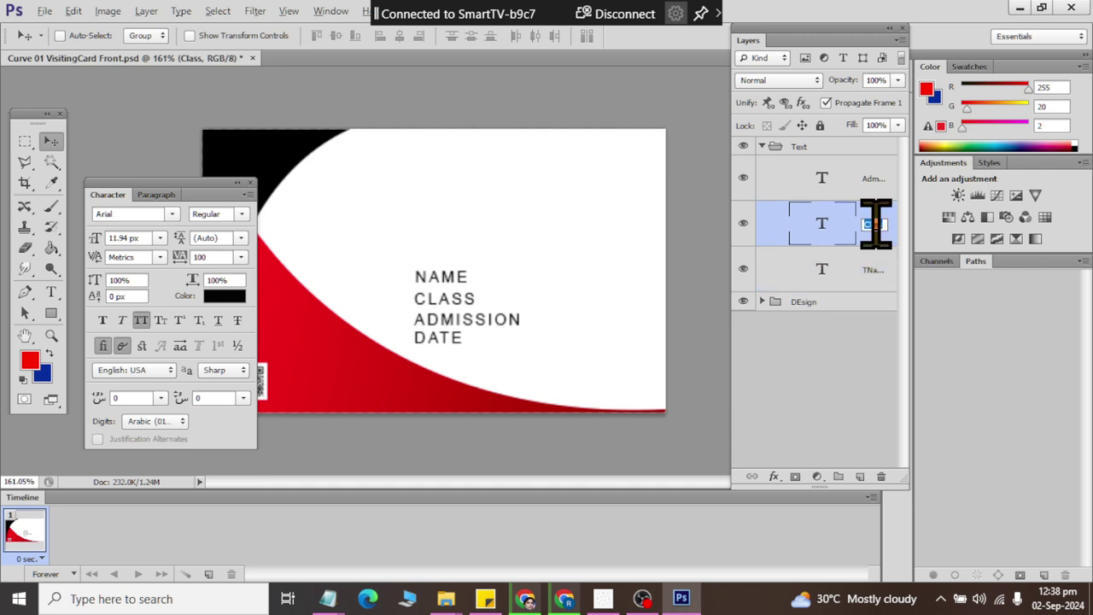
pyautogui.click(874, 224)
pyautogui.write('TCl...')
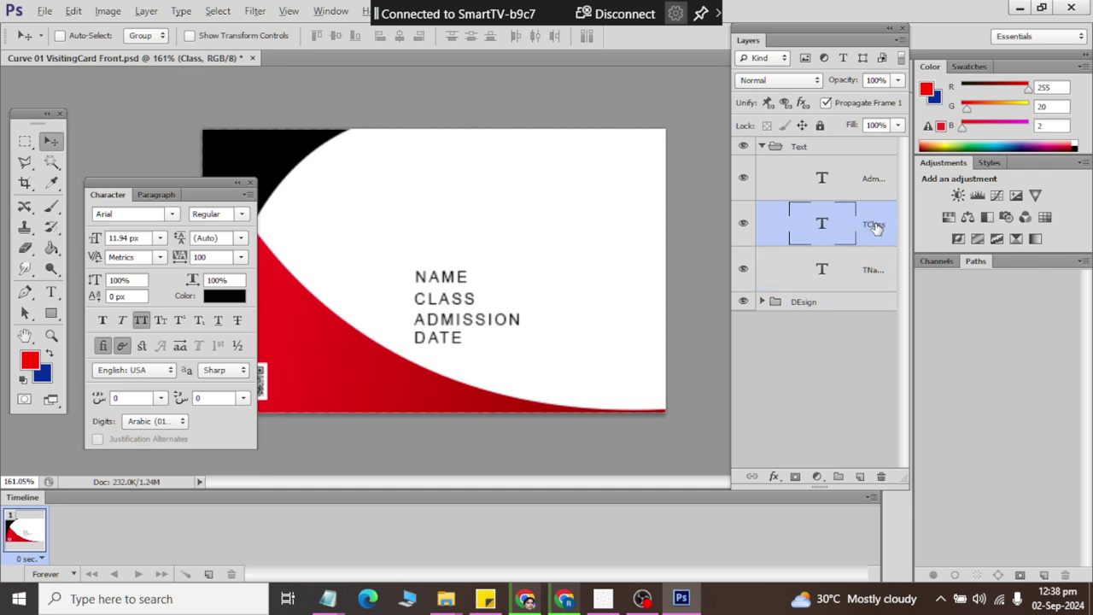
pyautogui.press('Return')
pyautogui.click(871, 183)
pyautogui.doubleClick(872, 180)
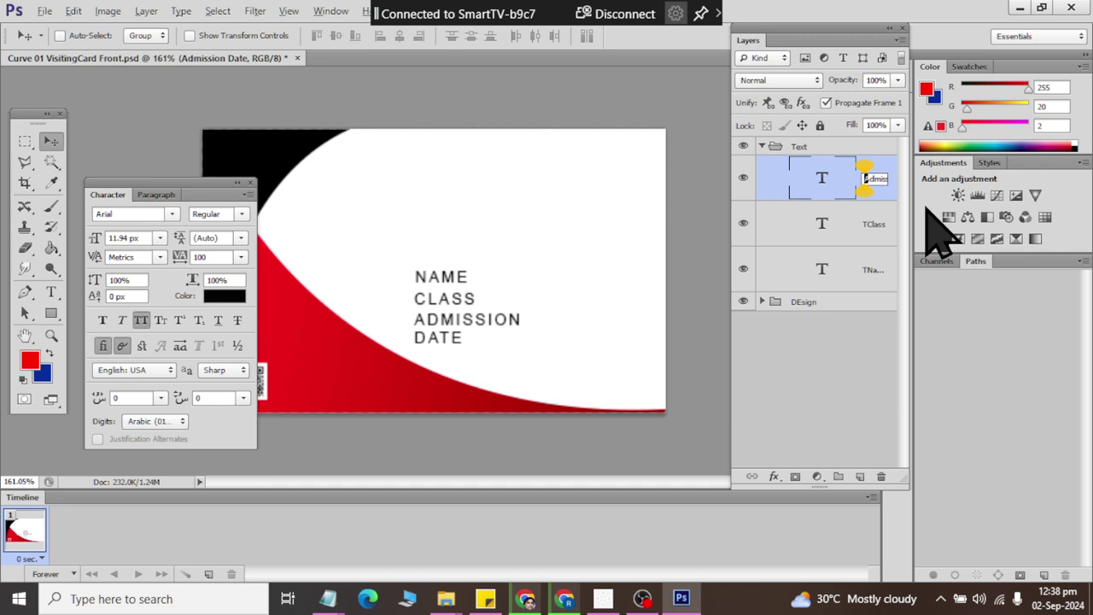
pyautogui.write('T')
pyautogui.press('Return')
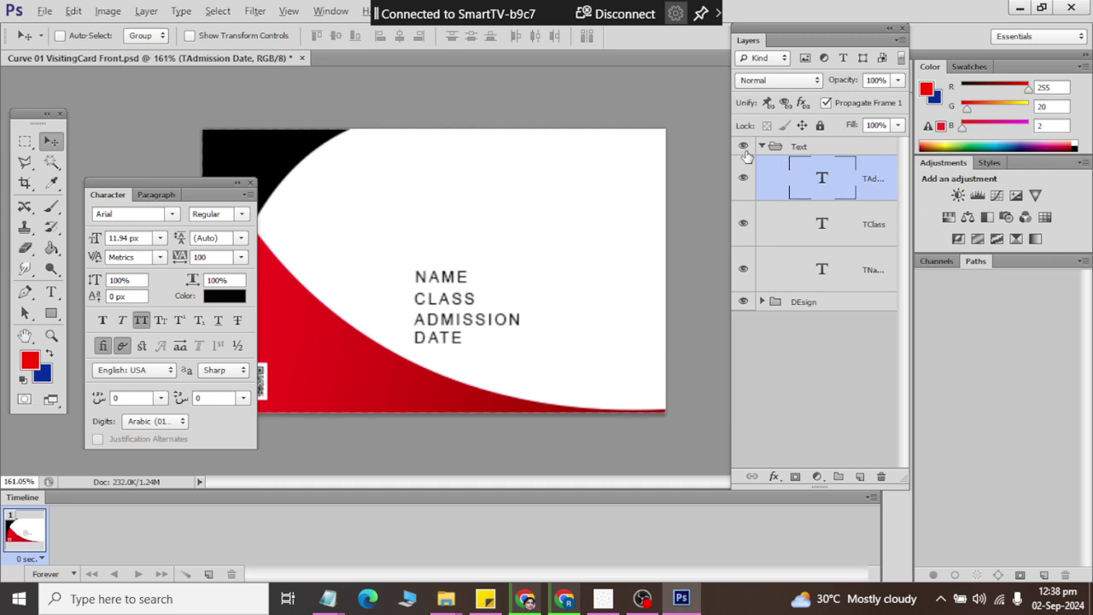
pyautogui.click(762, 146)
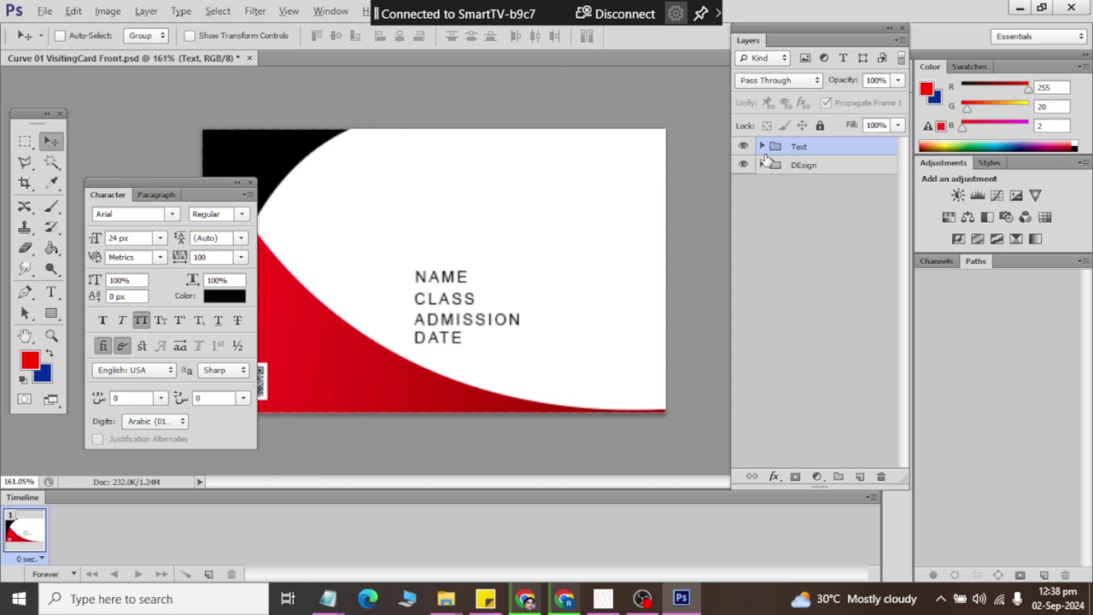
# Draw a square inside the Text group and position it in the card's upper right.
pyautogui.click(763, 147)
pyautogui.click(842, 192)
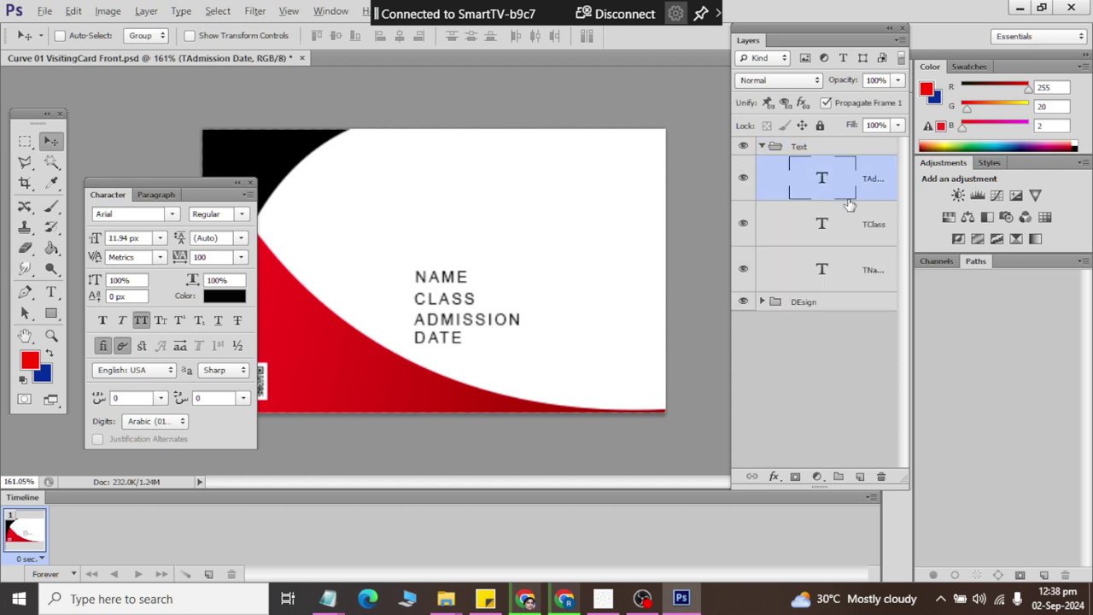
pyautogui.click(48, 313)
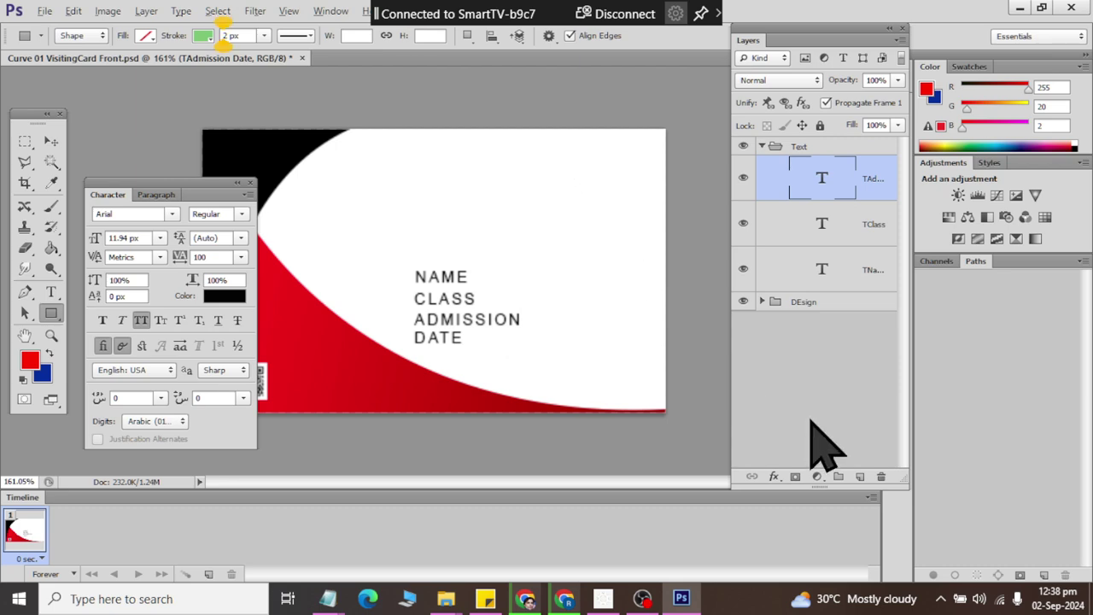
pyautogui.click(860, 477)
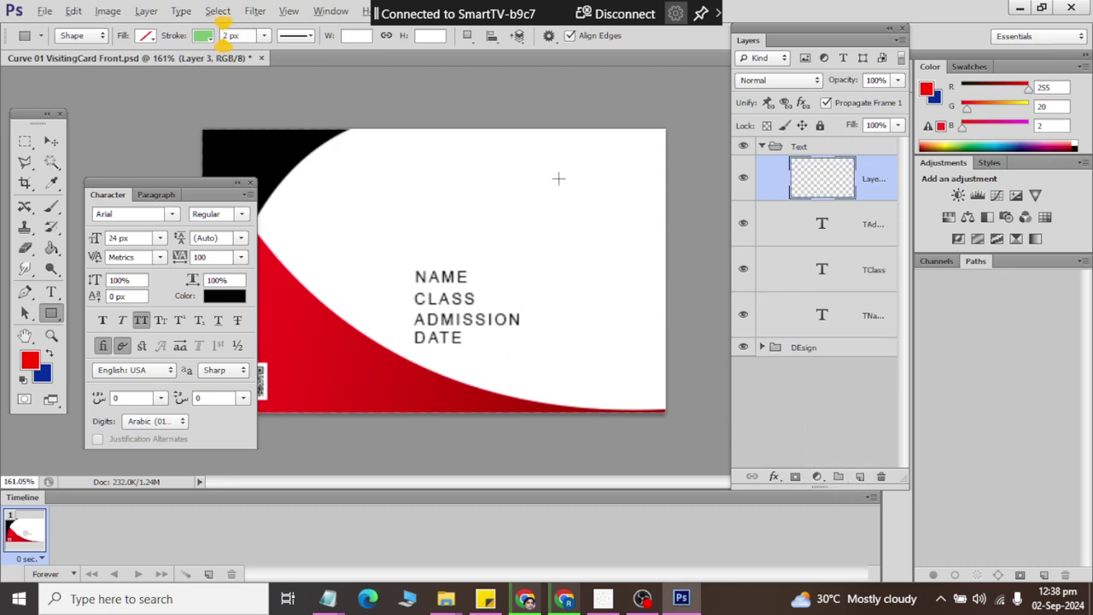
pyautogui.moveTo(550, 181); pyautogui.dragTo(588, 224)
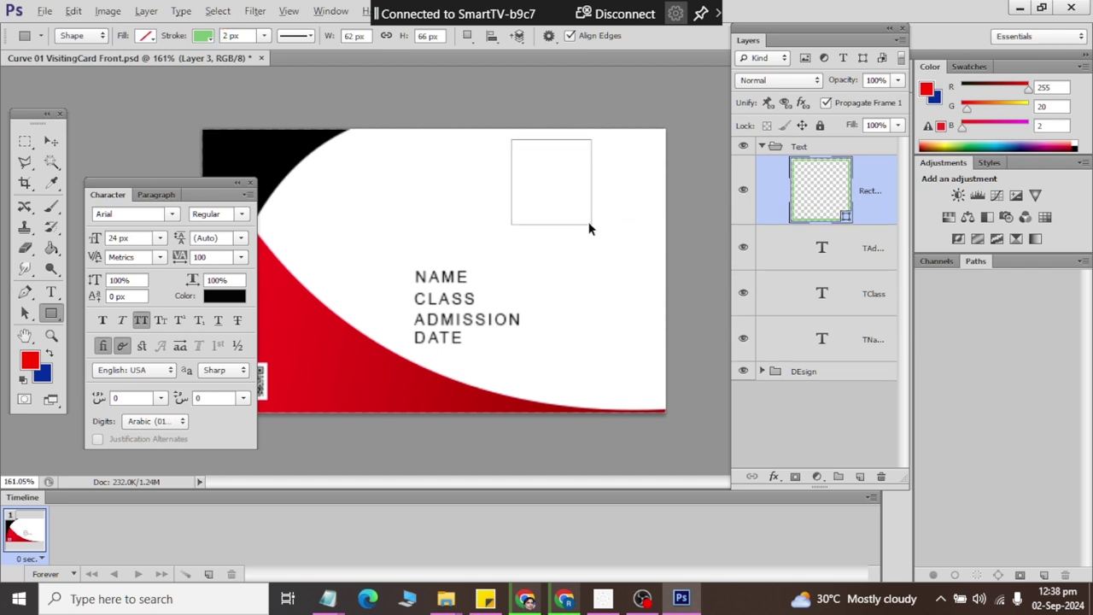
pyautogui.click(51, 141)
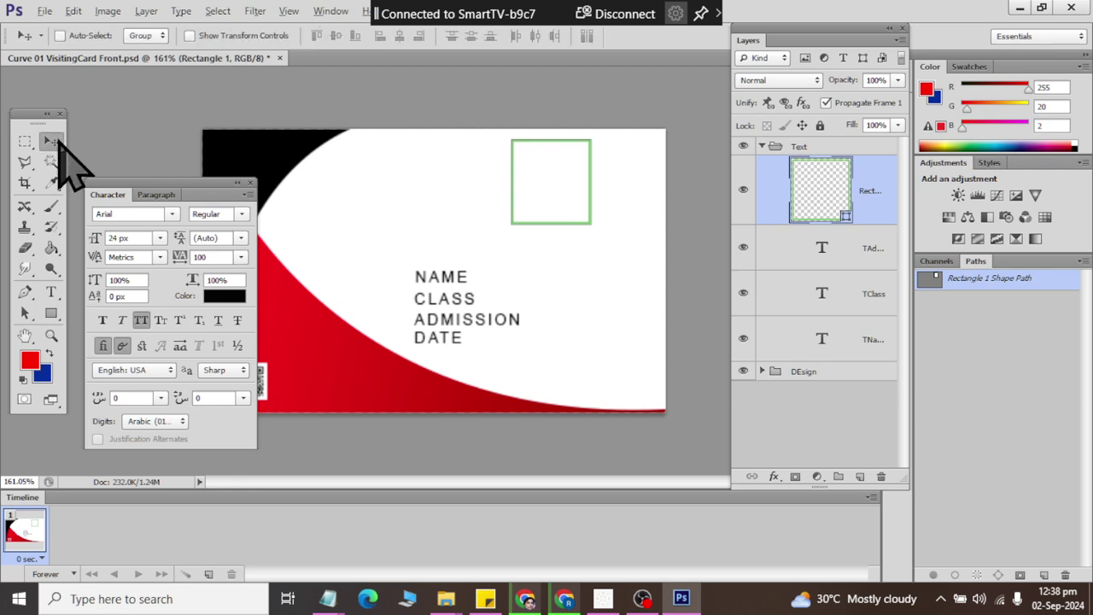
pyautogui.moveTo(549, 184)
pyautogui.mouseDown()
pyautogui.moveTo(609, 200)
pyautogui.moveTo(607, 211)
pyautogui.mouseUp()
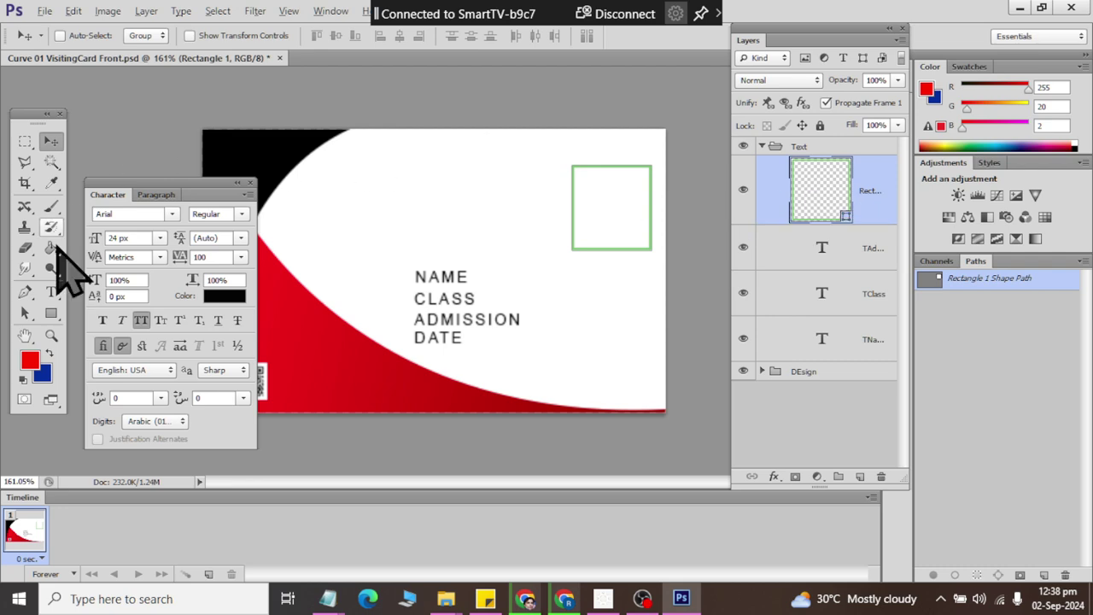
# Give the square a cyan fill and no stroke.
pyautogui.click(51, 313)
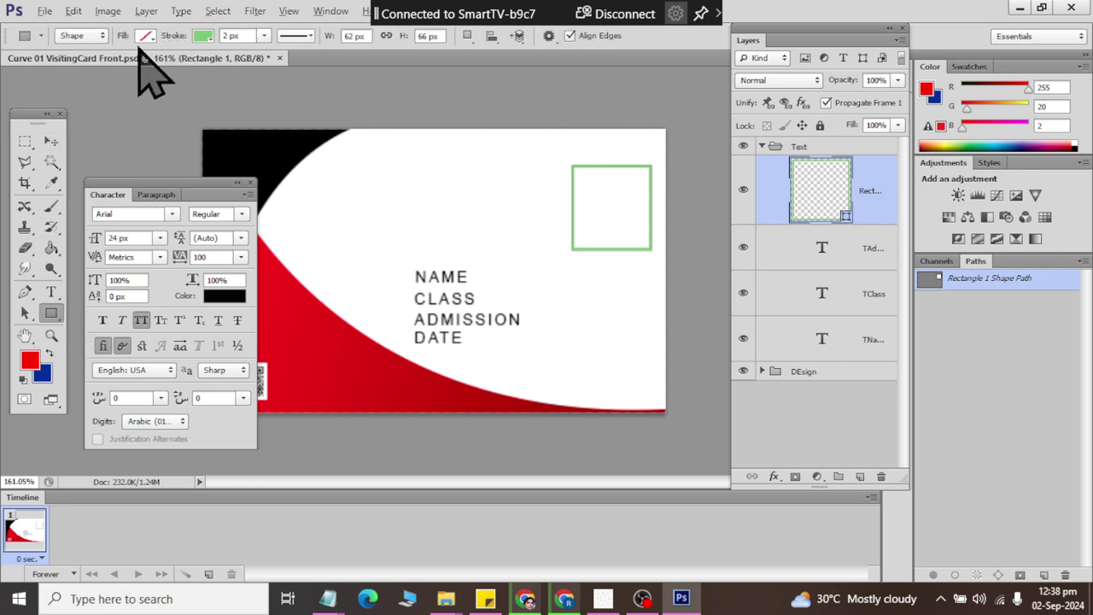
pyautogui.click(146, 36)
pyautogui.click(140, 156)
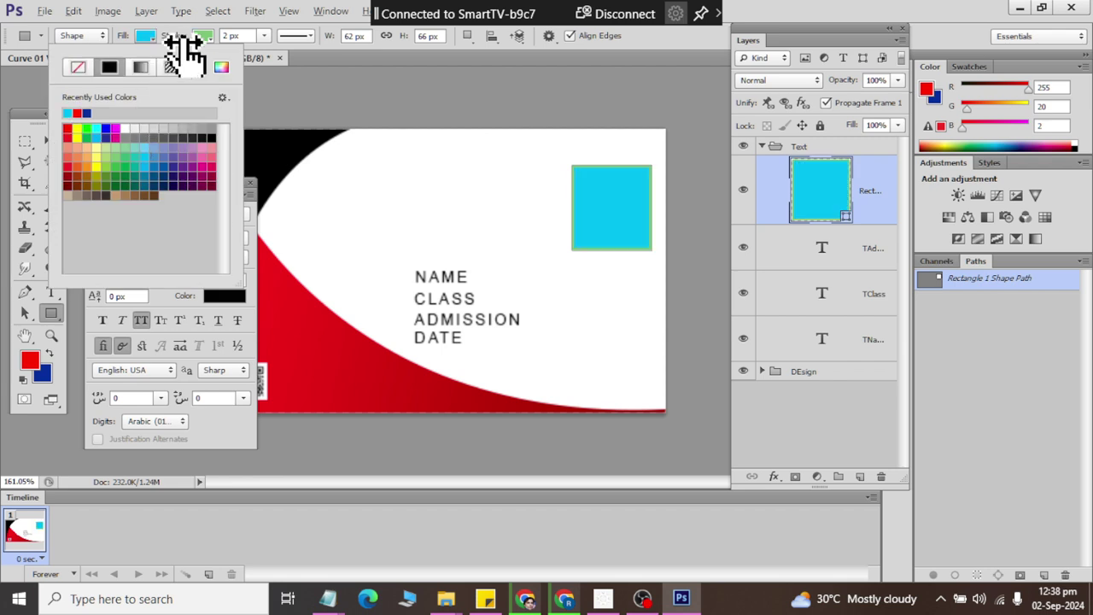
pyautogui.click(201, 38)
pyautogui.click(202, 37)
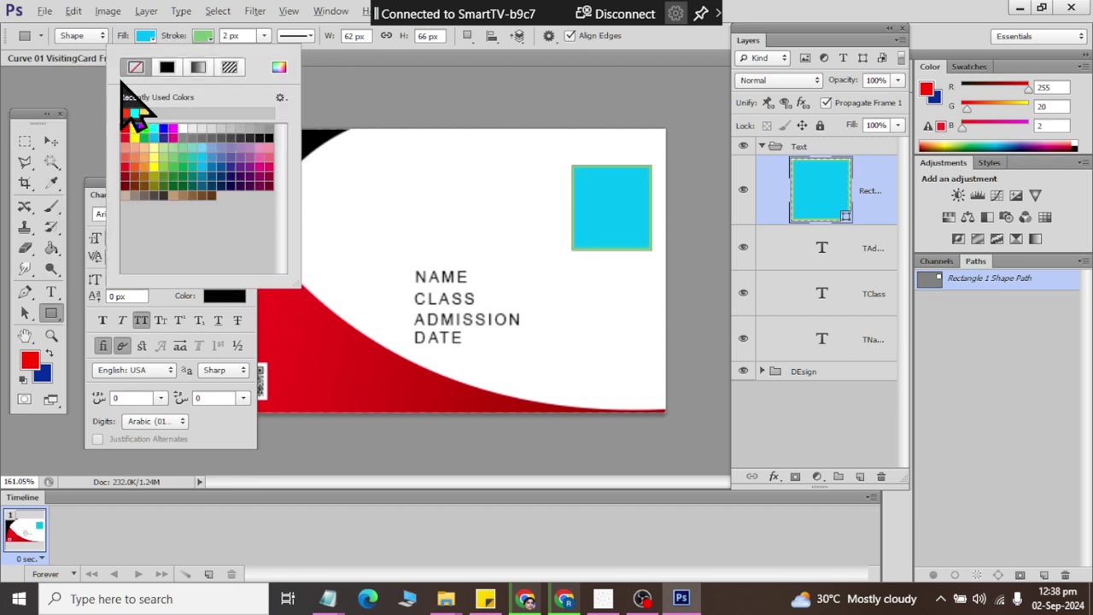
pyautogui.click(130, 69)
pyautogui.click(51, 141)
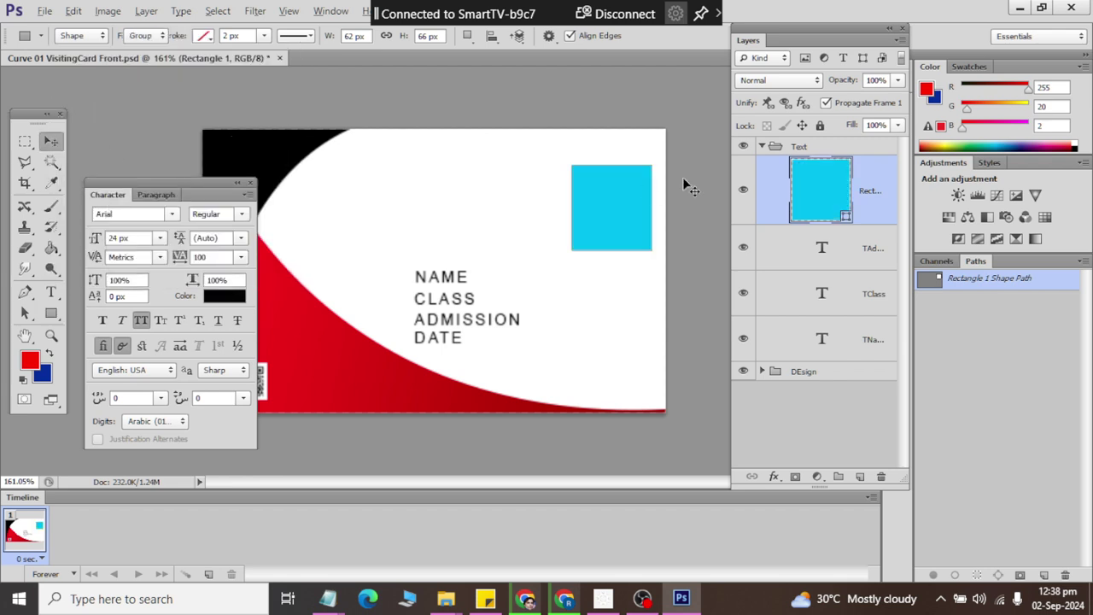
pyautogui.click(846, 152)
pyautogui.click(853, 236)
pyautogui.click(861, 196)
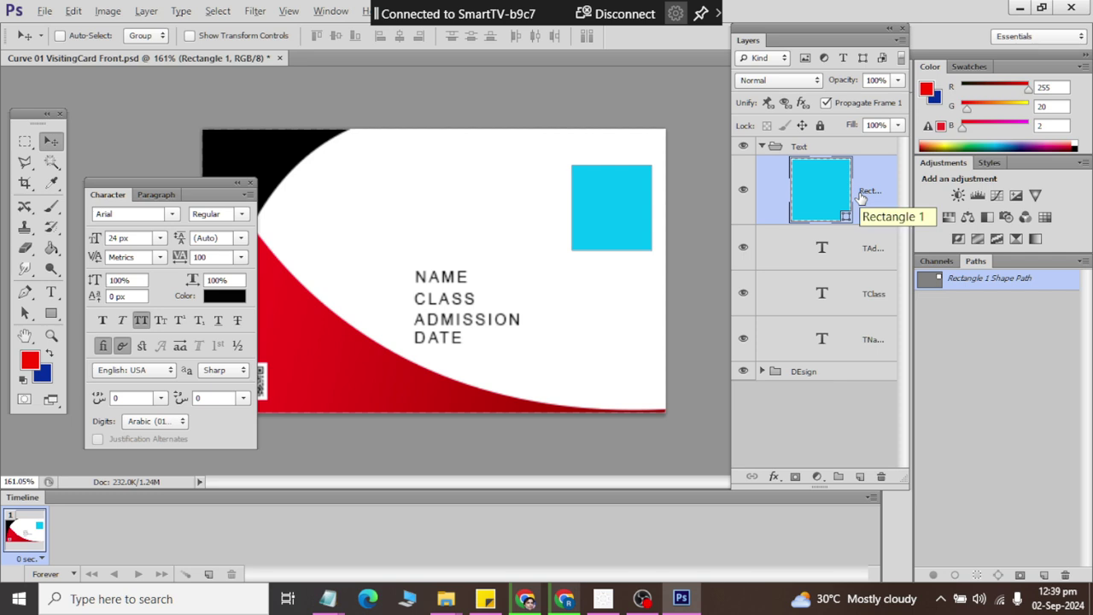
# Duplicate the Text group as Text copy.
pyautogui.click(862, 265)
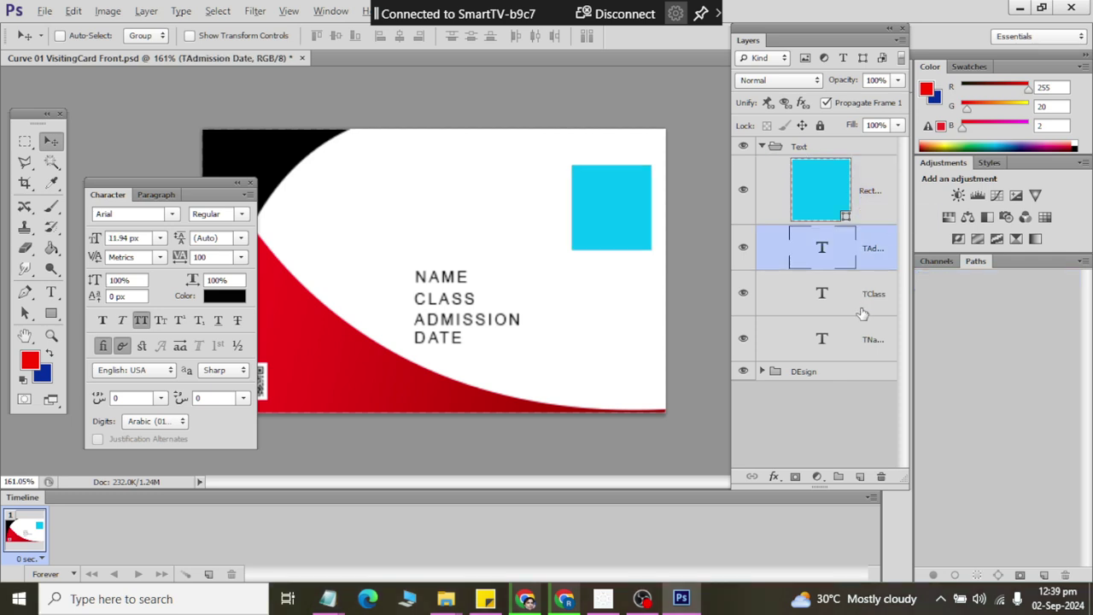
pyautogui.click(863, 315)
pyautogui.click(856, 339)
pyautogui.click(759, 147)
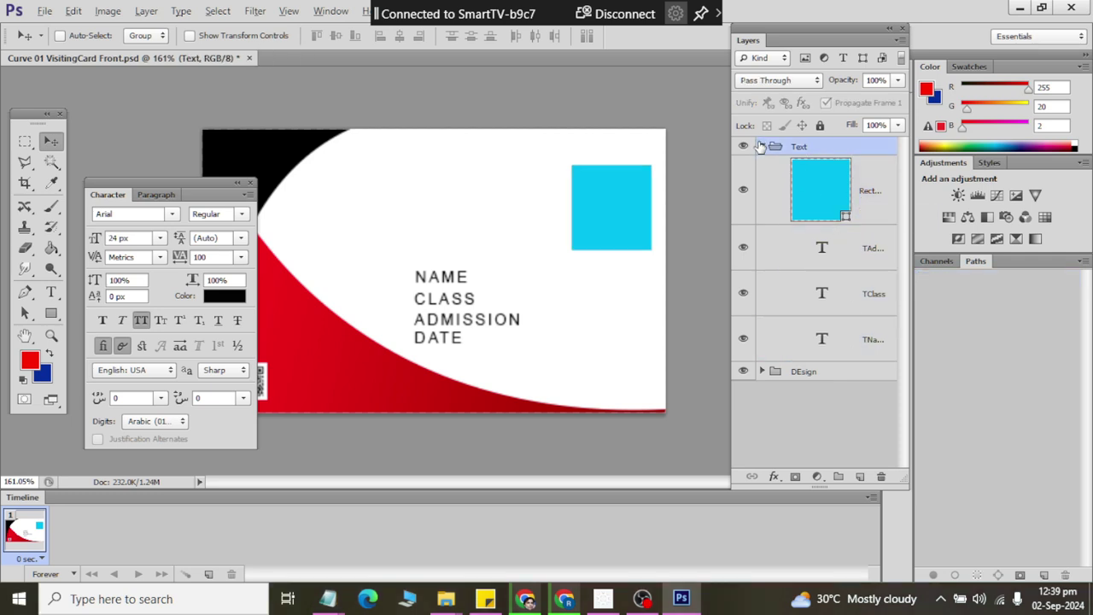
pyautogui.click(763, 147)
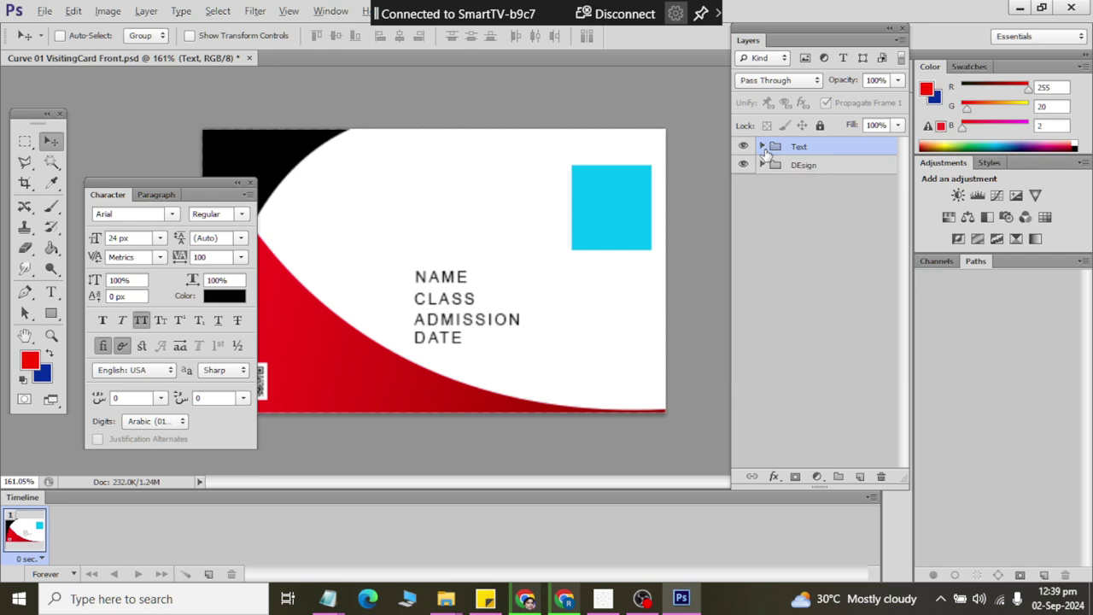
pyautogui.rightClick(847, 151)
pyautogui.click(839, 152)
pyautogui.hotkey('ctrl', 'j')
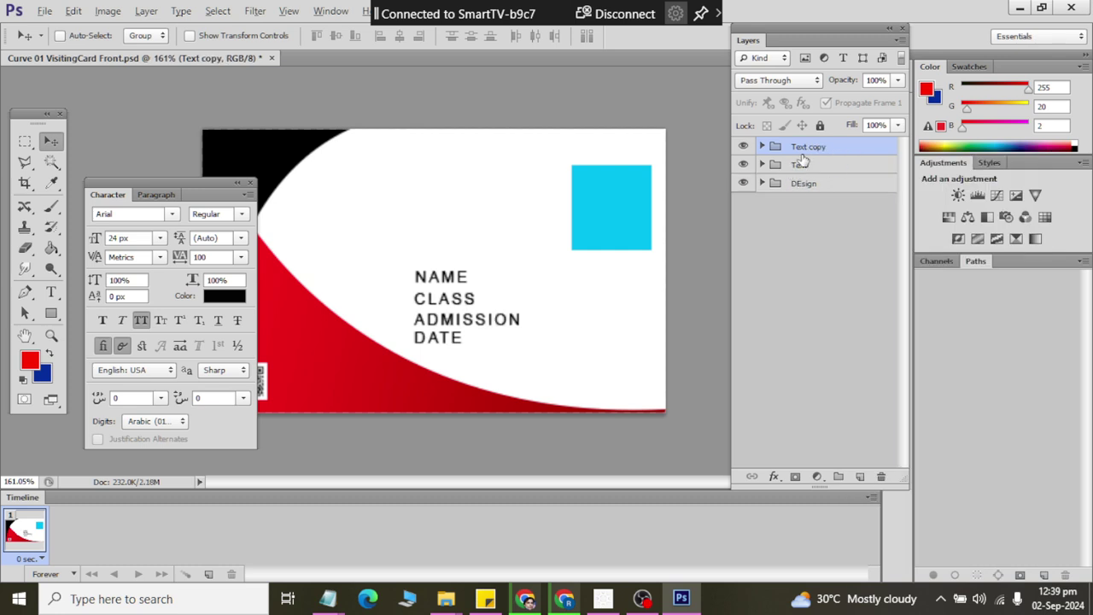
# Rename the original Text group to Title Text.
pyautogui.doubleClick(796, 166)
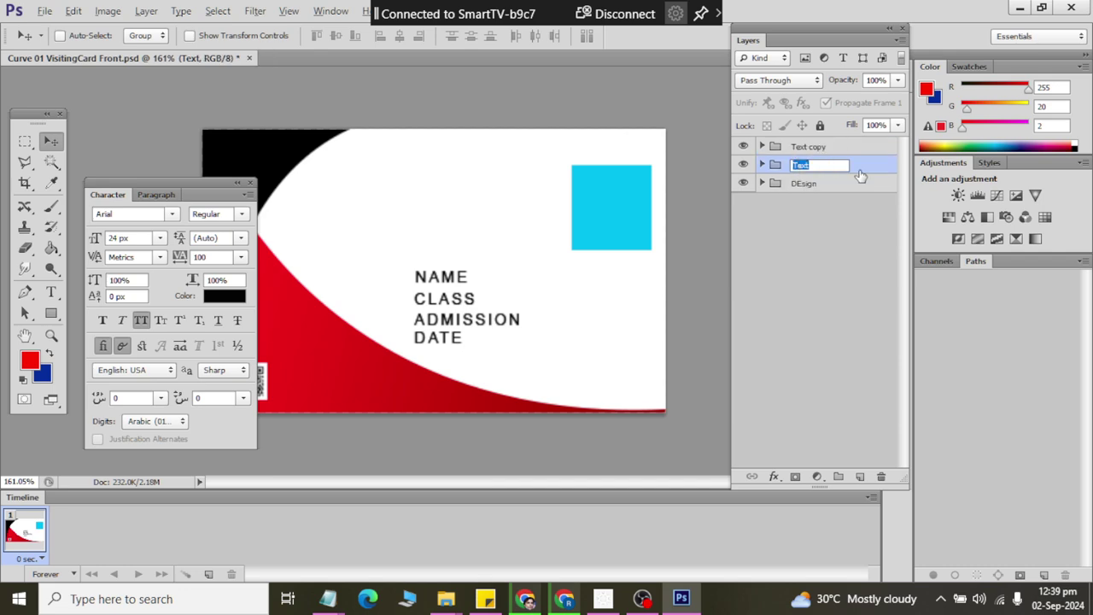
pyautogui.write('Title Text')
pyautogui.press('Return')
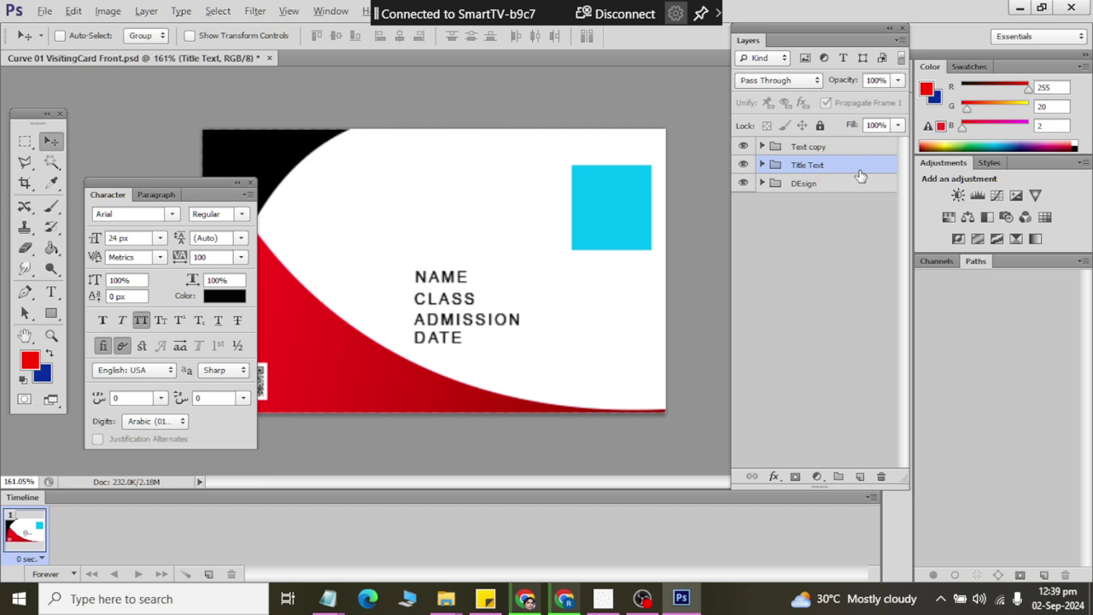
pyautogui.click(762, 165)
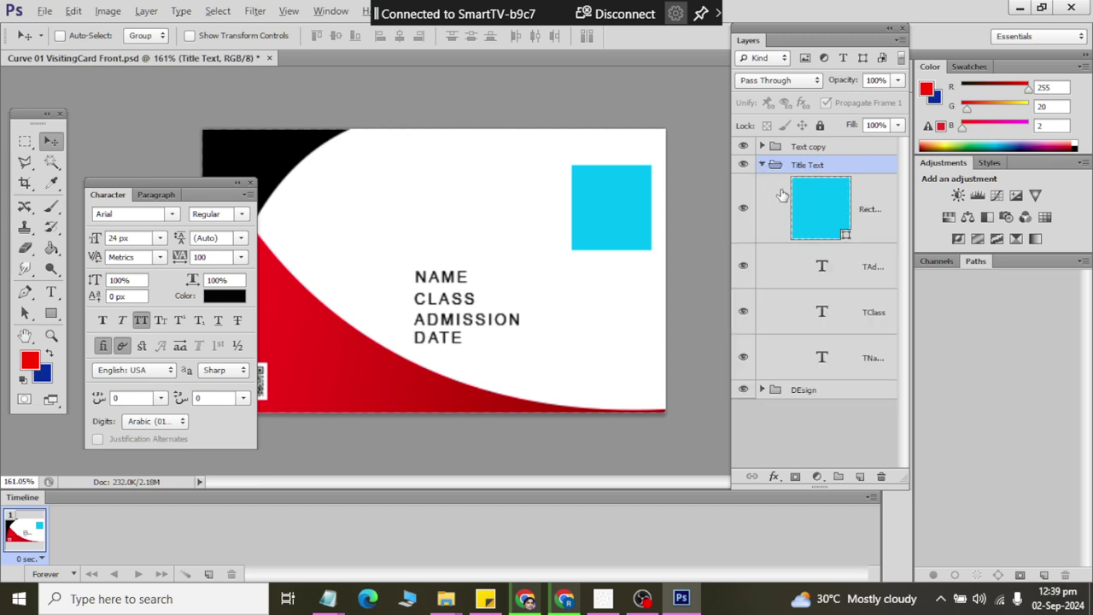
pyautogui.click(829, 203)
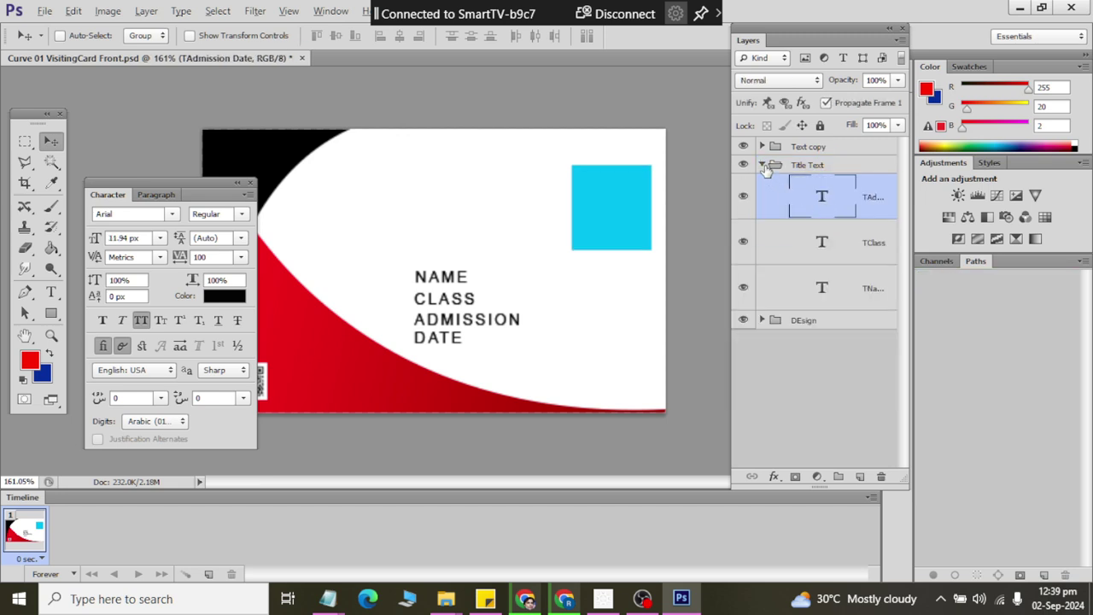
# Expand the Text copy group and rename its first two text layers name and class.
pyautogui.click(762, 165)
pyautogui.click(773, 147)
pyautogui.click(763, 147)
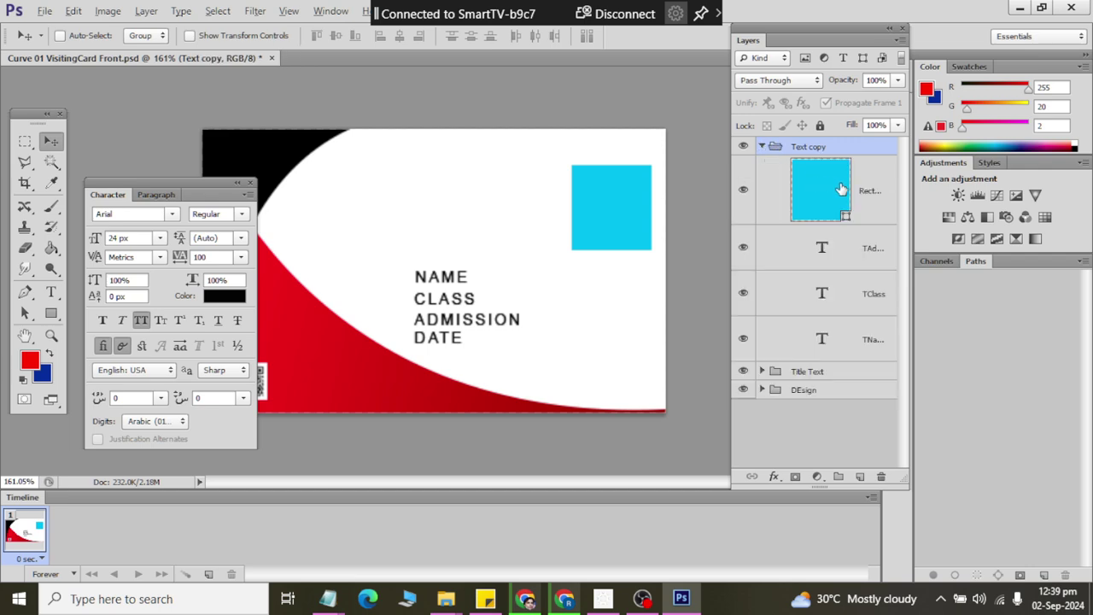
pyautogui.doubleClick(873, 339)
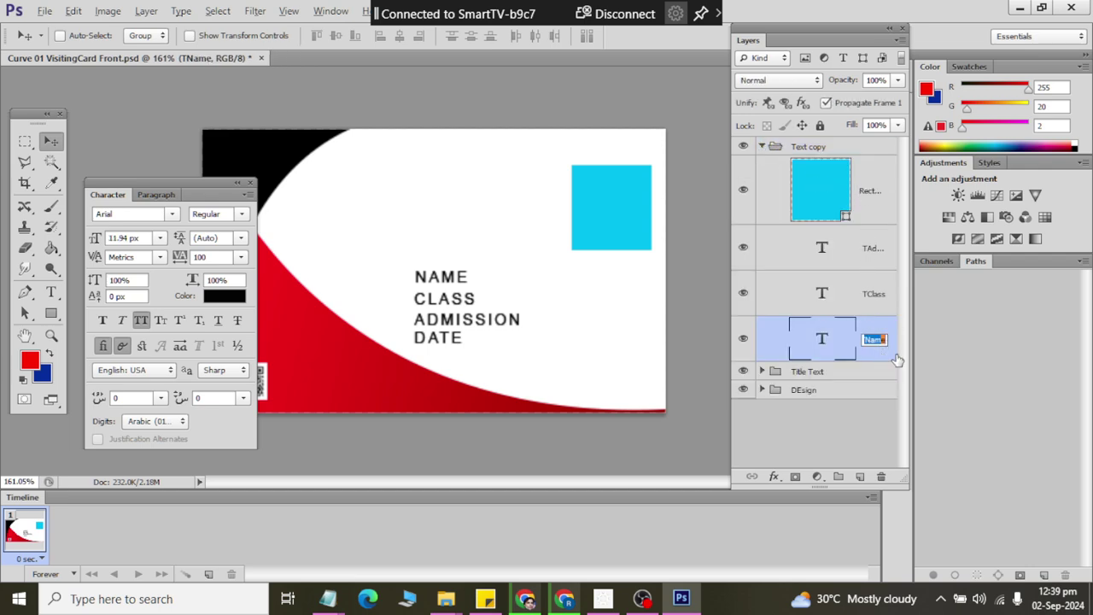
pyautogui.write('na')
pyautogui.press('Return')
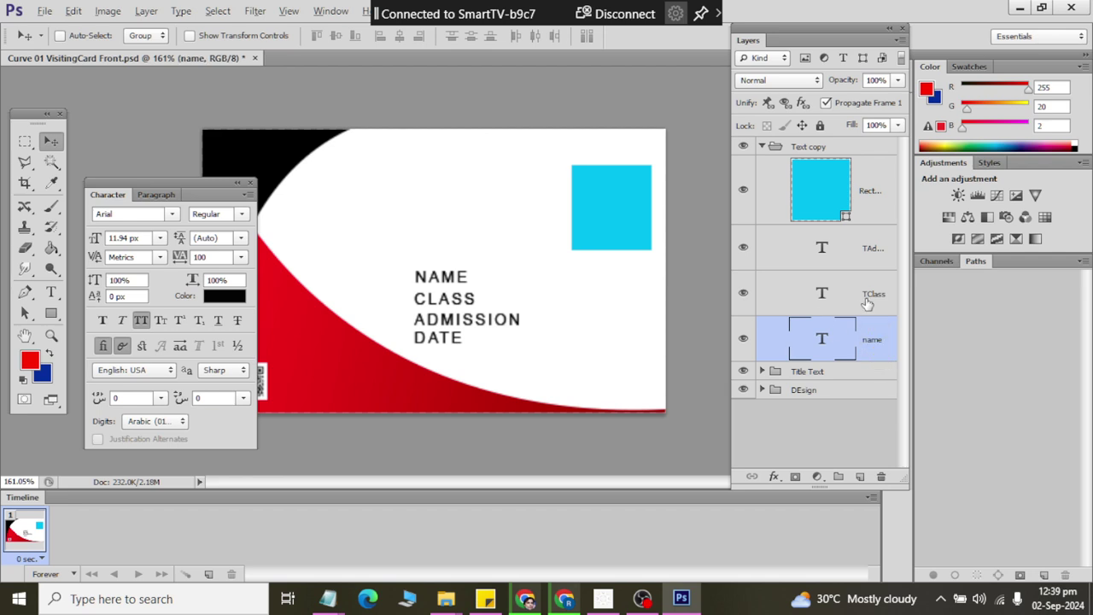
pyautogui.doubleClick(872, 295)
pyautogui.write('class')
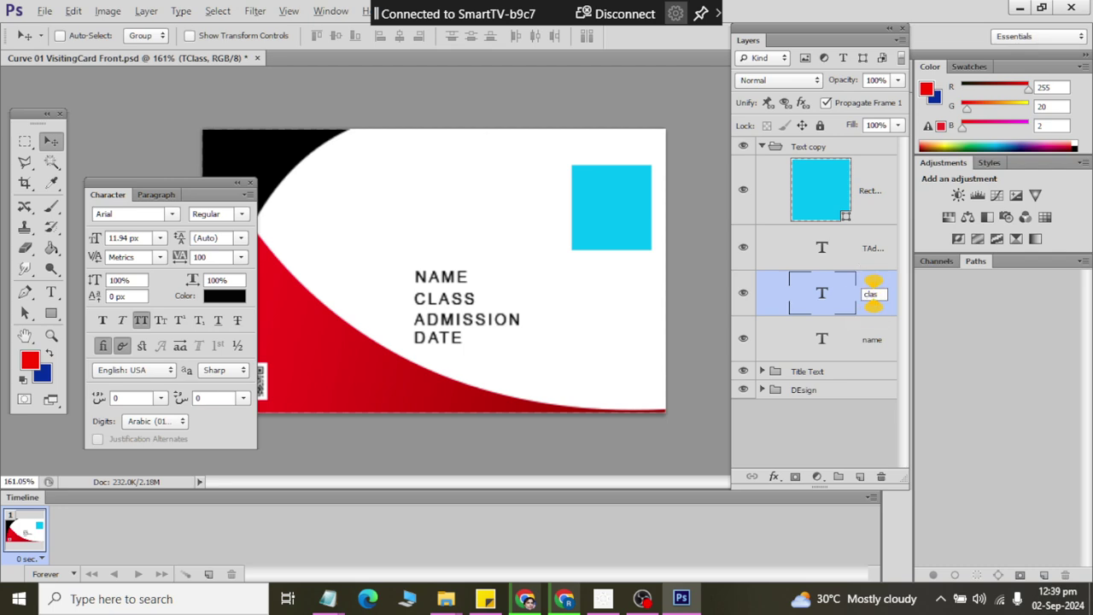
pyautogui.press('Return')
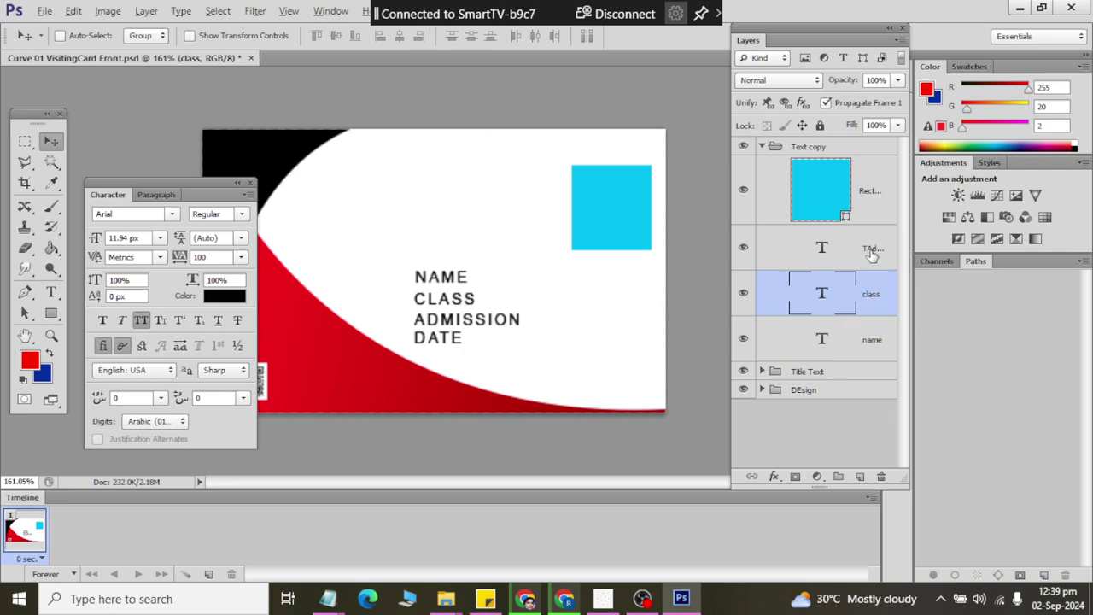
# Rename the admission date layer to admindate and the rectangle layer to photo.
pyautogui.doubleClick(872, 248)
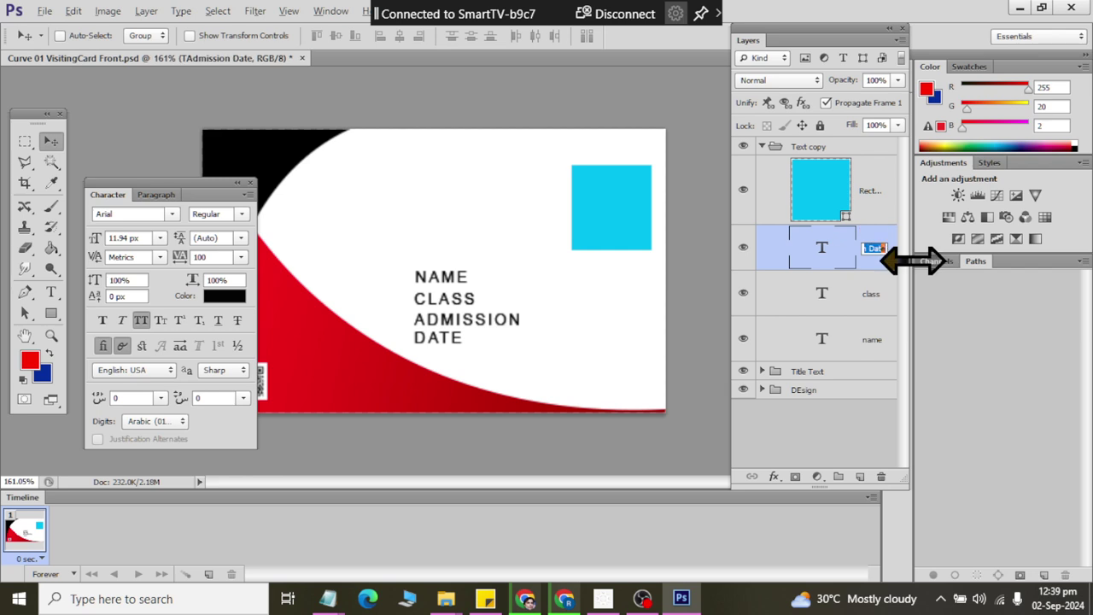
pyautogui.click(880, 248)
pyautogui.write('admindate')
pyautogui.press('Return')
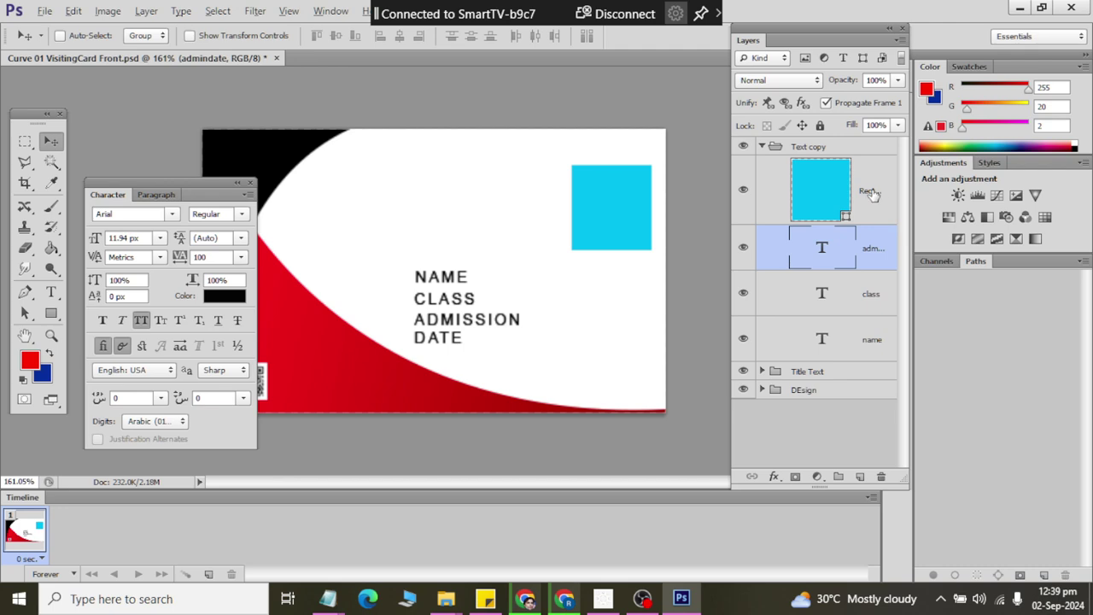
pyautogui.click(869, 192)
pyautogui.doubleClick(871, 190)
pyautogui.write('photo')
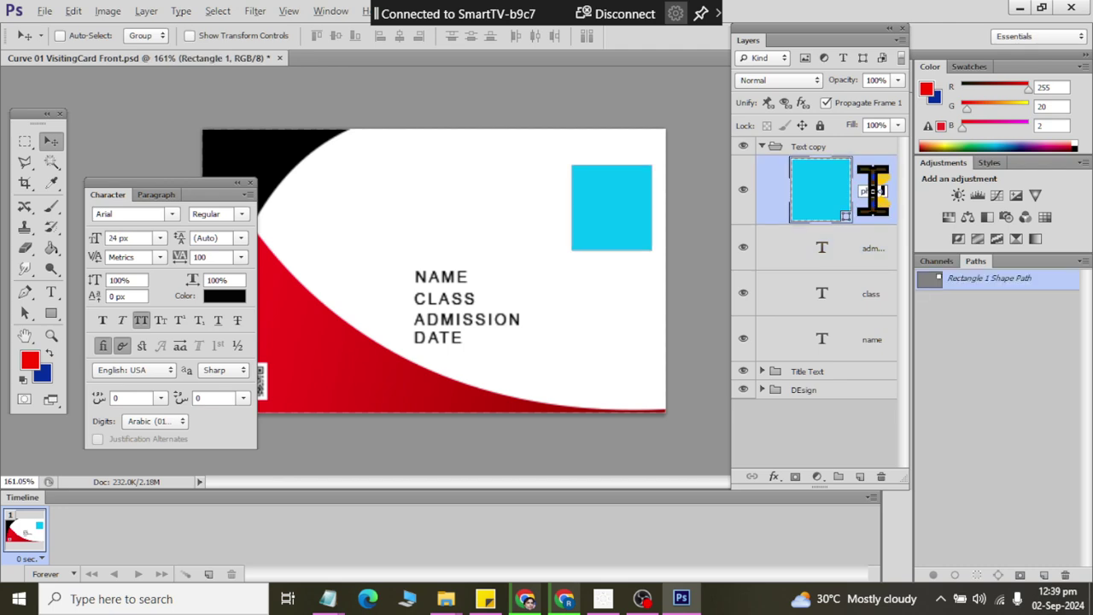
pyautogui.press('Return')
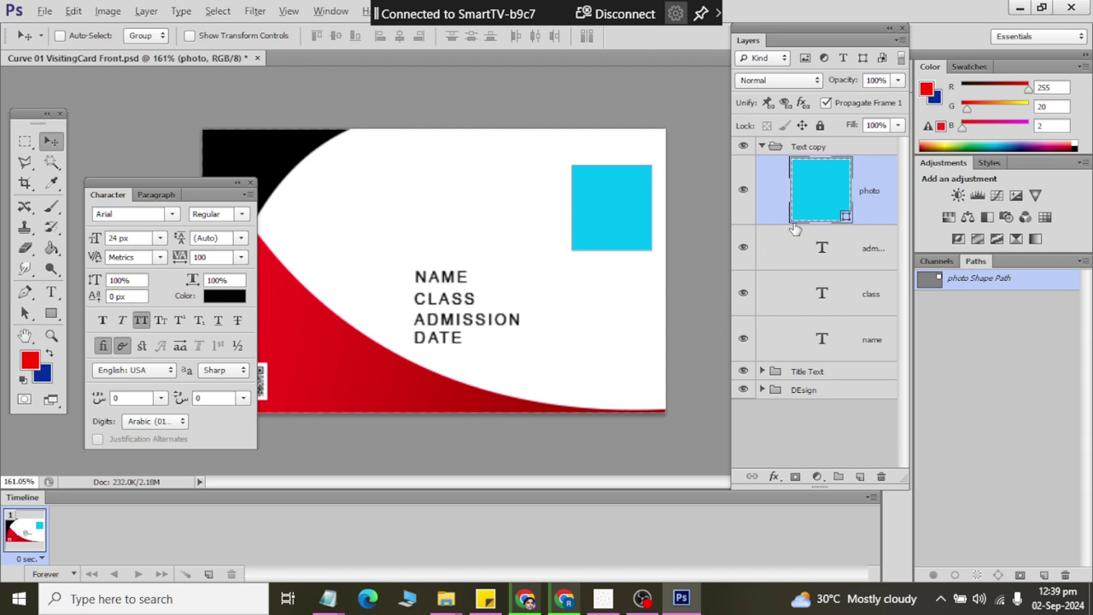
# Drag the Text copy labels right to form a second NAME, CLASS, ADMISSION DATE column.
pyautogui.click(765, 148)
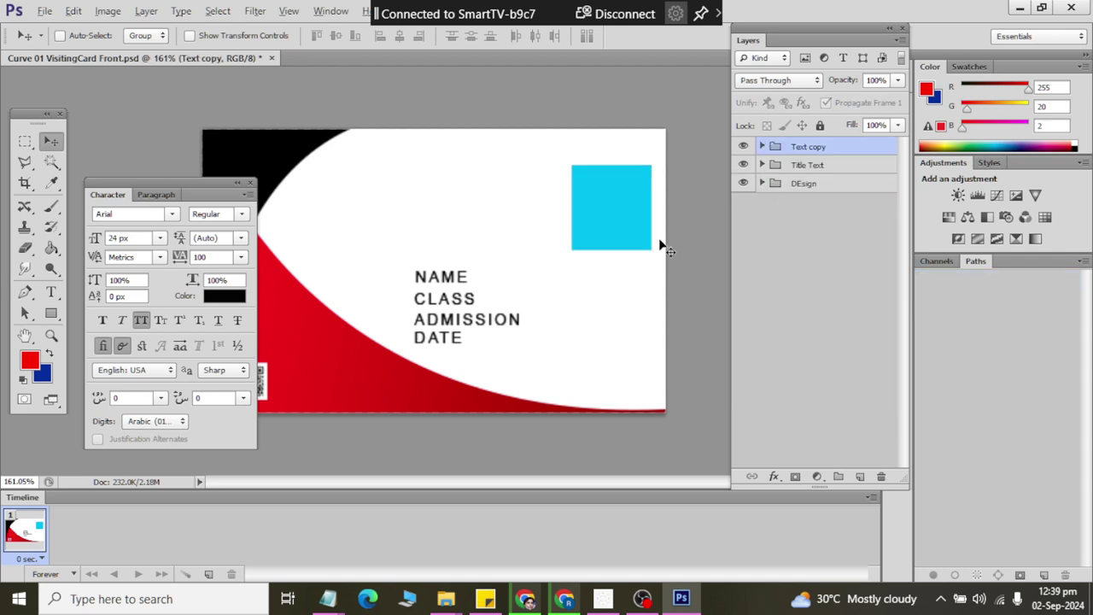
pyautogui.moveTo(451, 299)
pyautogui.mouseDown()
pyautogui.moveTo(569, 303)
pyautogui.moveTo(562, 298)
pyautogui.mouseUp()
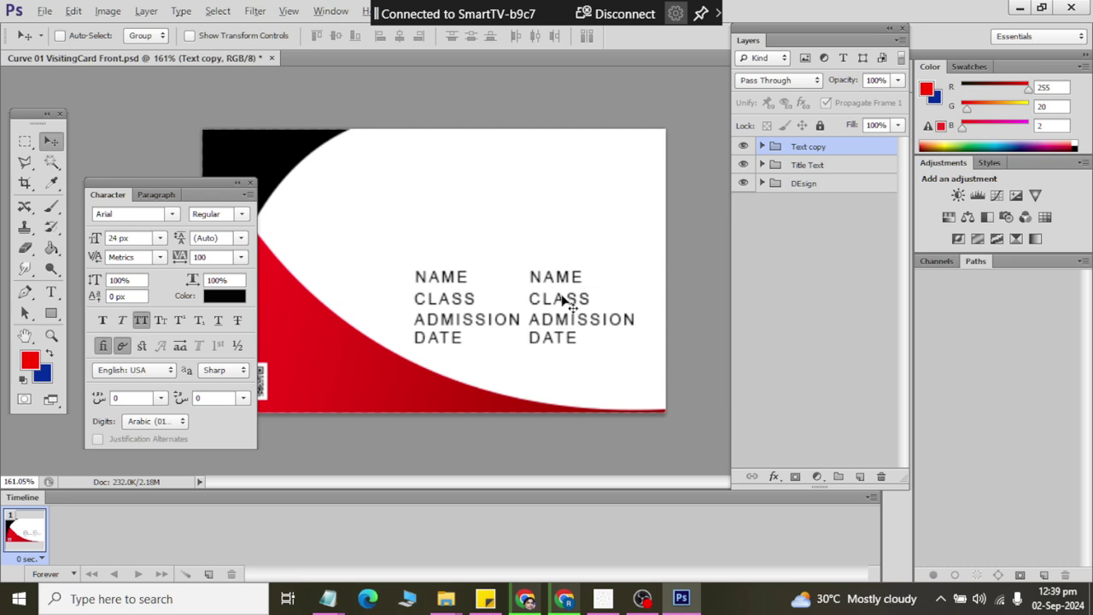
pyautogui.click(761, 146)
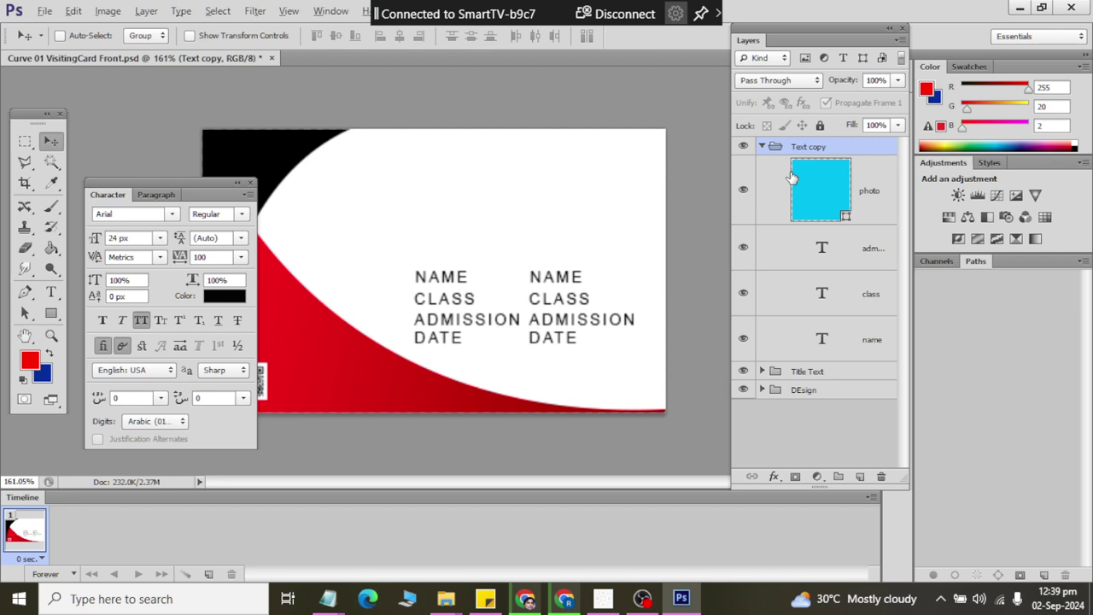
# Move the cyan photo square onto the card's upper right, above the second column.
pyautogui.click(852, 197)
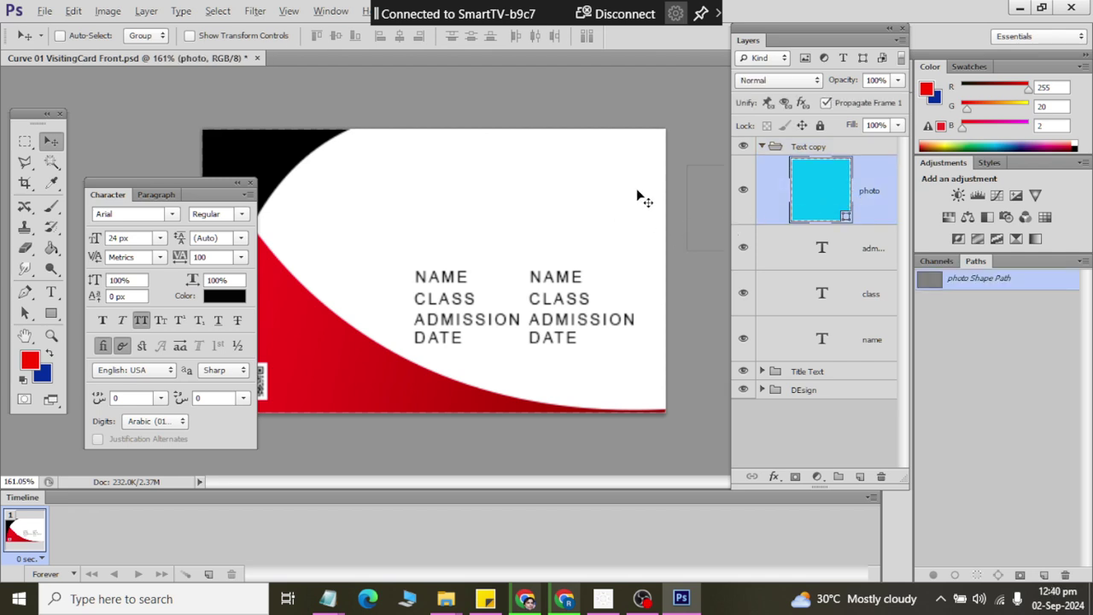
pyautogui.moveTo(637, 193)
pyautogui.mouseDown()
pyautogui.moveTo(484, 203)
pyautogui.moveTo(509, 216)
pyautogui.mouseUp()
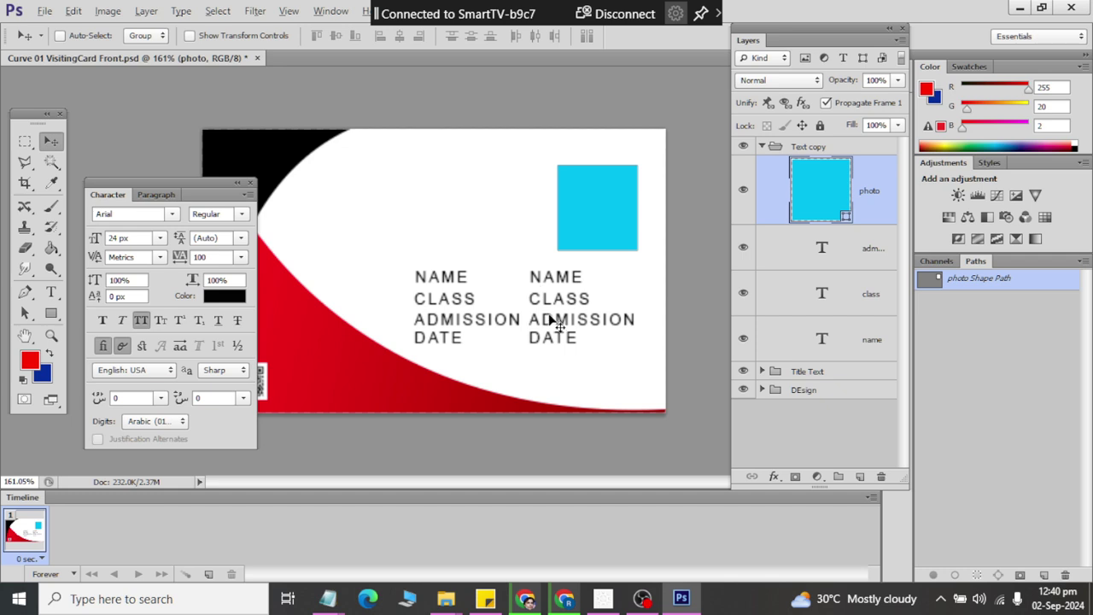
# Replace the second NAME placeholder with the student's full name, left-aligned.
pyautogui.click(820, 258)
pyautogui.click(53, 292)
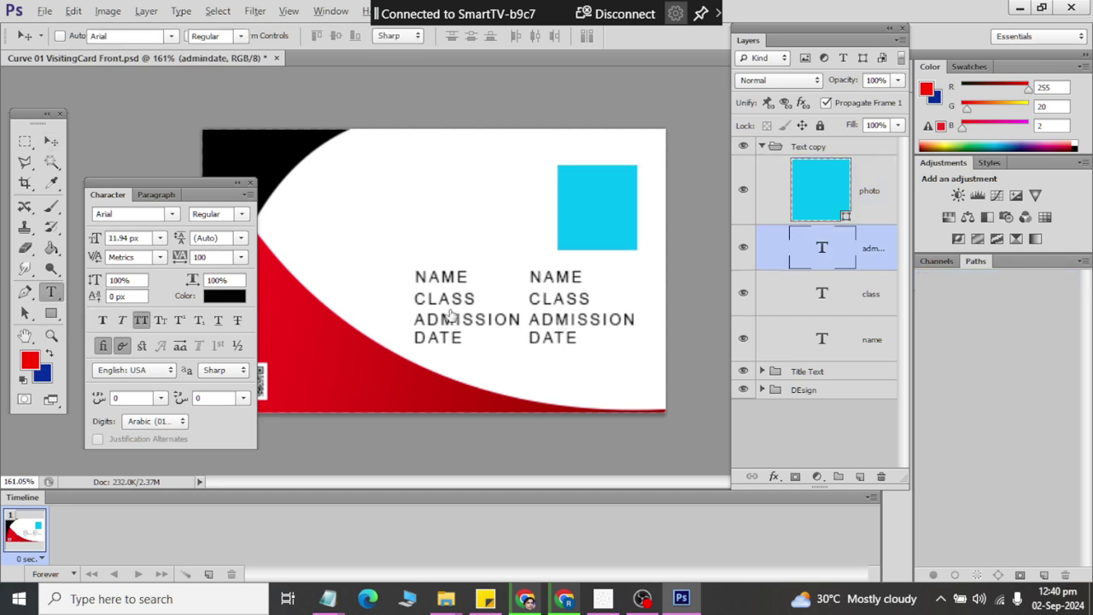
pyautogui.click(556, 278)
pyautogui.doubleClick(555, 277)
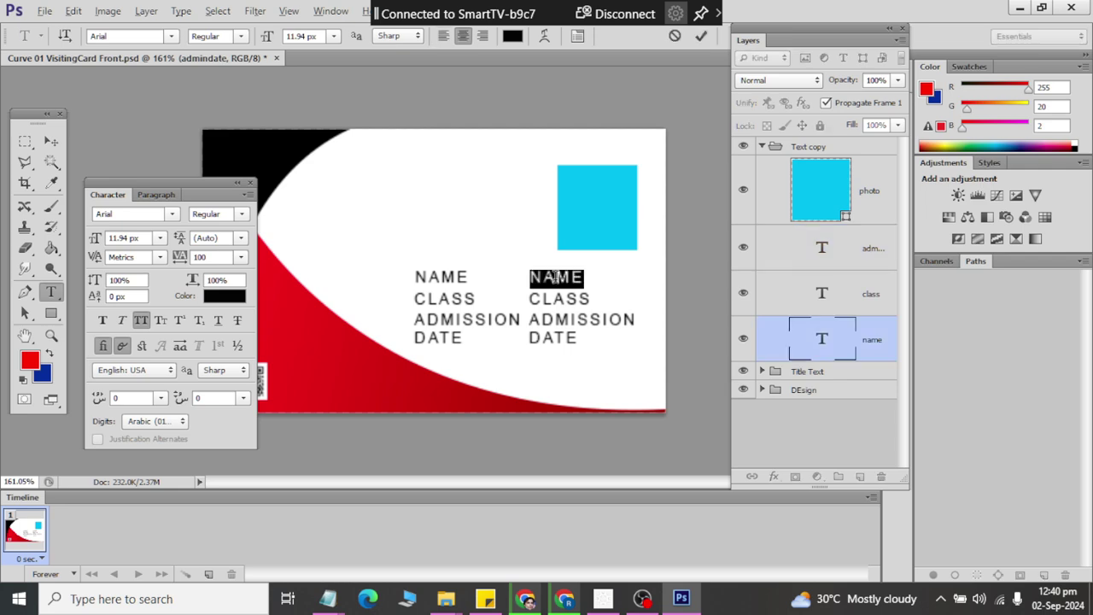
pyautogui.write('RA')
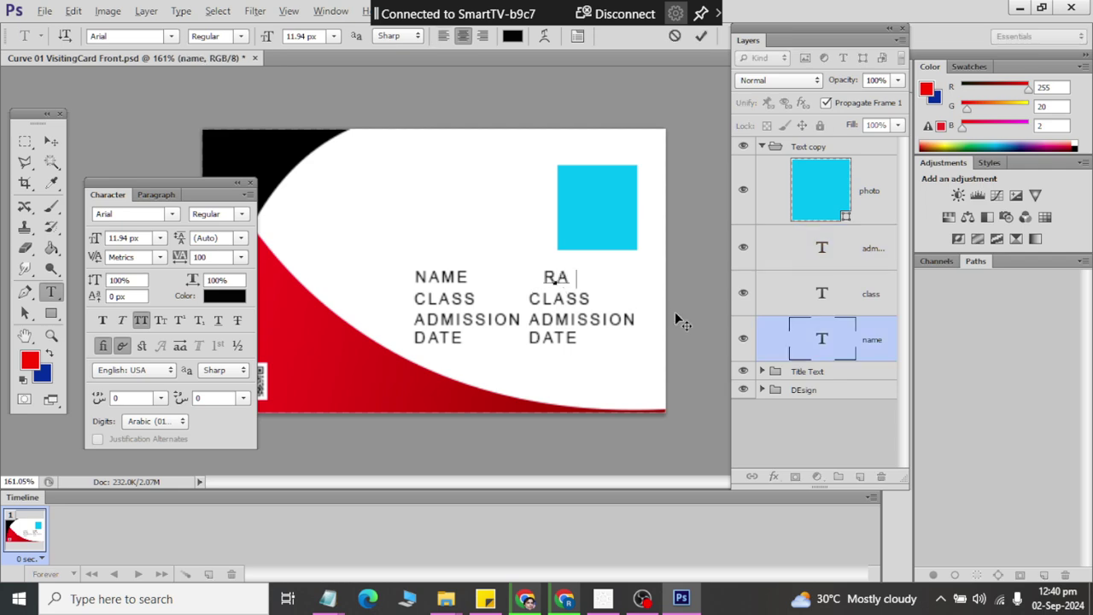
pyautogui.write('SHID ALI')
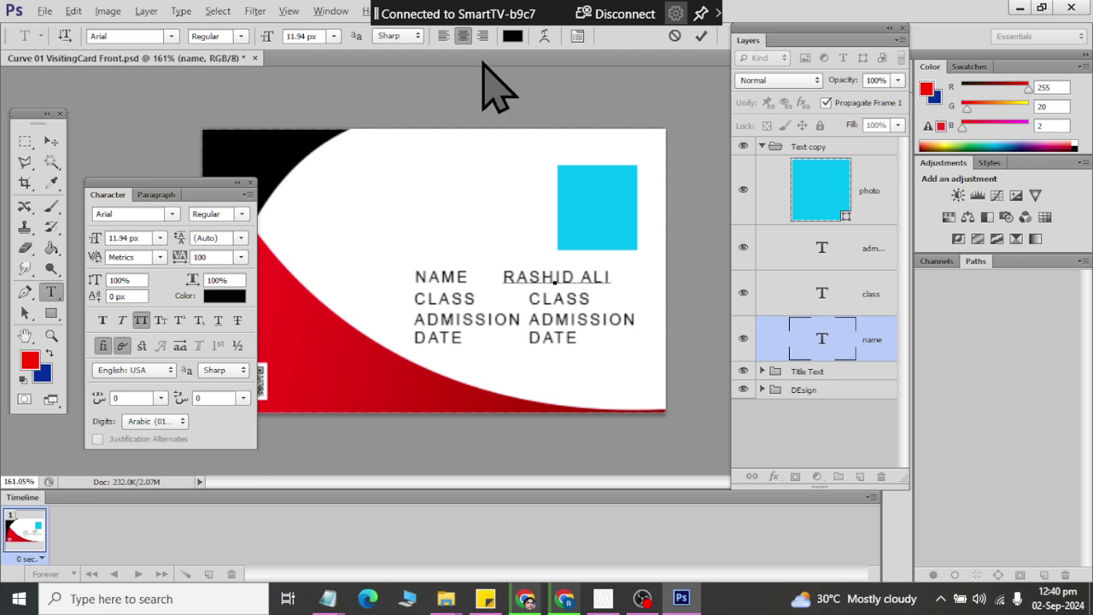
pyautogui.click(443, 37)
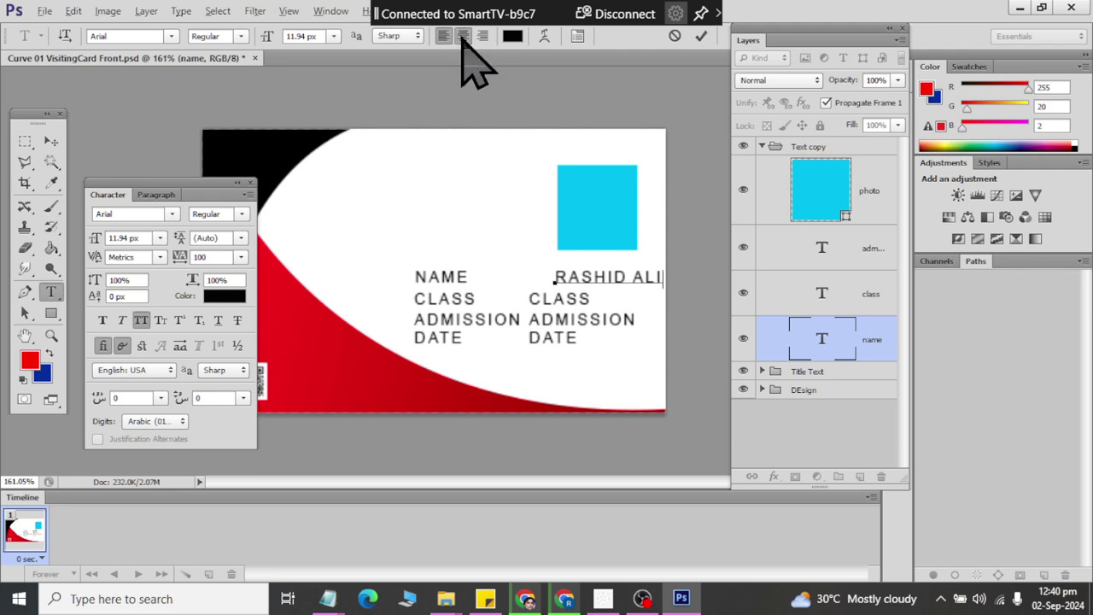
pyautogui.click(463, 36)
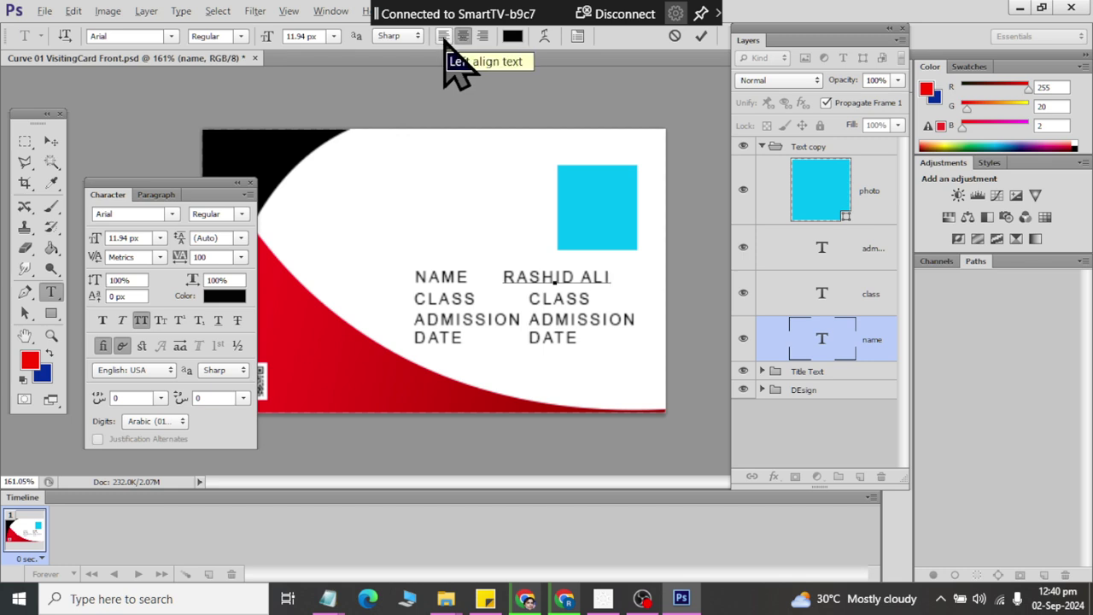
pyautogui.click(444, 37)
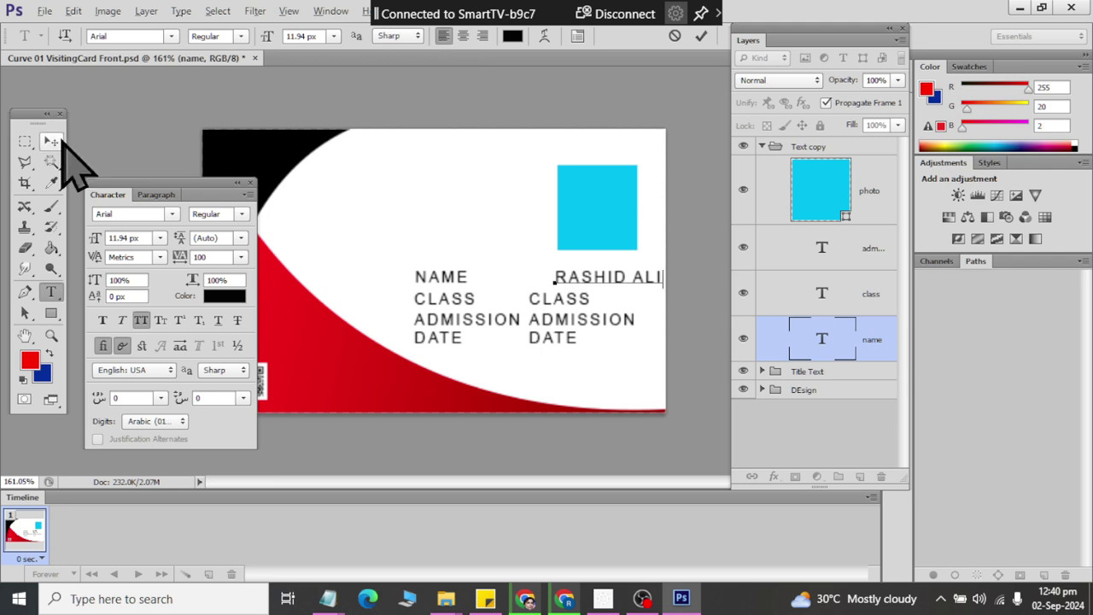
# Nudge the student name text into line beside the original NAME label.
pyautogui.click(51, 141)
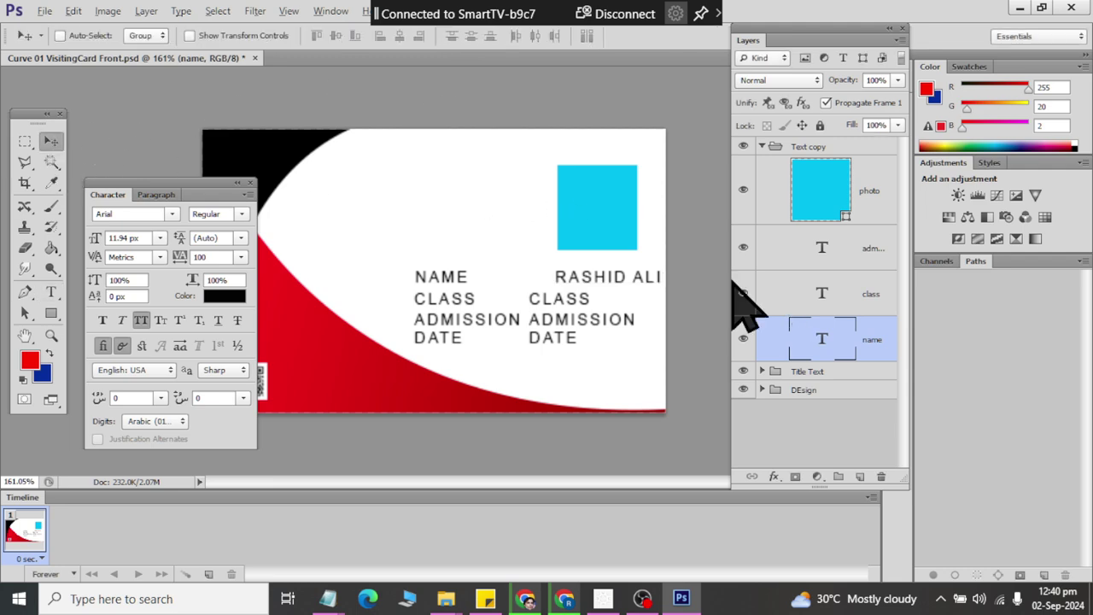
pyautogui.press('Left')
pyautogui.press('Left')
pyautogui.press('Left')
pyautogui.press('Left')
pyautogui.press('Left')
pyautogui.press('Left')
pyautogui.press('Left')
pyautogui.press('Left')
pyautogui.press('Left')
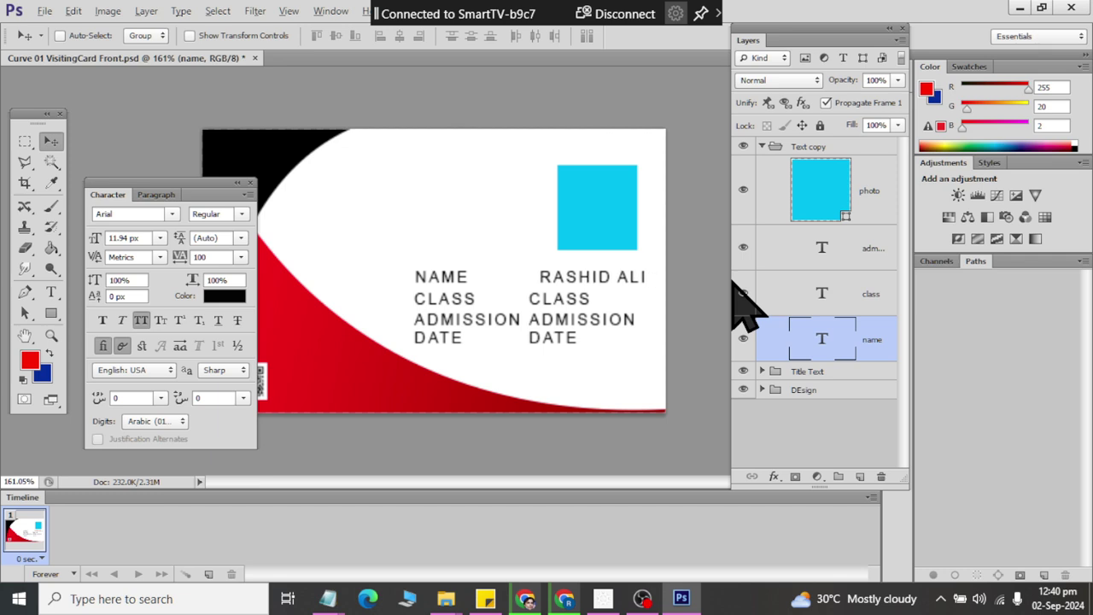
pyautogui.press('Left')
pyautogui.press('Left')
pyautogui.press('Left')
pyautogui.press('Left')
pyautogui.press('Left')
pyautogui.press('Left')
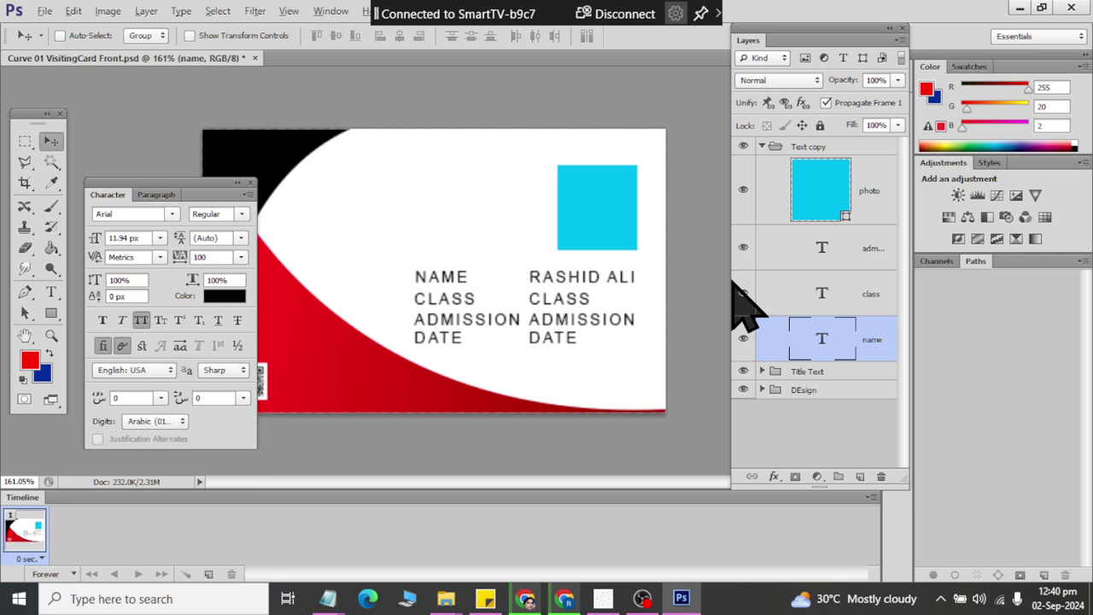
pyautogui.press('Left')
pyautogui.press('Left')
pyautogui.press('Left')
pyautogui.press('Left')
pyautogui.press('Left')
pyautogui.press('Left')
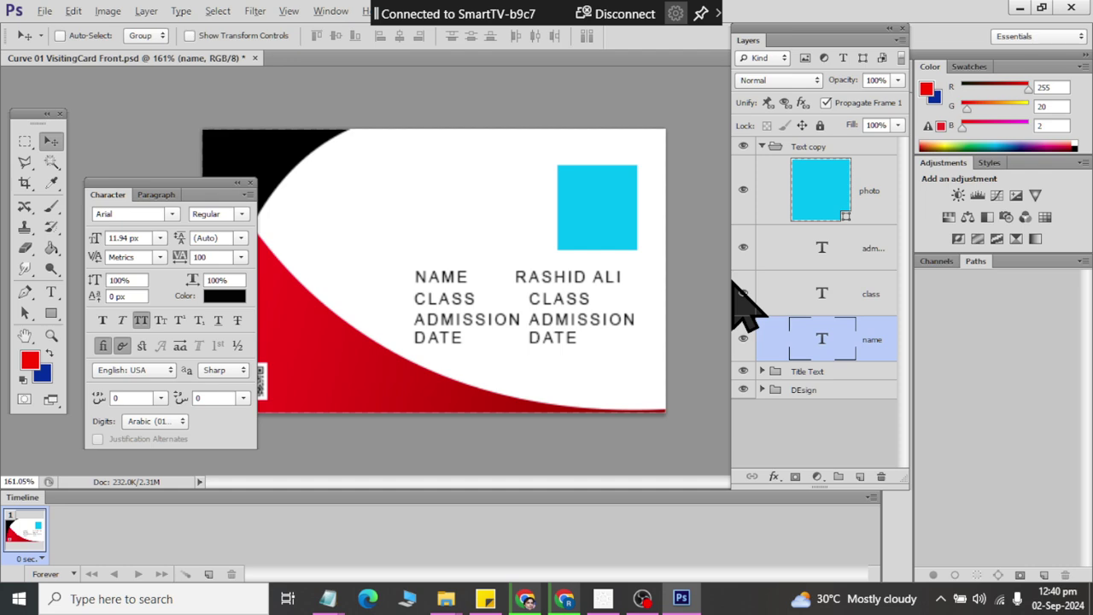
pyautogui.press('Left')
pyautogui.press('Right')
pyautogui.press('Right')
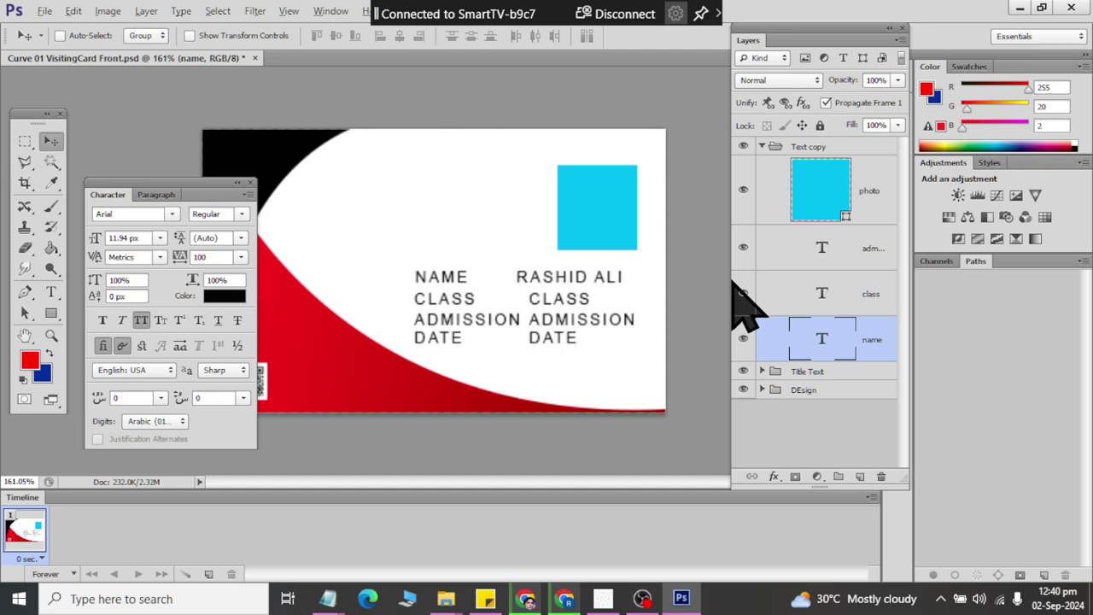
pyautogui.press('Right')
pyautogui.press('Right')
pyautogui.press('Left')
pyautogui.press('Left')
pyautogui.press('Left')
pyautogui.press('Left')
pyautogui.press('Left')
pyautogui.press('Left')
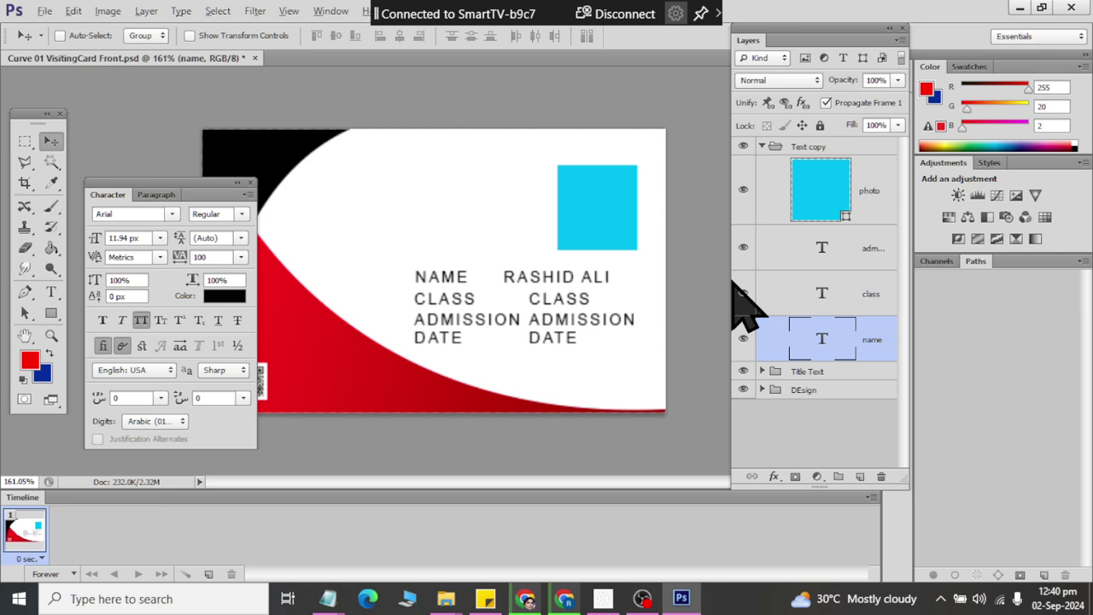
pyautogui.press('Left')
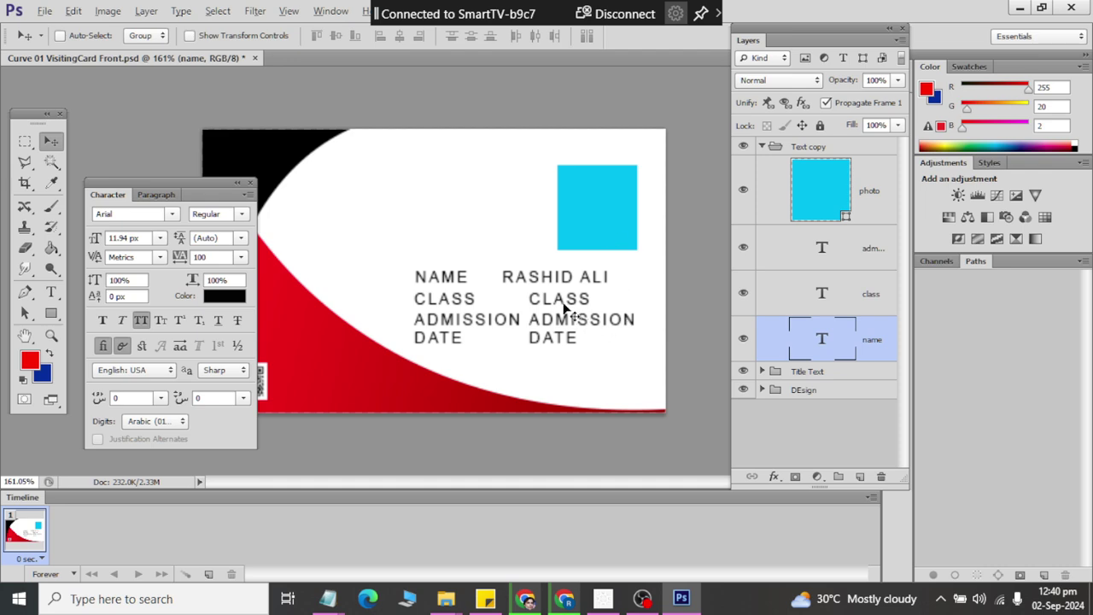
# Change the second CLASS placeholder to MATRIC.
pyautogui.click(871, 294)
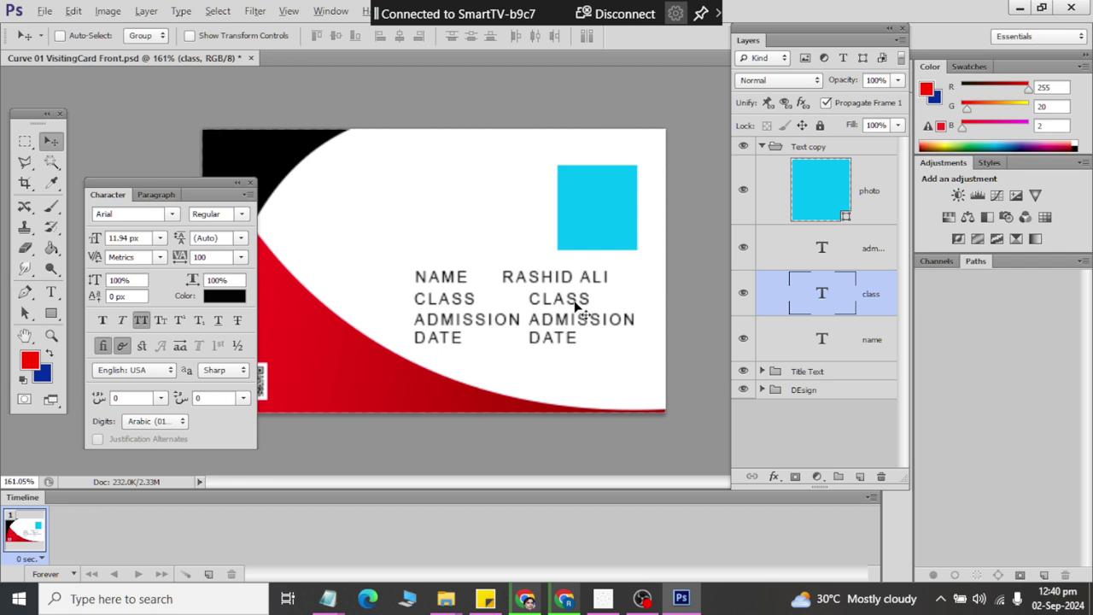
pyautogui.click(50, 292)
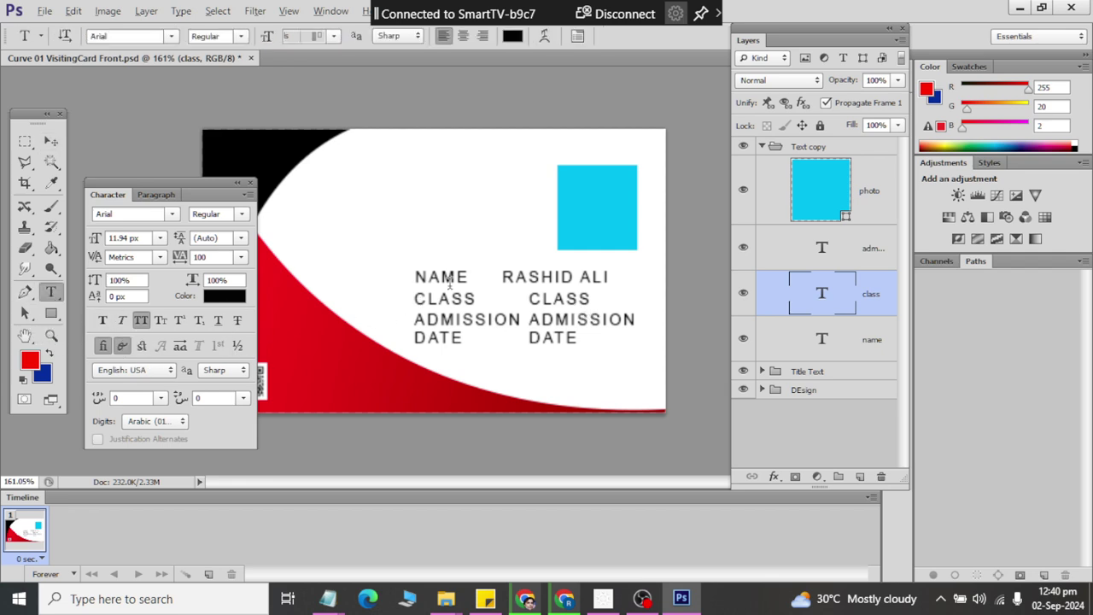
pyautogui.click(556, 296)
pyautogui.doubleClick(556, 296)
pyautogui.write('MATRIC')
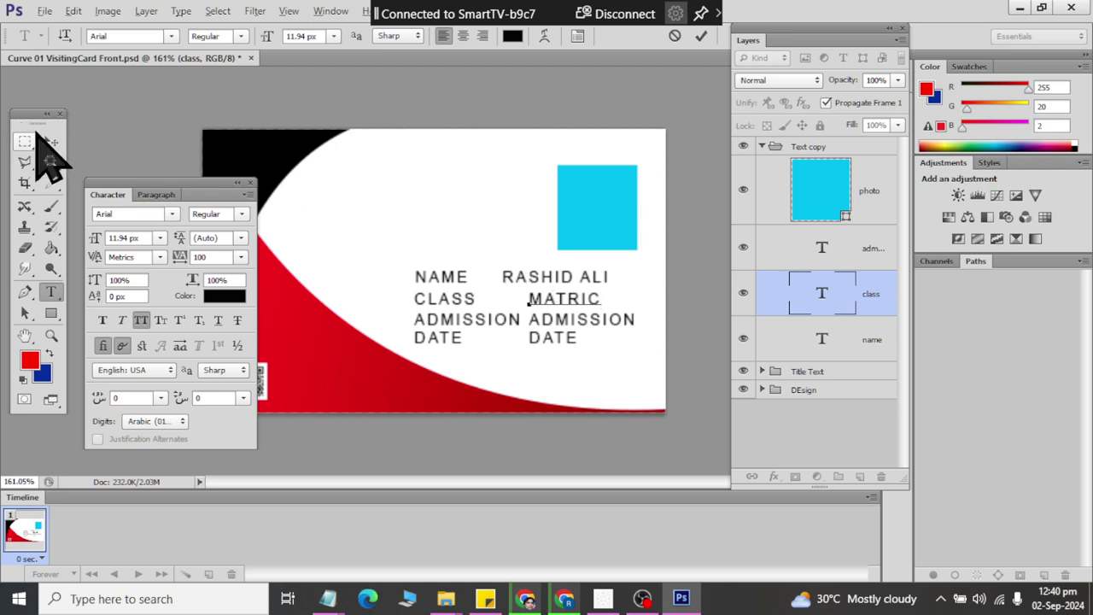
pyautogui.click(52, 141)
# Replace the second ADMISSION DATE placeholder with 01-SEP-2024 and delete the leftover DATE line.
pyautogui.click(855, 255)
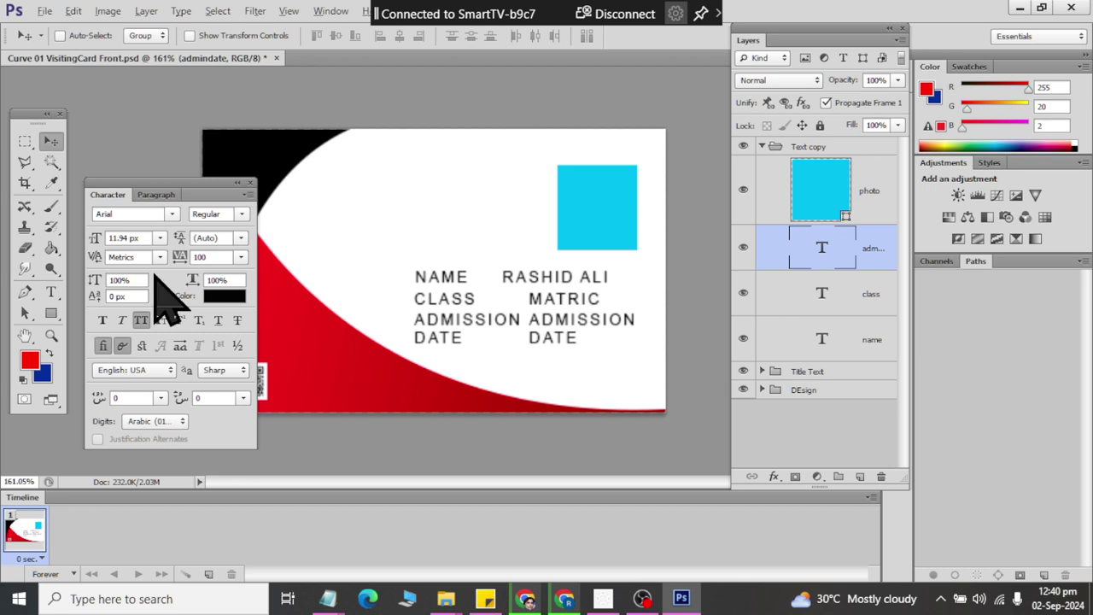
pyautogui.click(51, 292)
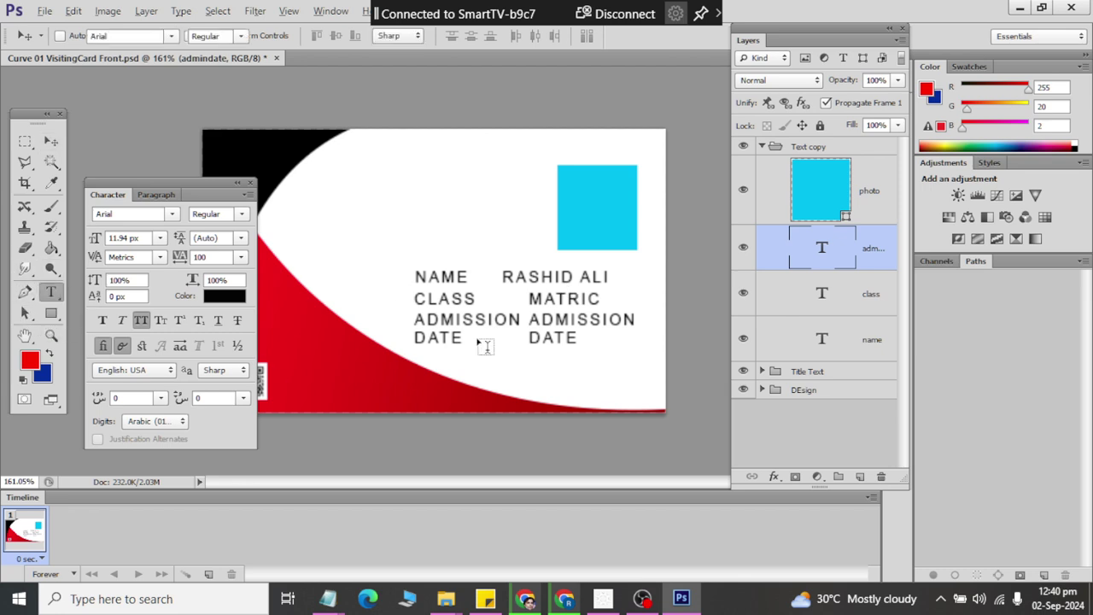
pyautogui.click(579, 318)
pyautogui.doubleClick(579, 318)
pyautogui.click(580, 318)
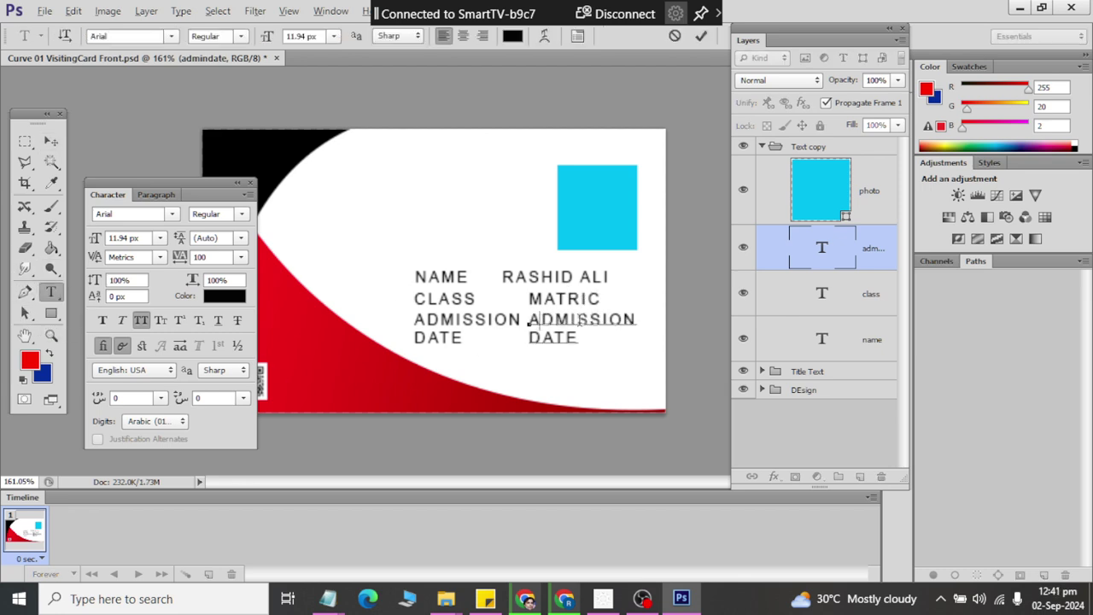
pyautogui.write('01-SEP-2024')
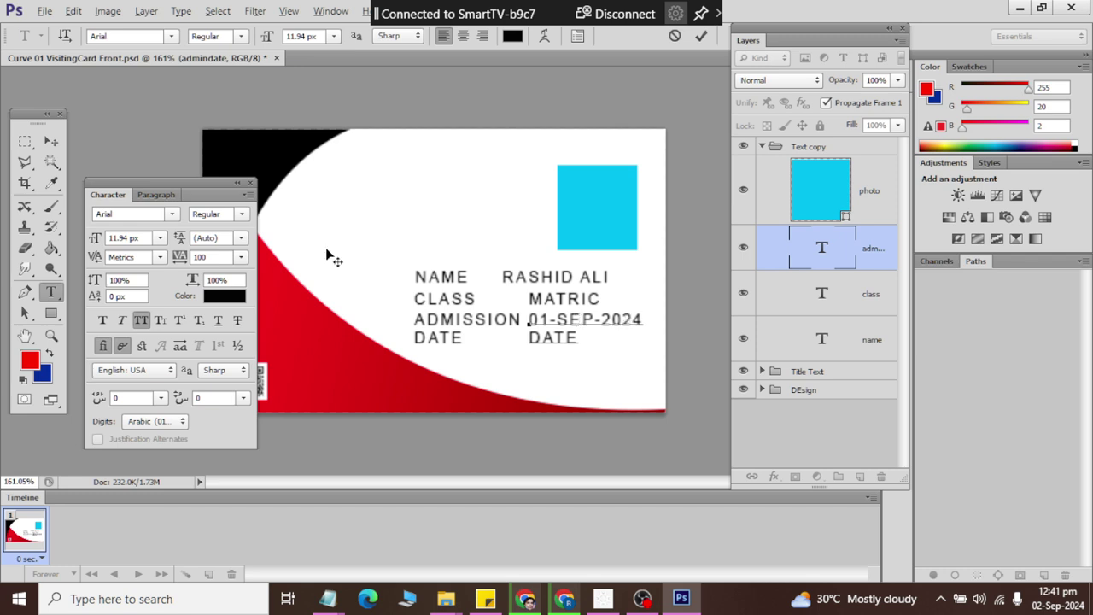
pyautogui.click(52, 141)
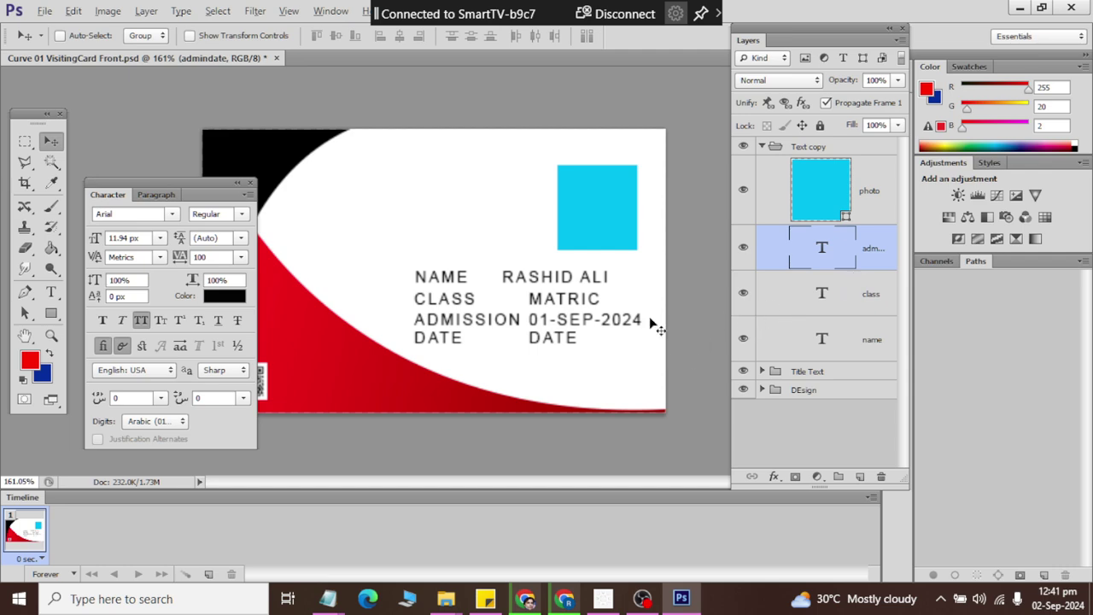
pyautogui.click(50, 292)
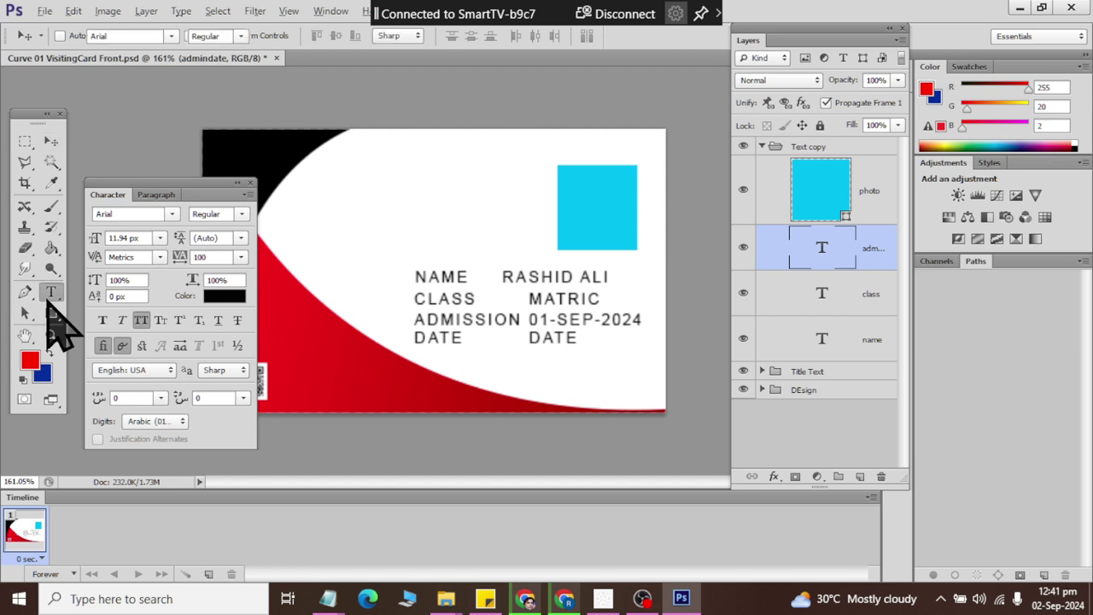
pyautogui.click(577, 344)
pyautogui.press('Left')
pyautogui.press('Left')
pyautogui.press('Left')
pyautogui.press('Left')
pyautogui.press('Left')
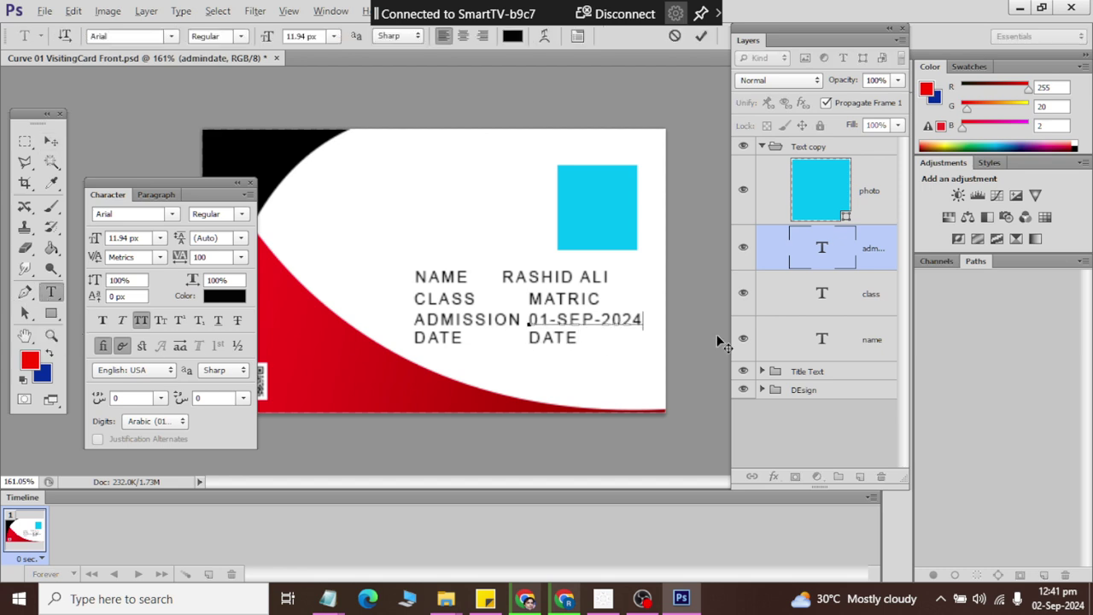
pyautogui.press('Delete')
pyautogui.press('Delete')
pyautogui.press('Delete')
pyautogui.click(53, 141)
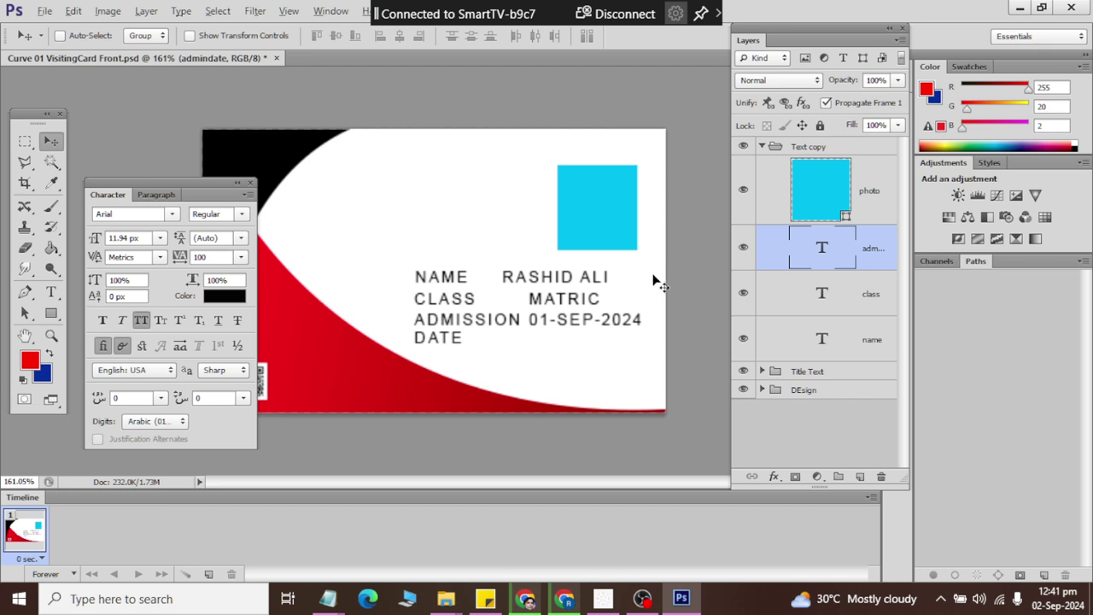
# Shift the Text copy and Title Text groups slightly left together.
pyautogui.click(763, 147)
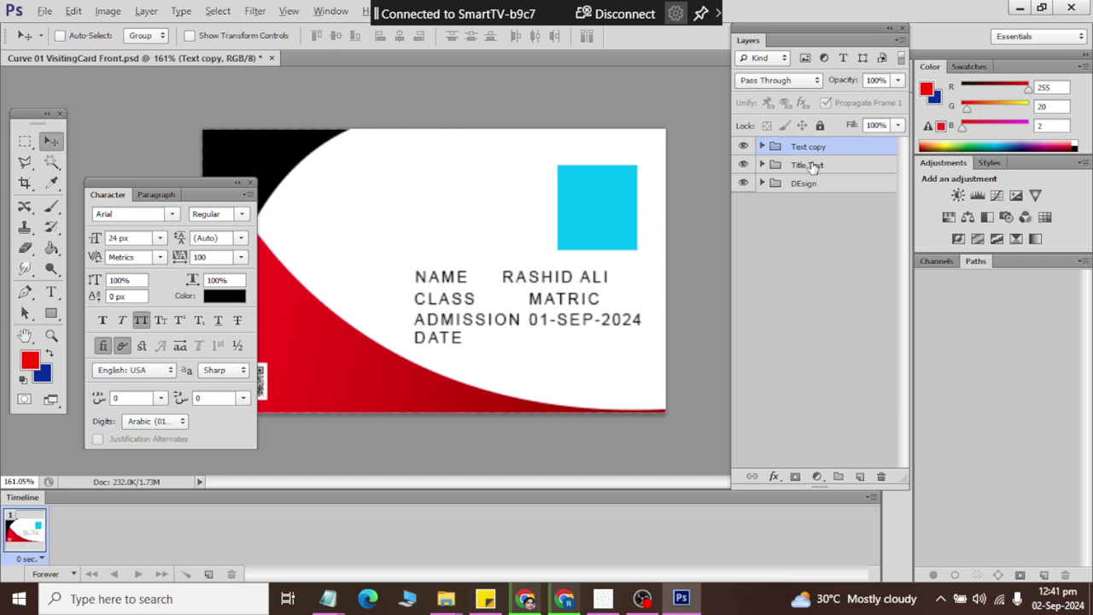
pyautogui.keyDown('shift'); pyautogui.click(811, 165); pyautogui.keyUp('shift')
pyautogui.press('Left')
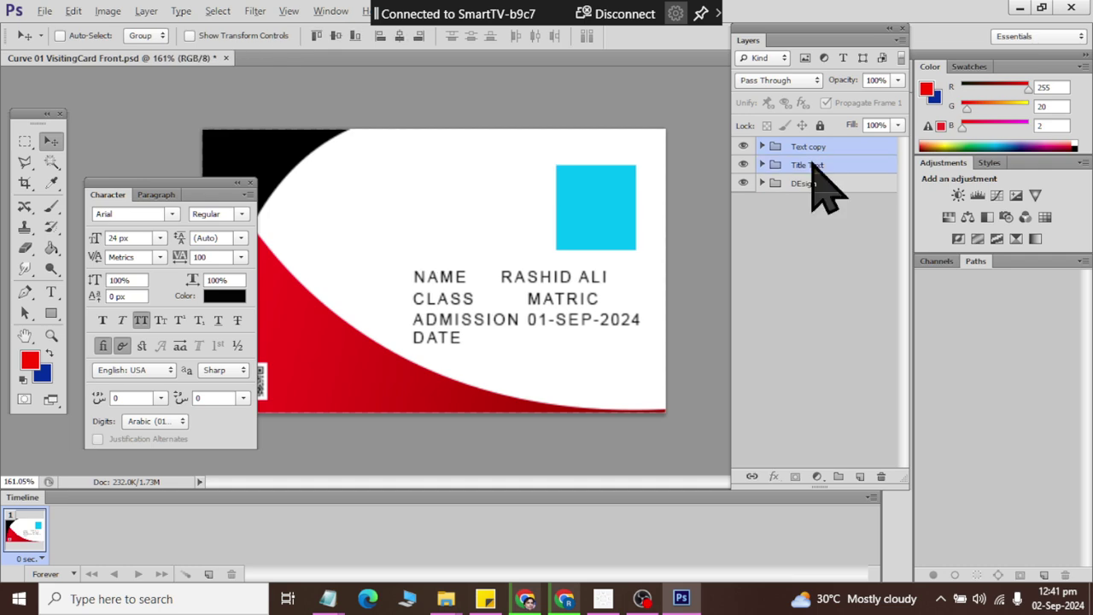
pyautogui.press('Left')
pyautogui.press('Left')
pyautogui.press('Left')
pyautogui.press('Left')
pyautogui.press('Left')
pyautogui.press('Left')
pyautogui.press('Left')
pyautogui.press('Left')
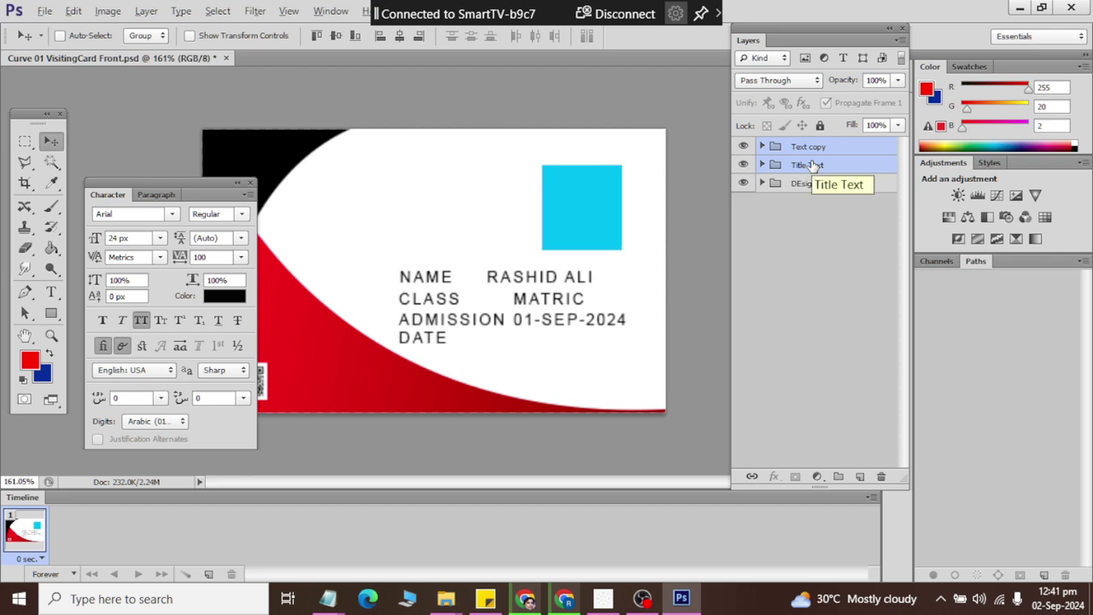
# Nudge the cyan photo box three pixels left.
pyautogui.click(771, 147)
pyautogui.click(762, 147)
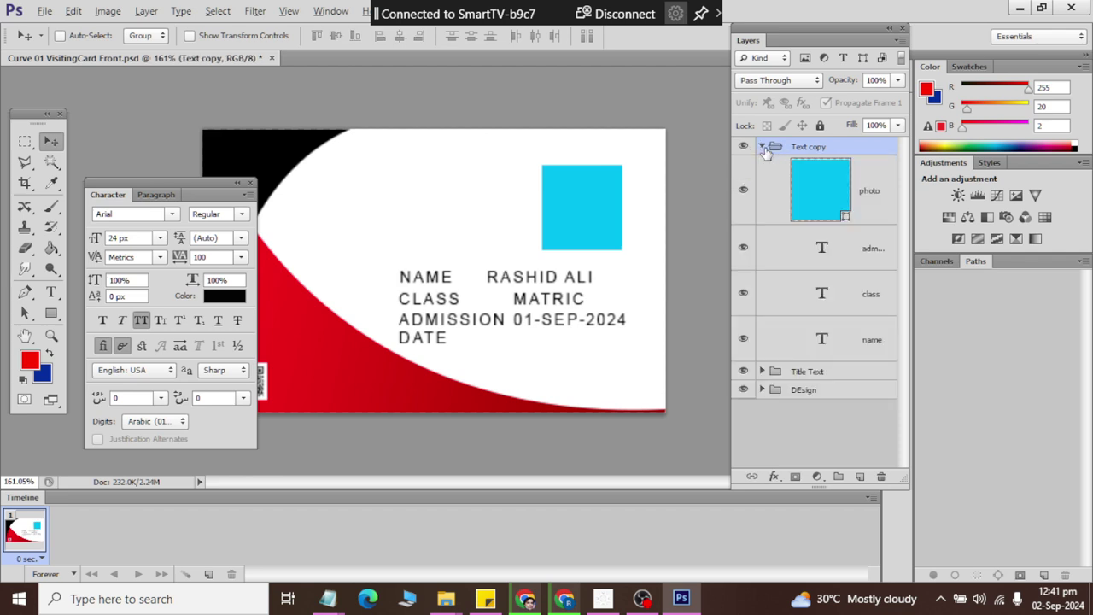
pyautogui.click(834, 199)
pyautogui.press('Left')
pyautogui.press('Left')
pyautogui.press('Left')
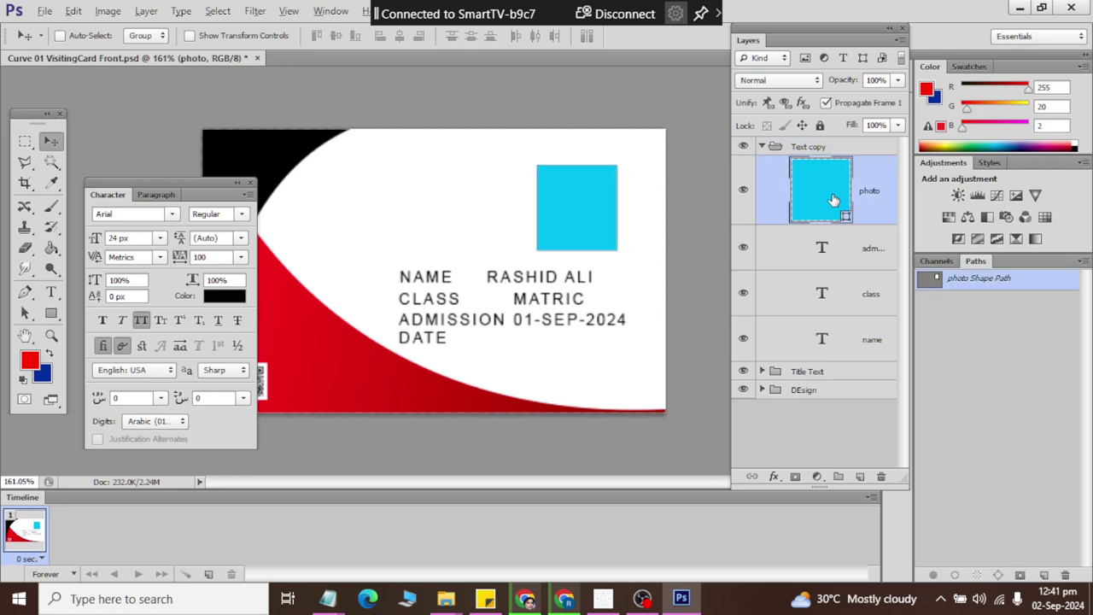
pyautogui.press('Left')
pyautogui.press('Left')
pyautogui.press('Left')
pyautogui.press('Left')
pyautogui.press('Left')
pyautogui.press('Left')
pyautogui.press('Left')
pyautogui.press('Left')
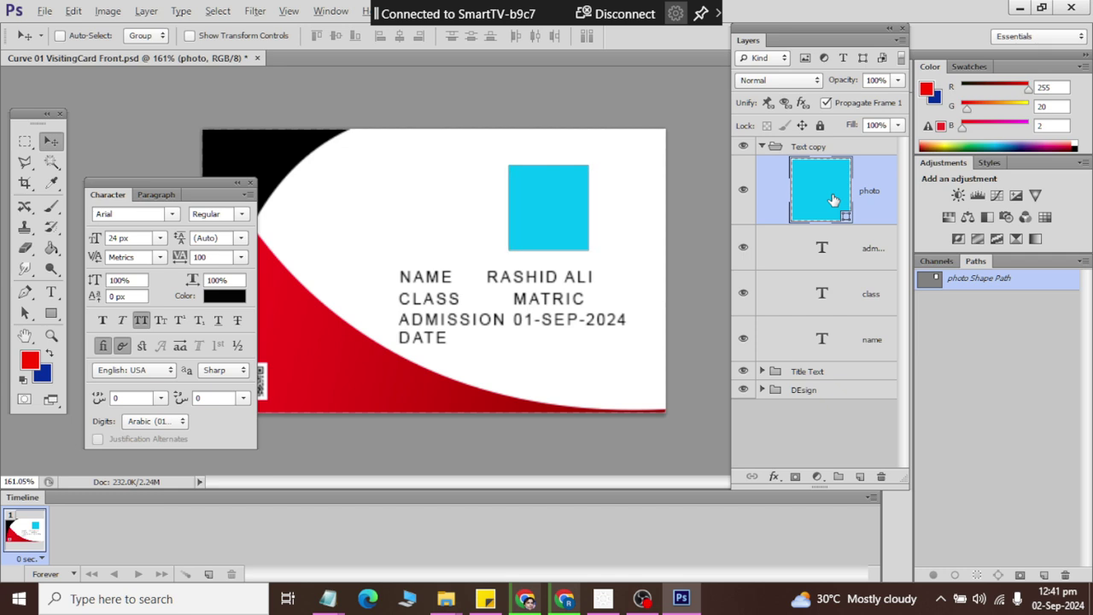
pyautogui.press('Left')
pyautogui.press('Left')
pyautogui.press('Left')
pyautogui.press('Left')
pyautogui.press('Left')
pyautogui.press('Left')
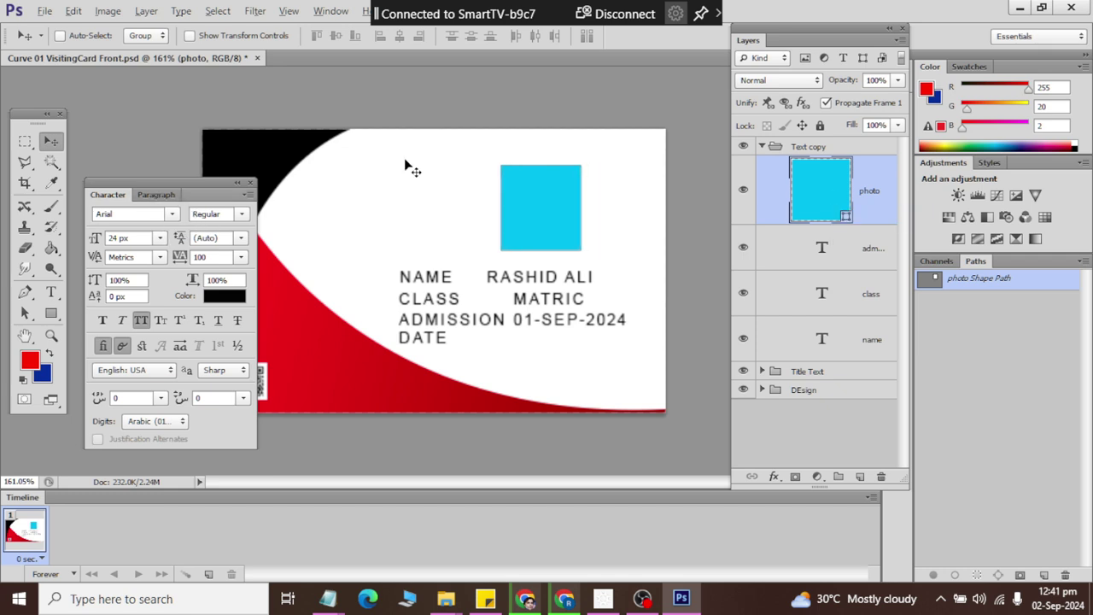
# Review the name, class and admindate layers, collapse Text copy, and save the document.
pyautogui.click(880, 343)
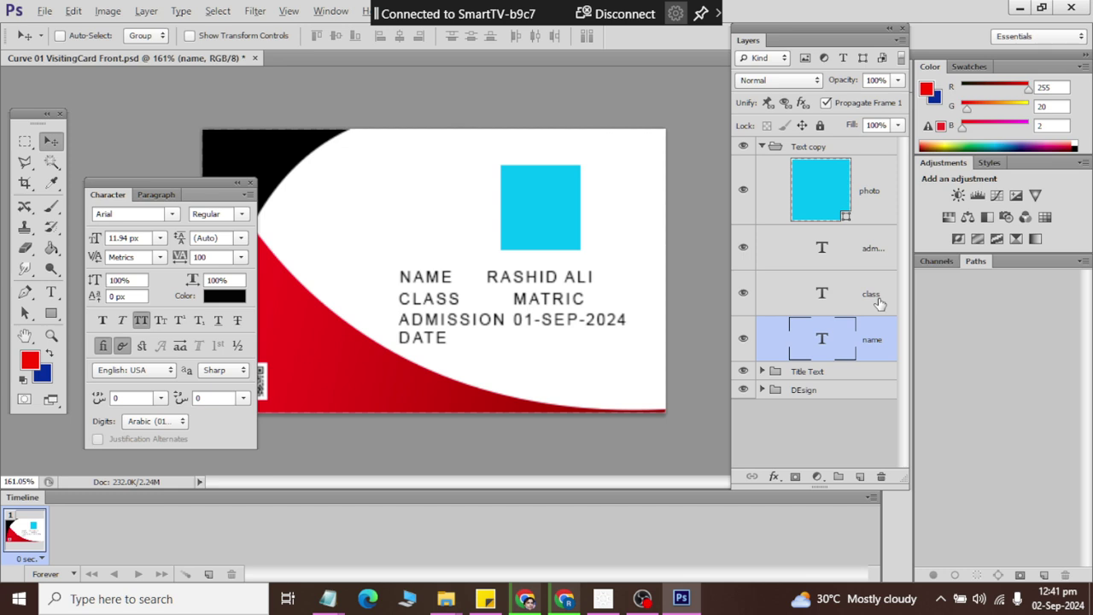
pyautogui.click(882, 306)
pyautogui.click(867, 253)
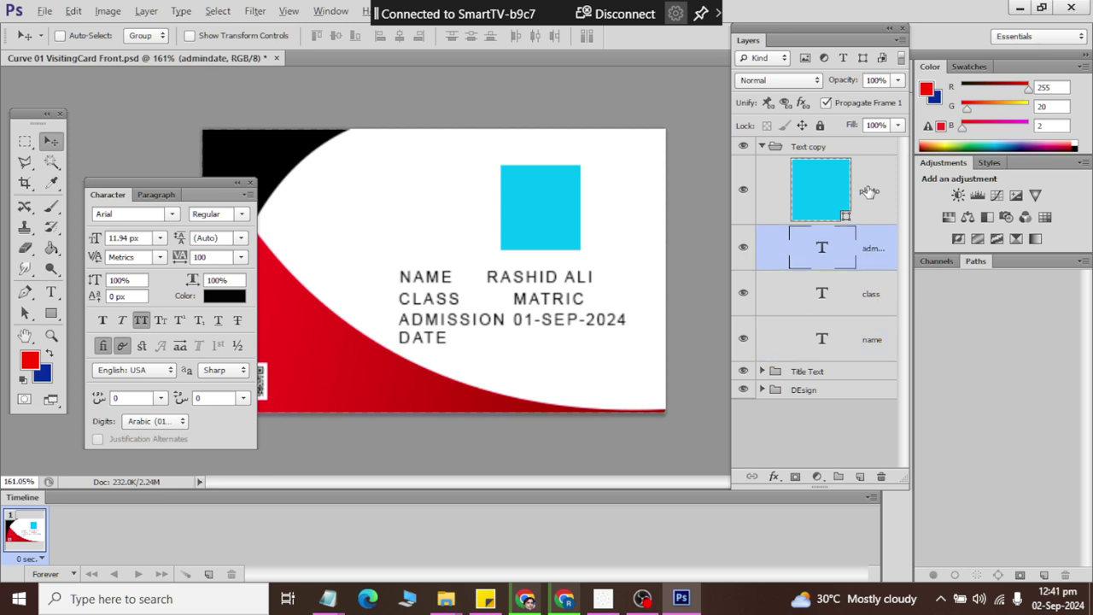
pyautogui.click(762, 146)
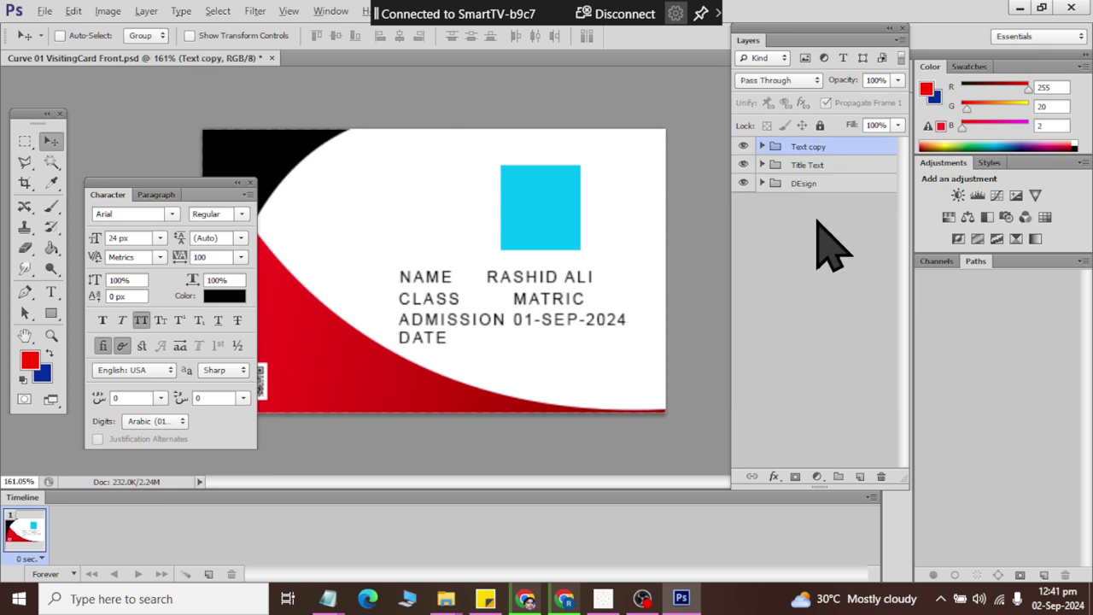
pyautogui.hotkey('ctrl', 's')
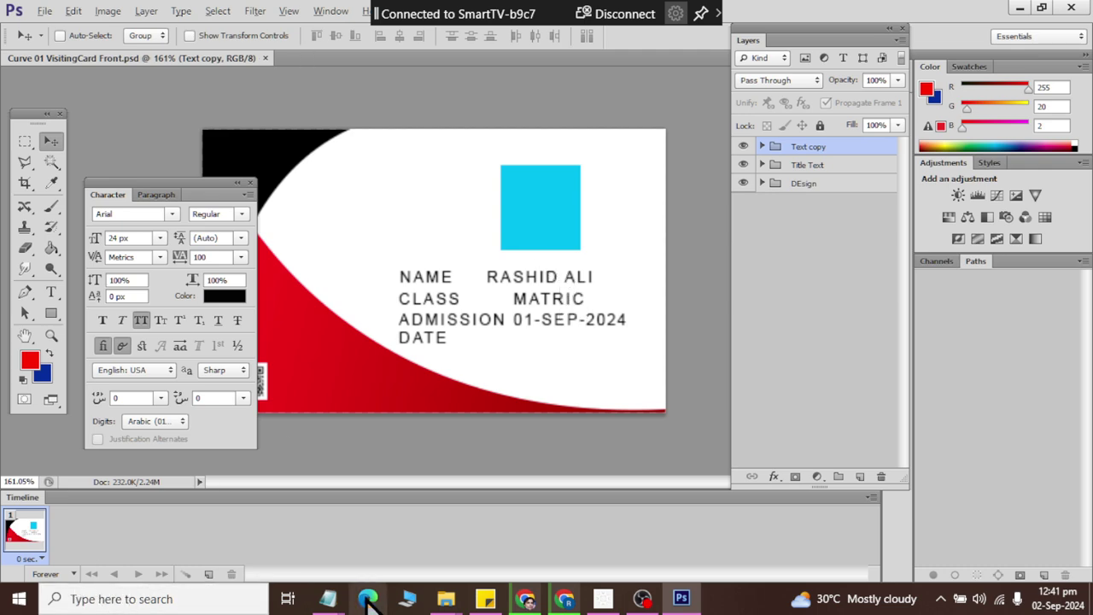
# Launch Excel from the Run prompt with 'excel' and start a blank workbook.
pyautogui.press('super+r')
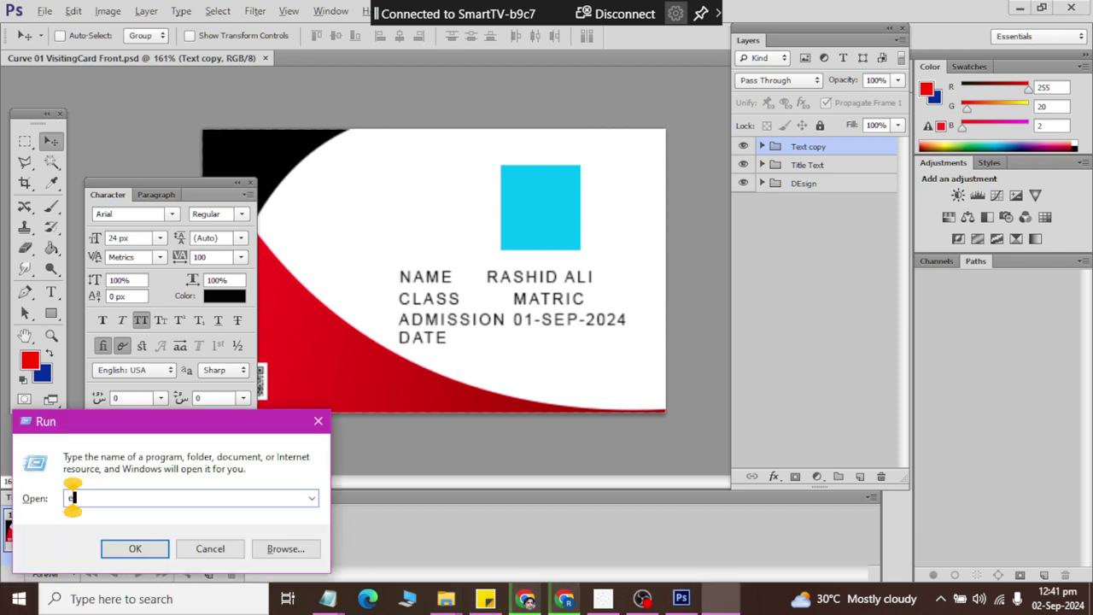
pyautogui.write('excel')
pyautogui.click(135, 549)
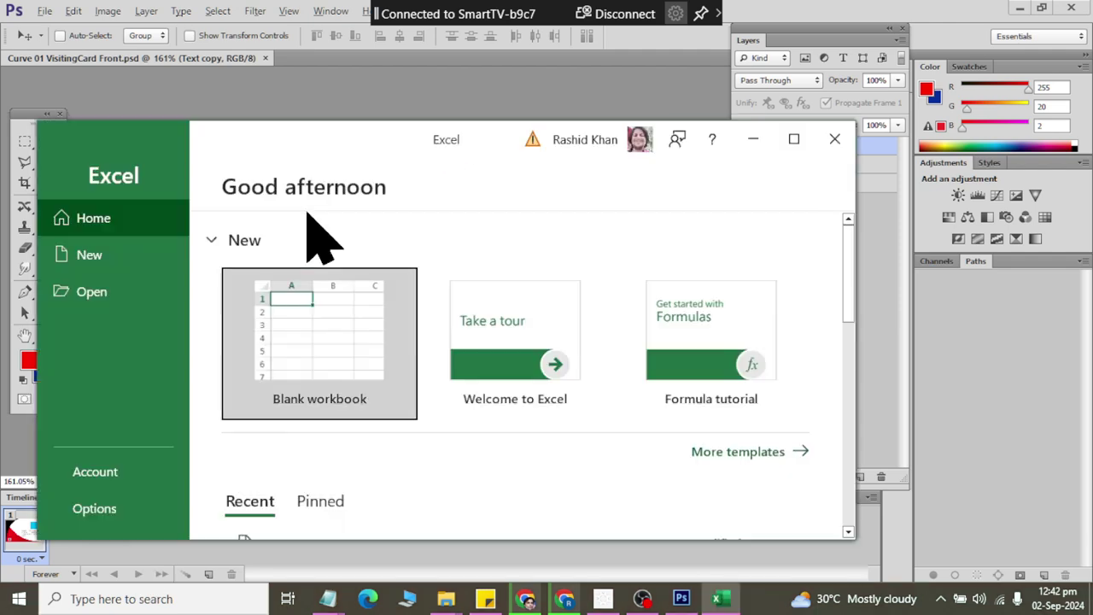
pyautogui.click(312, 376)
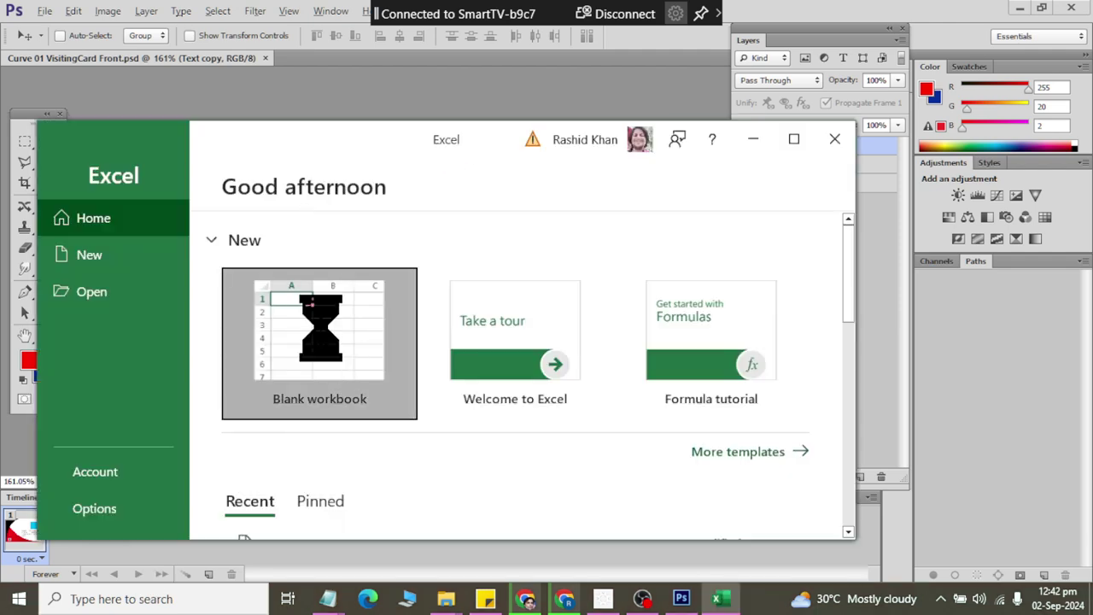
# Maximize Excel and enter headers name and class in A1 and B1.
pyautogui.doubleClick(373, 137)
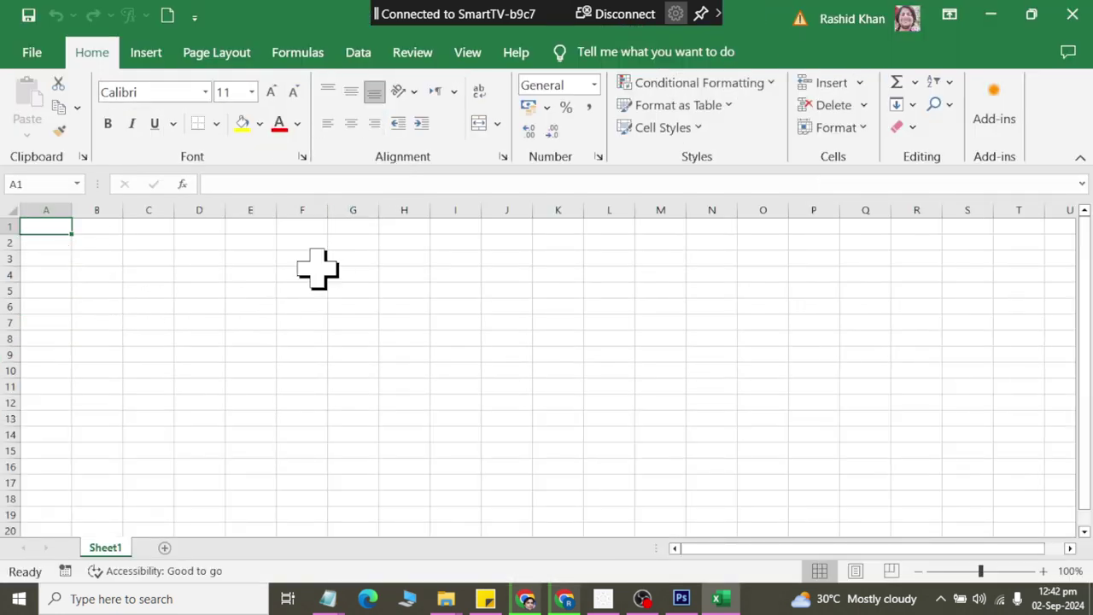
pyautogui.write('name')
pyautogui.press('Tab')
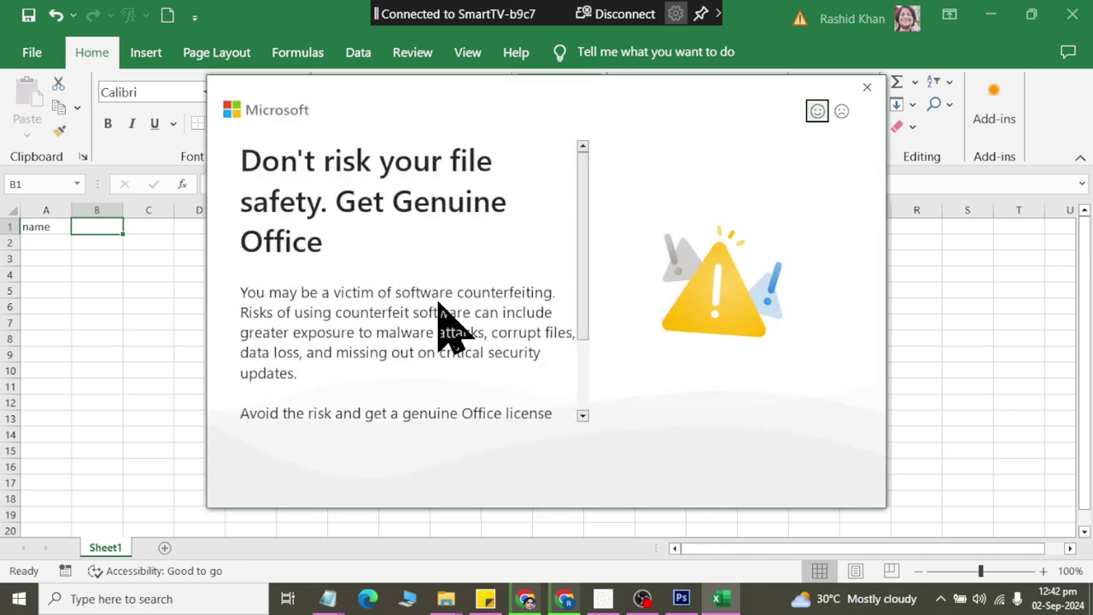
pyautogui.click(867, 89)
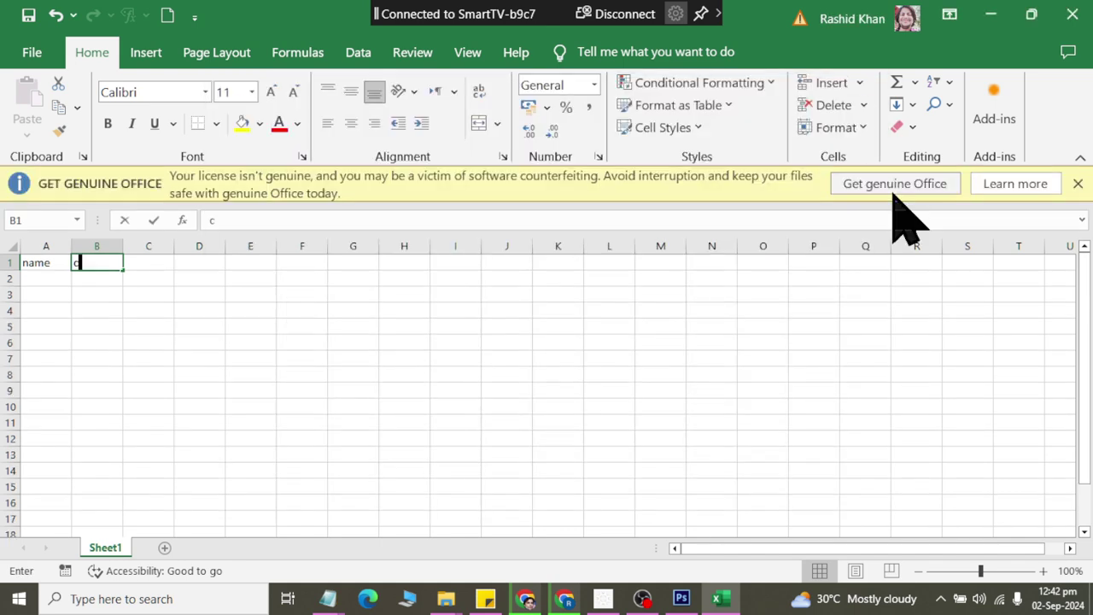
pyautogui.write('class')
pyautogui.press('Tab')
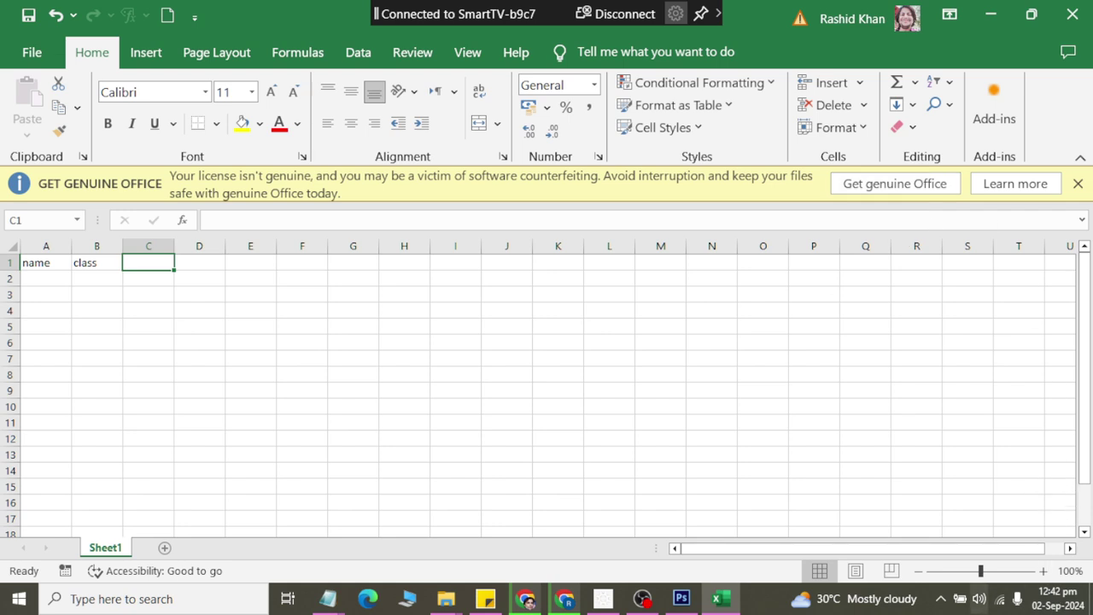
# Check the microphone's input levels in Windows Sound settings, then close them.
pyautogui.rightClick(980, 599)
pyautogui.click(946, 554)
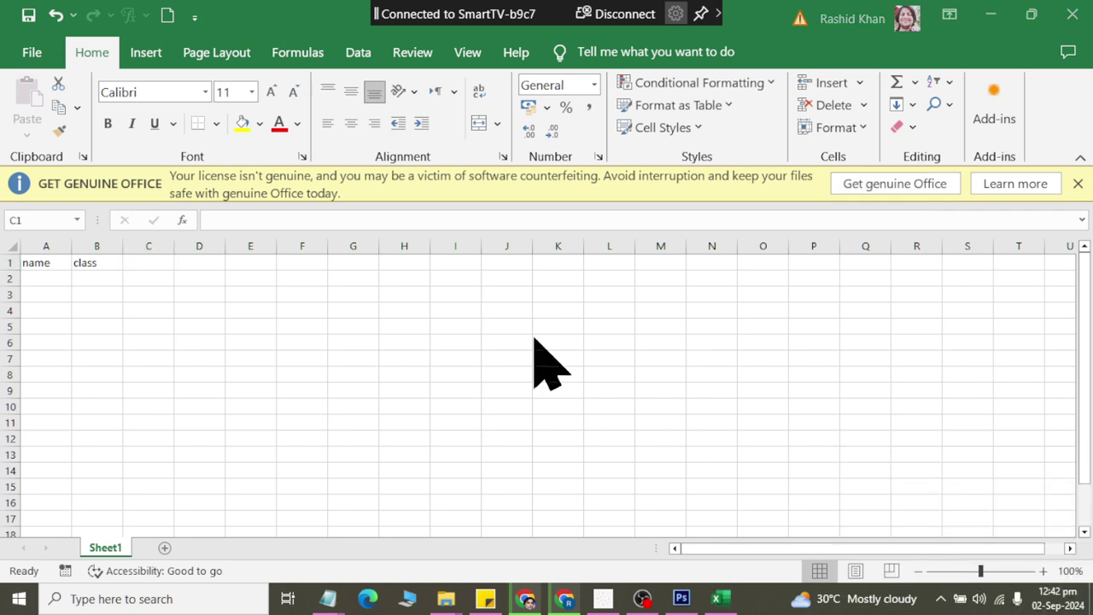
pyautogui.click(101, 62)
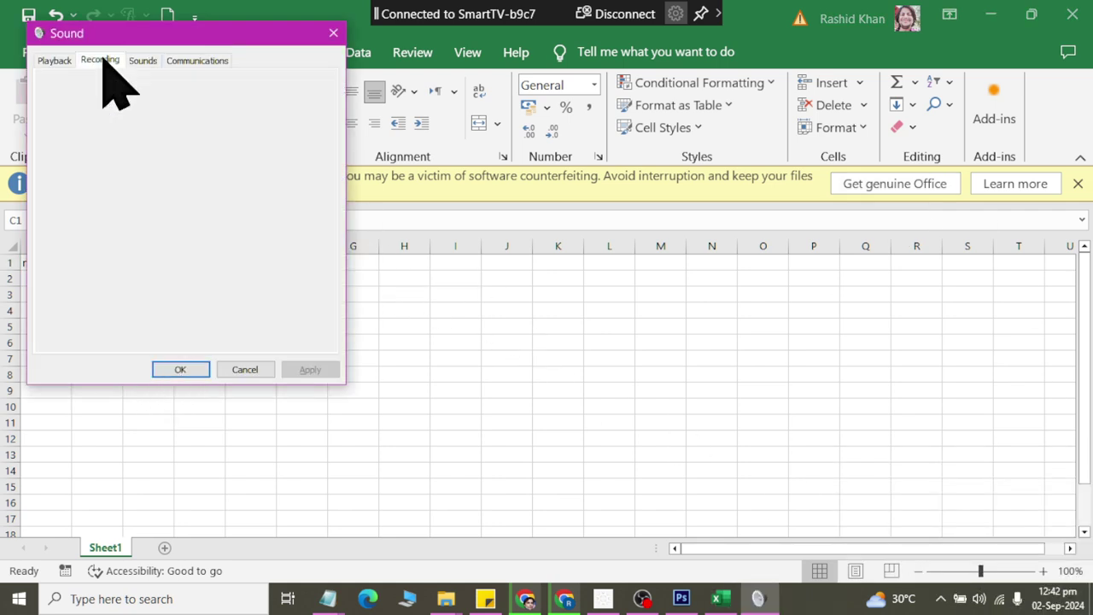
pyautogui.click(124, 124)
pyautogui.doubleClick(127, 119)
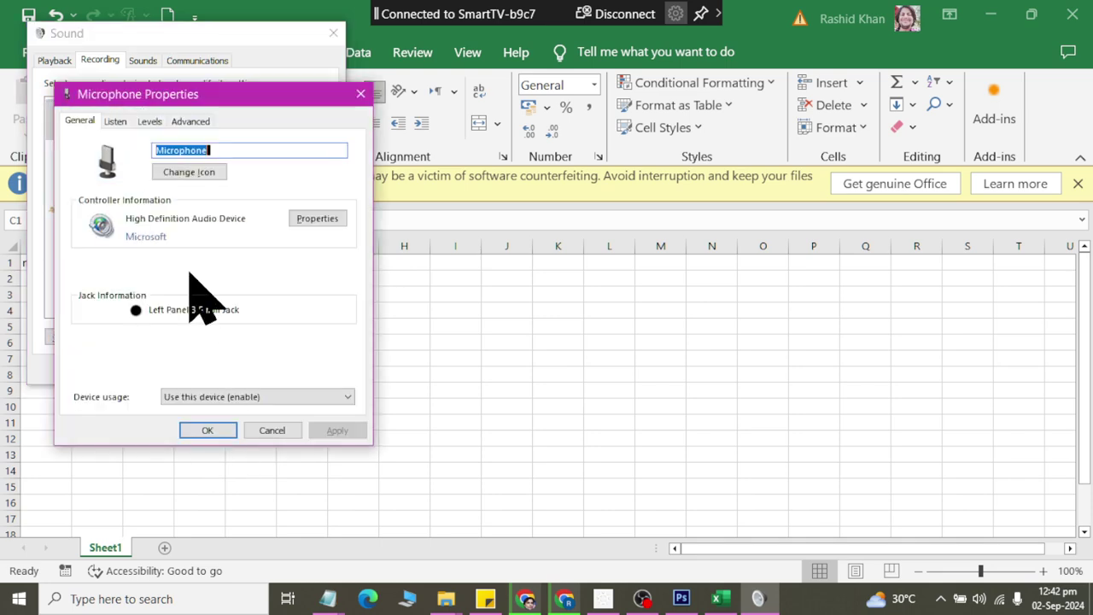
pyautogui.click(150, 121)
pyautogui.click(261, 429)
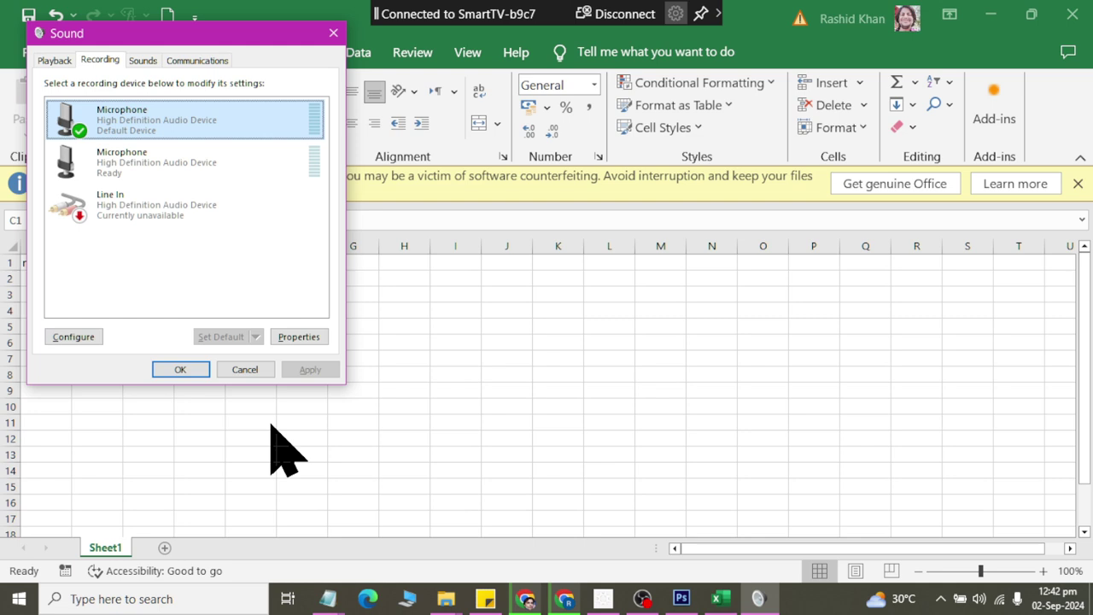
pyautogui.click(241, 370)
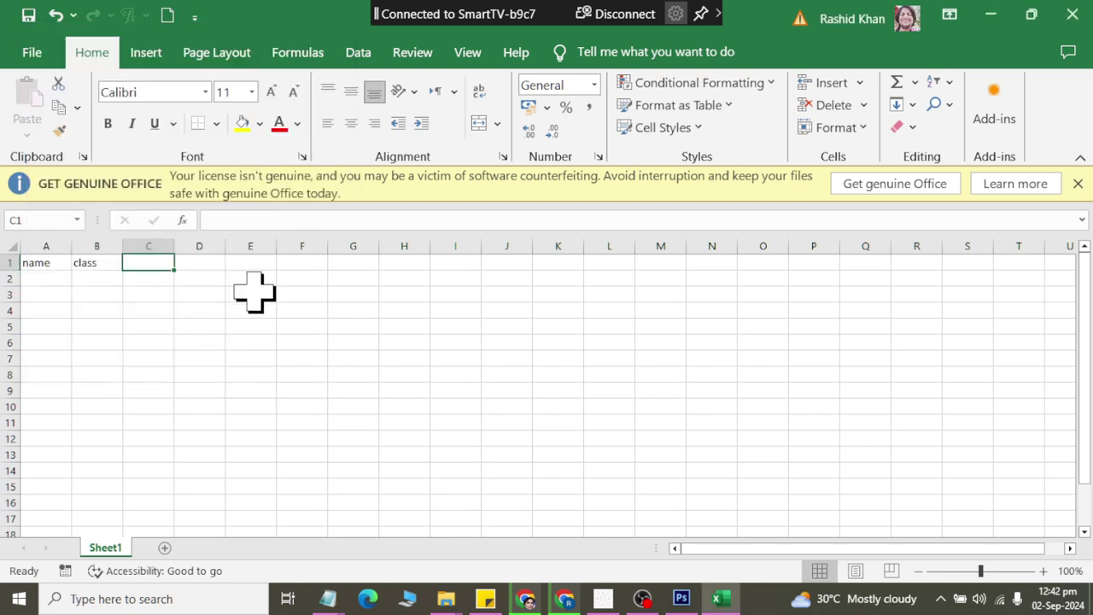
# Enter the admindate header in C1 and return to Photoshop.
pyautogui.write('admindate')
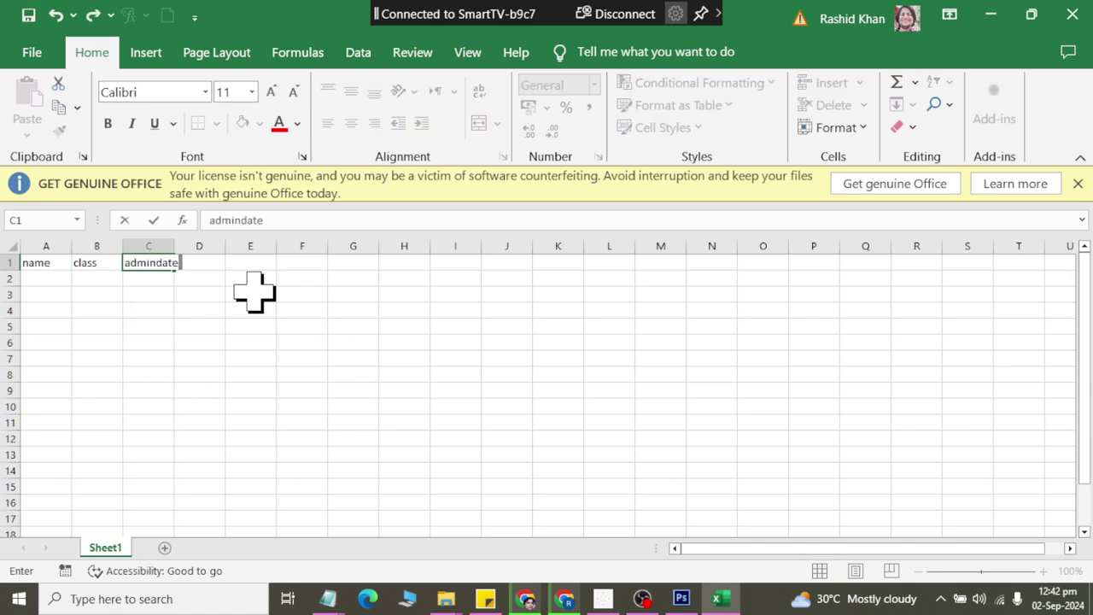
pyautogui.press('Return')
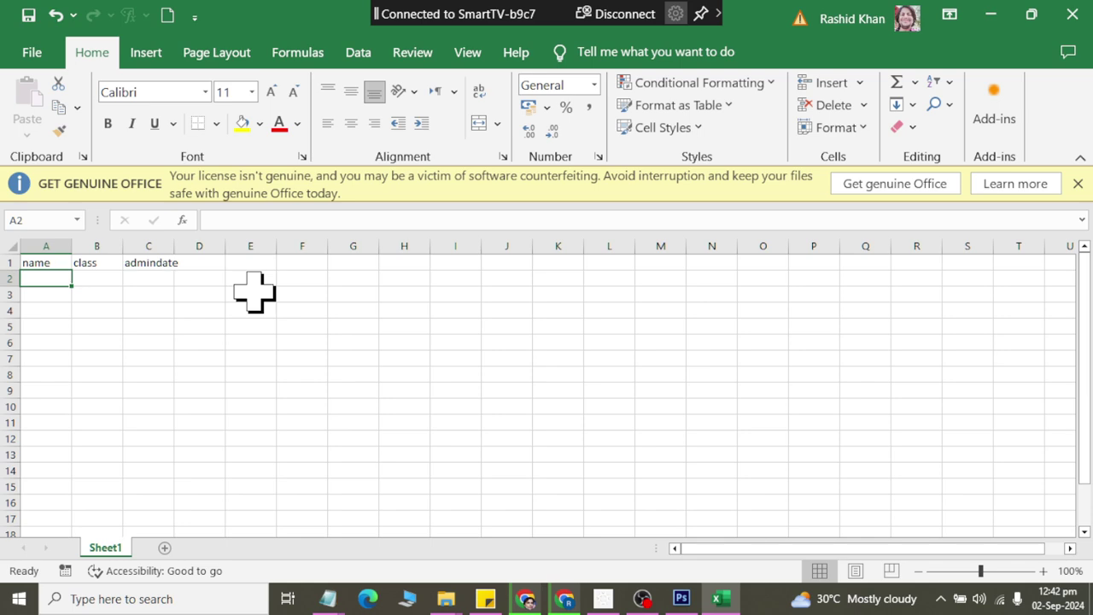
pyautogui.hotkey('alt', 'Tab')
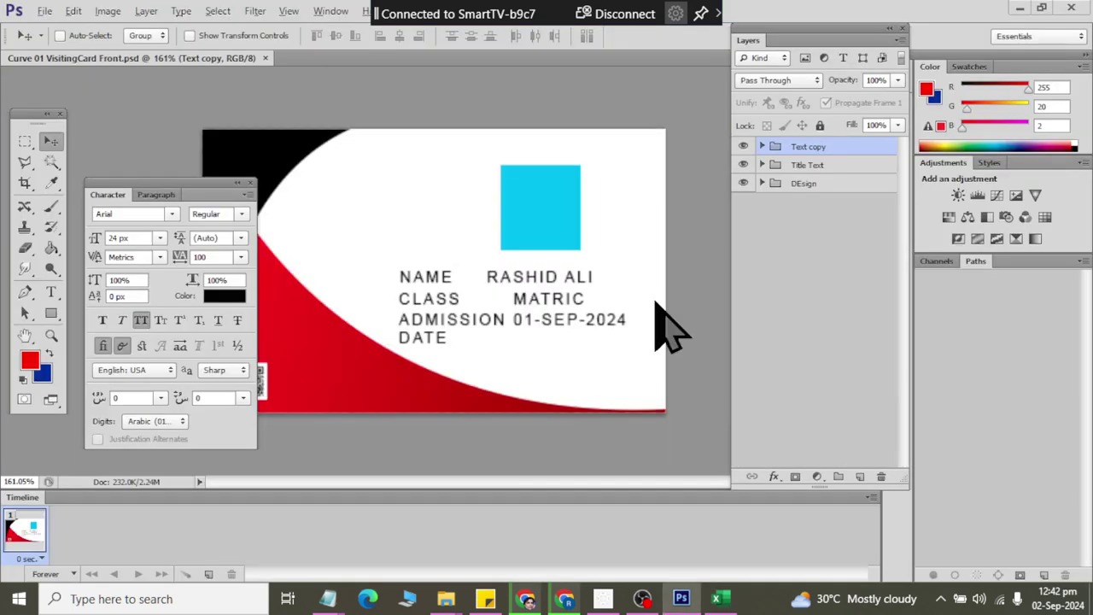
# Check the admindate layer name in the Text copy group, then return to Excel.
pyautogui.click(762, 147)
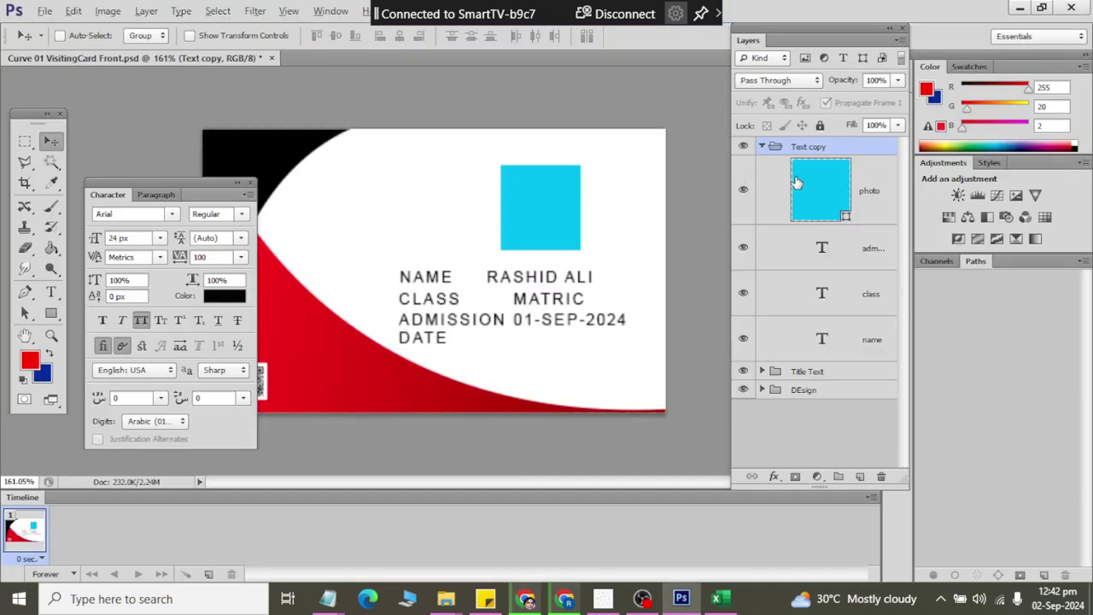
pyautogui.click(869, 254)
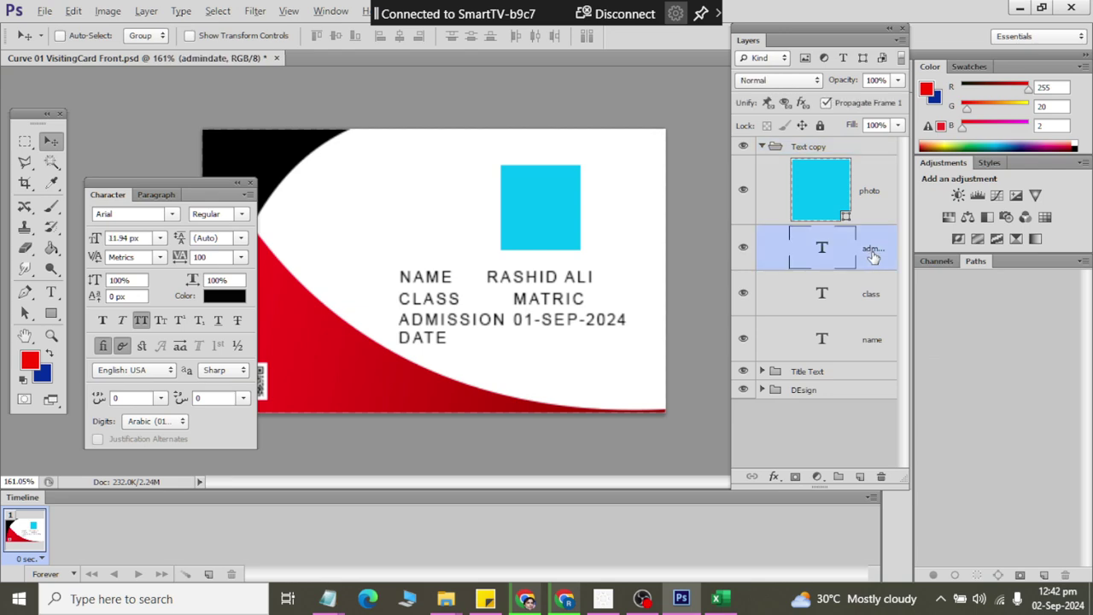
pyautogui.doubleClick(871, 249)
pyautogui.hotkey('alt', 'Tab')
# Widen columns A, B and C and dismiss the Get Genuine Office warning bar.
pyautogui.click(155, 263)
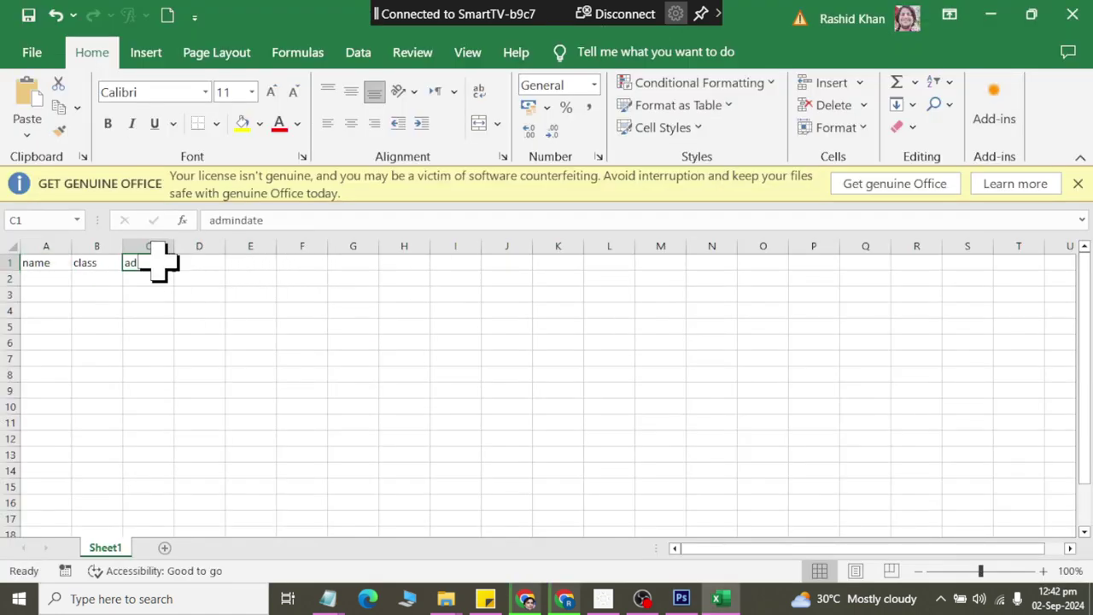
pyautogui.moveTo(174, 246); pyautogui.dragTo(198, 247)
pyautogui.click(101, 282)
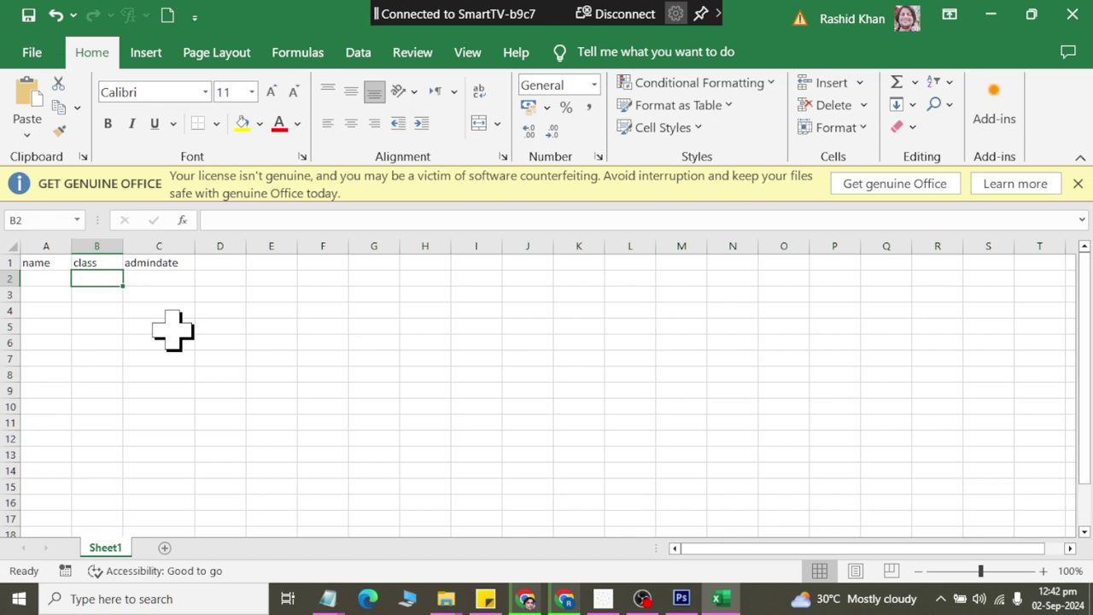
pyautogui.click(1078, 184)
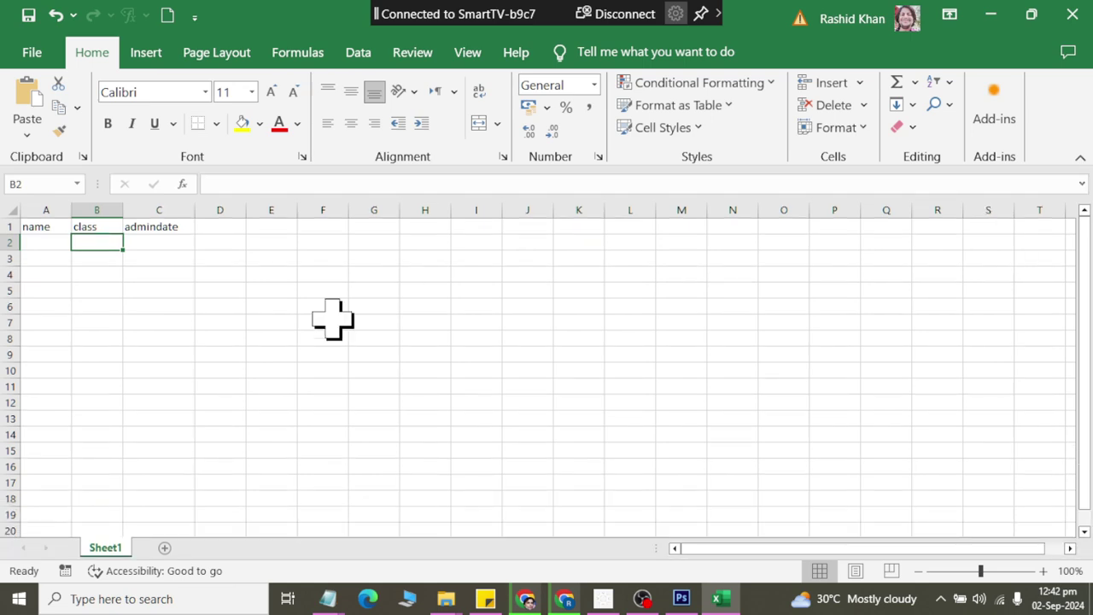
pyautogui.click(41, 243)
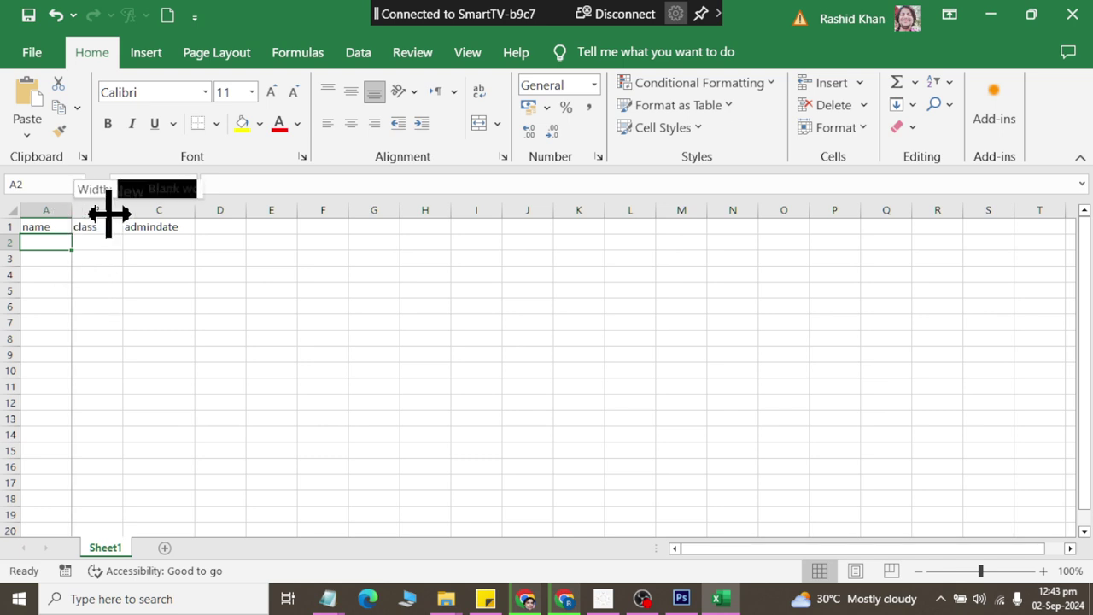
pyautogui.moveTo(71, 210); pyautogui.dragTo(217, 210)
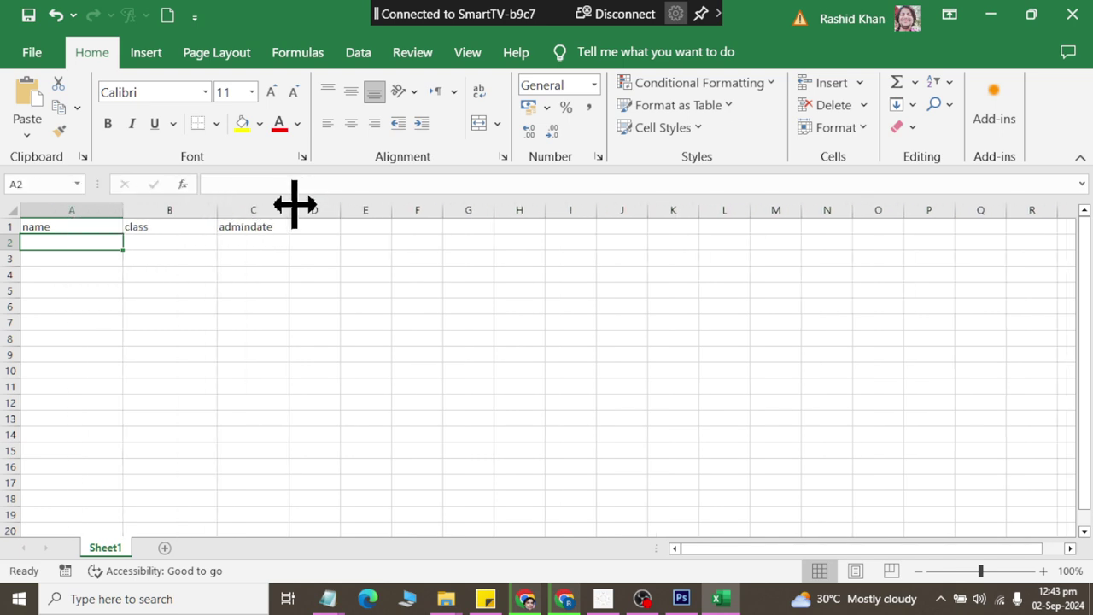
pyautogui.moveTo(289, 210); pyautogui.dragTo(358, 210)
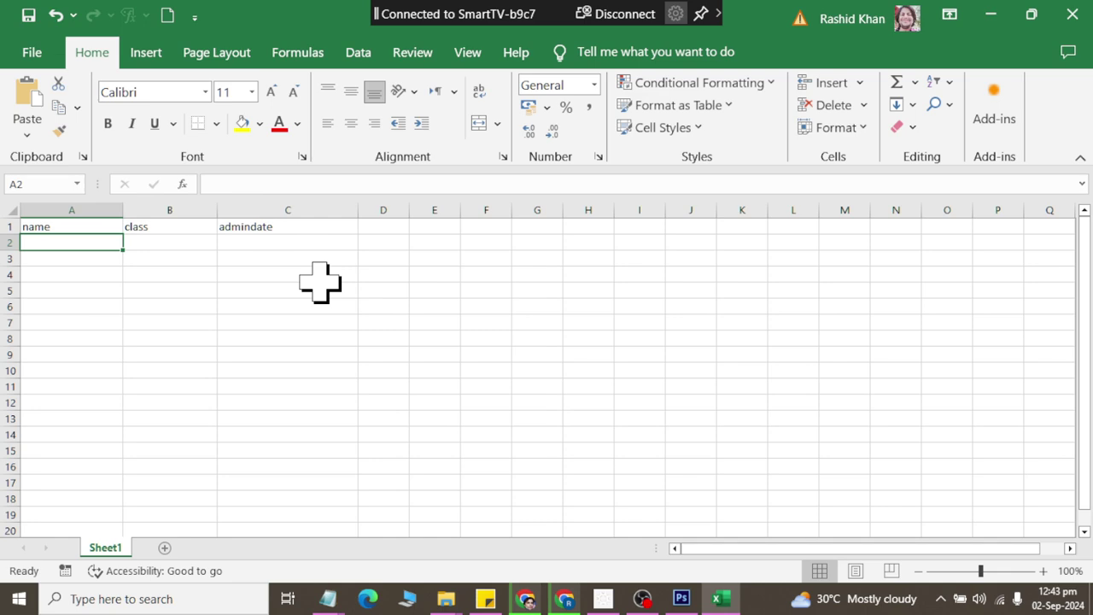
# Enter the first student's name, class Matric and admission date 01-Aug-2024 in row 2.
pyautogui.write('S')
pyautogui.write('ana Liaquat')
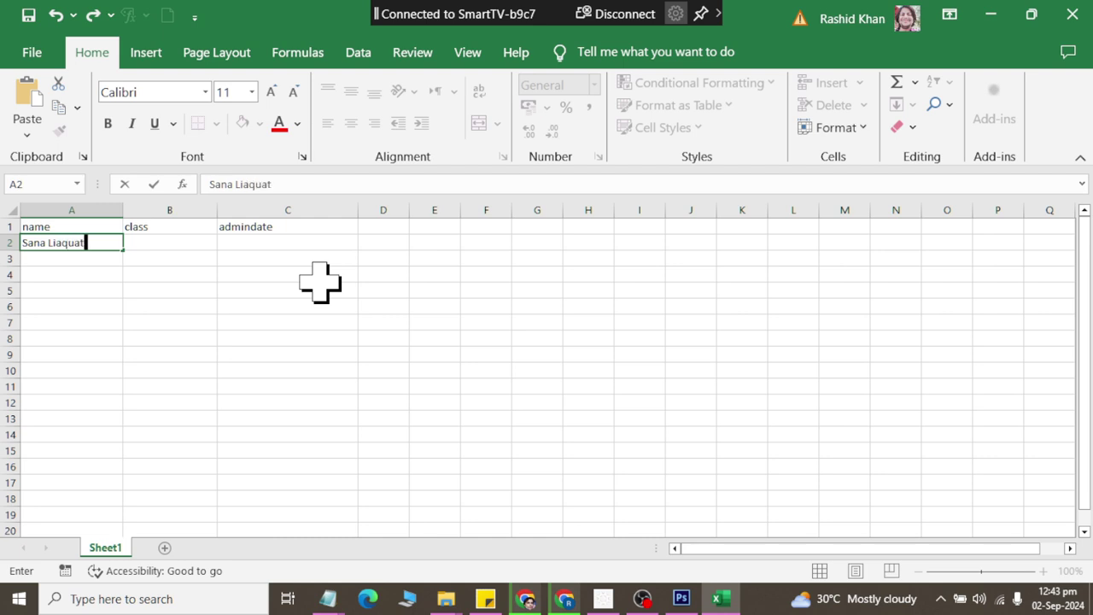
pyautogui.press('Tab')
pyautogui.write('Mat')
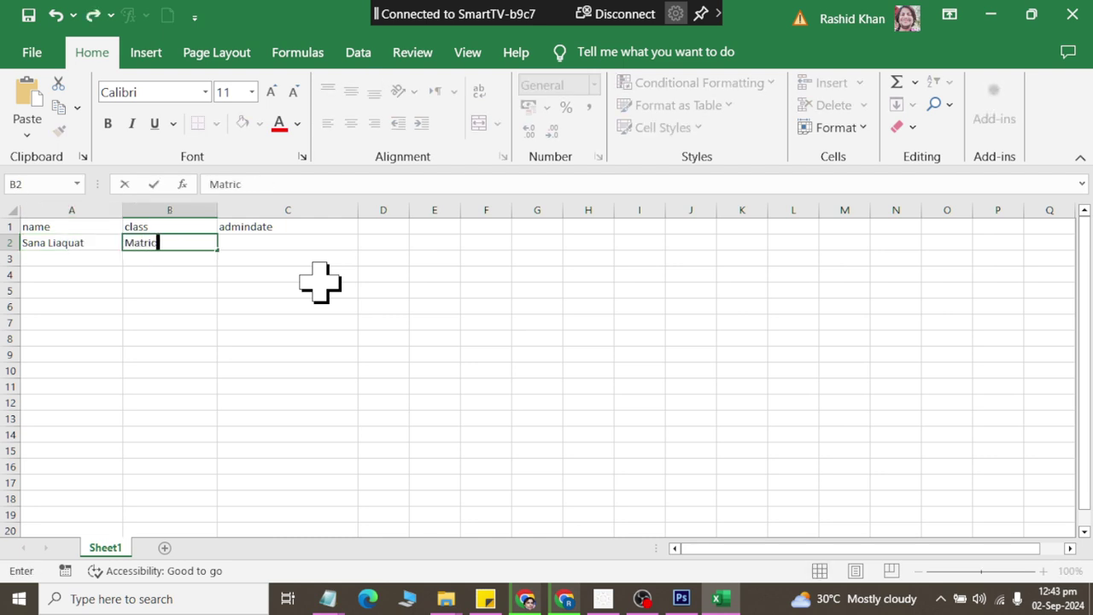
pyautogui.press('Tab')
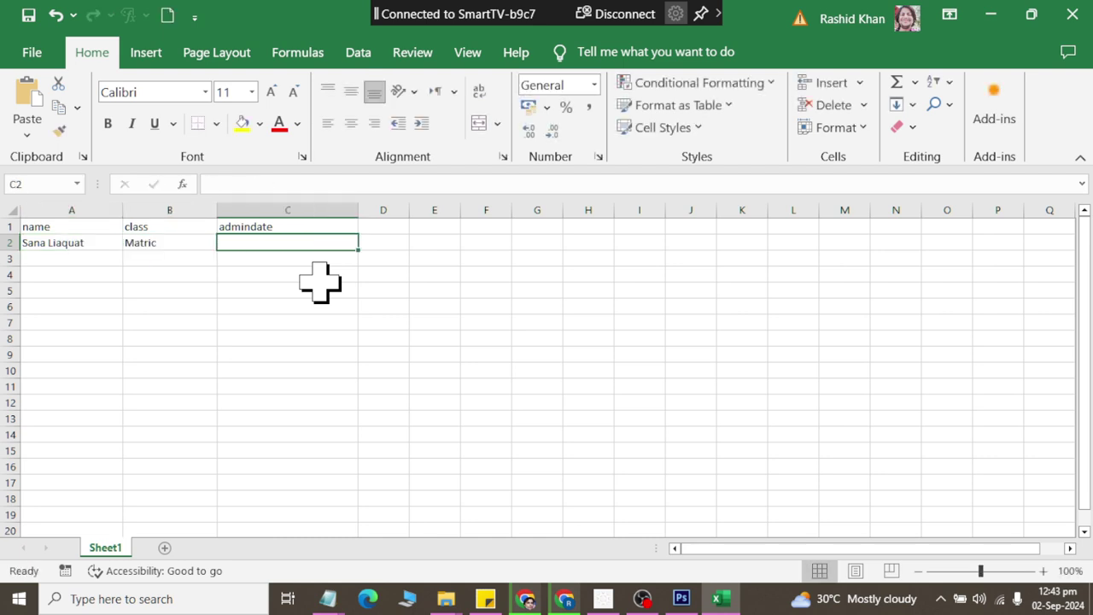
pyautogui.write('01-A')
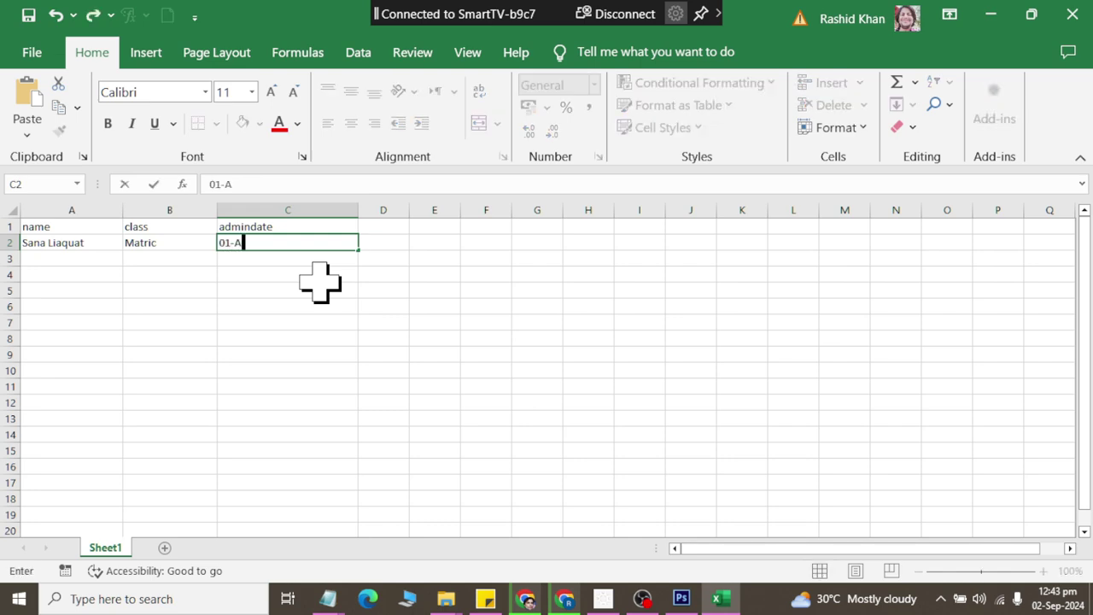
pyautogui.write('ug-2024')
pyautogui.press('Return')
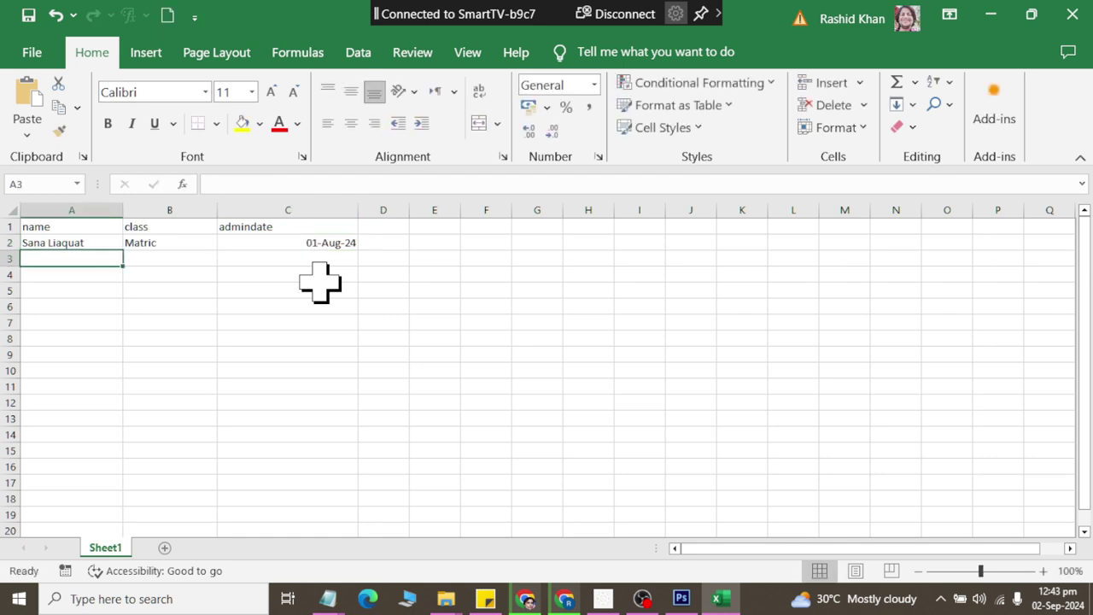
# Enter the second student's name, class Intermediate and admission date 01-Sep-2024 in row 3.
pyautogui.write('Wajahat Ali')
pyautogui.press('Tab')
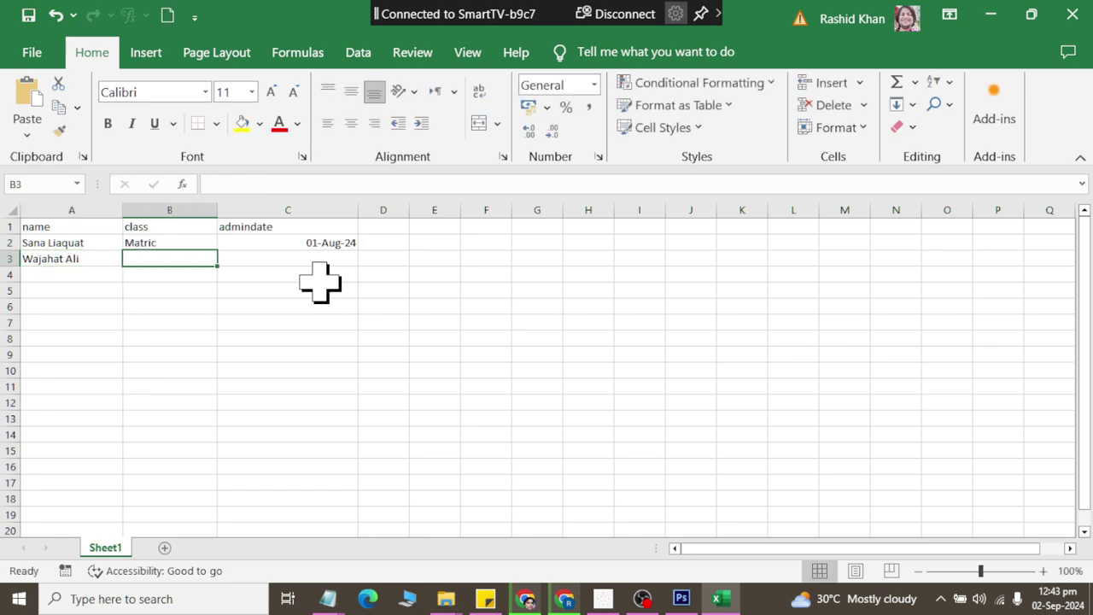
pyautogui.write('Intermediate')
pyautogui.press('Tab')
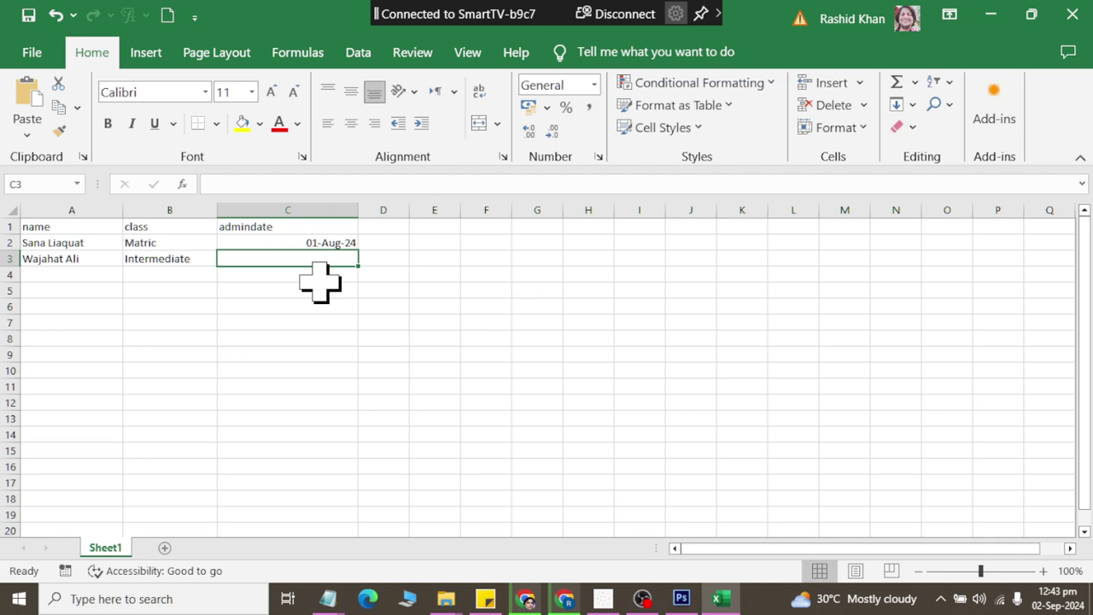
pyautogui.write('01-Sep-2')
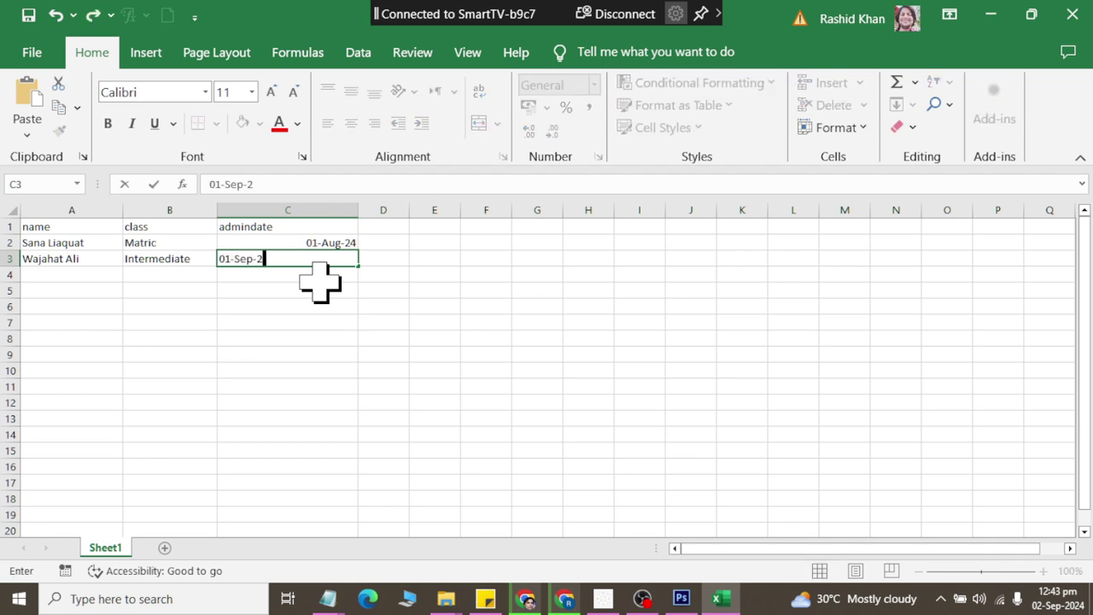
pyautogui.write('024')
pyautogui.press('Return')
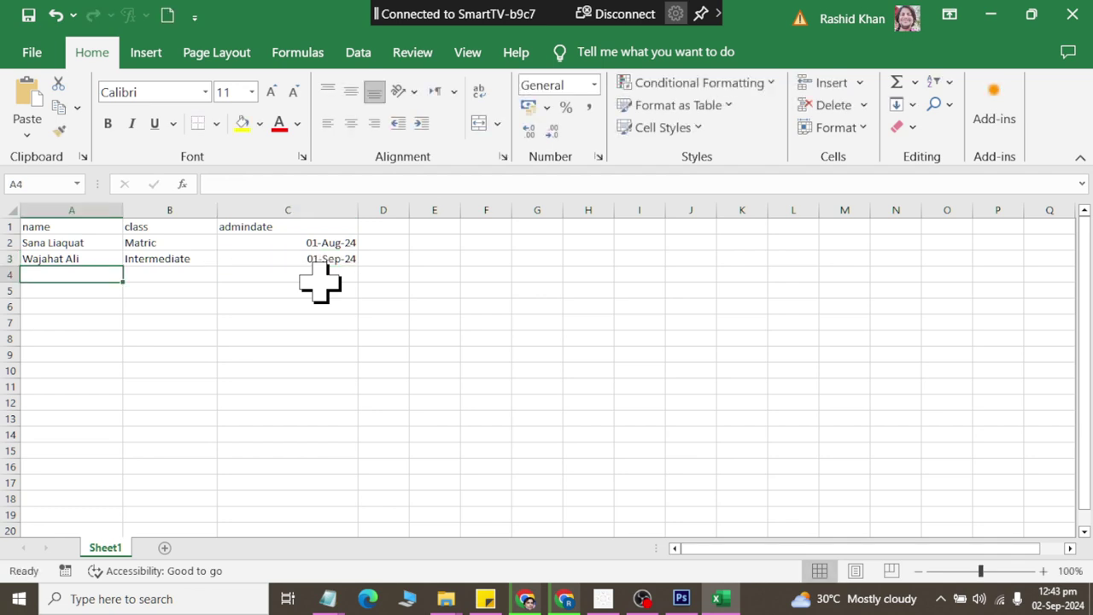
# Enter the third student's name, class Matric and admission date 01-July-2024 in row 4.
pyautogui.write('Krish')
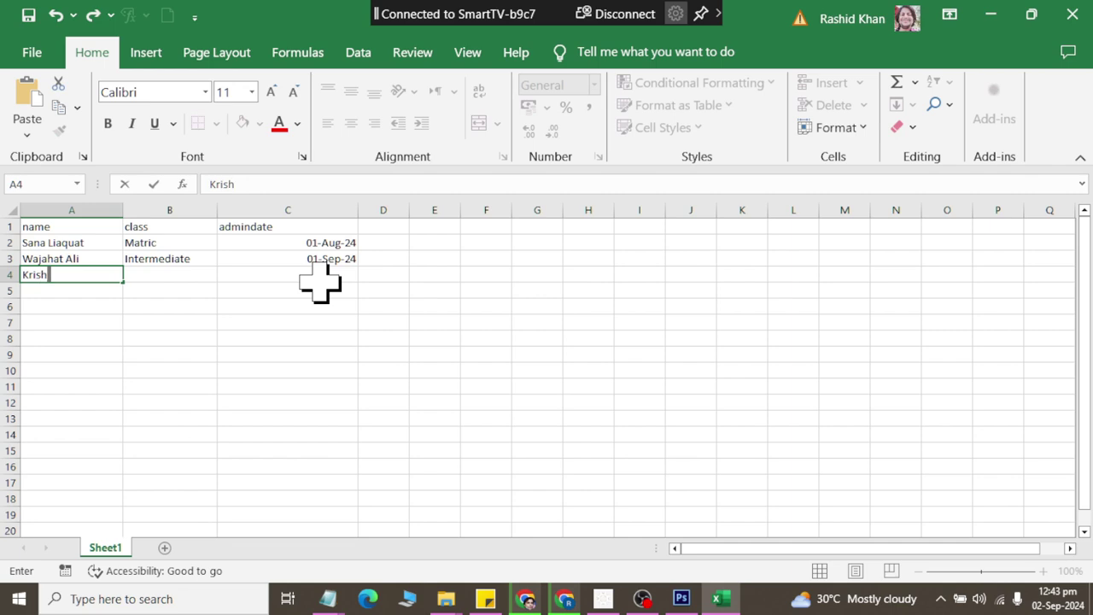
pyautogui.write('an Kumar')
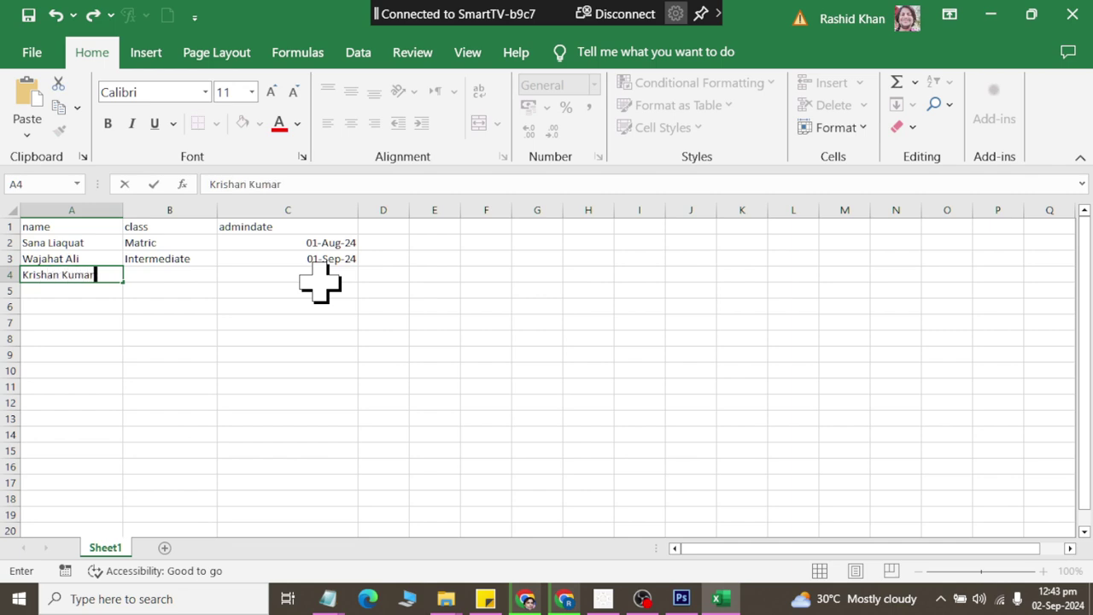
pyautogui.press('Tab')
pyautogui.write('Matric')
pyautogui.press('Tab')
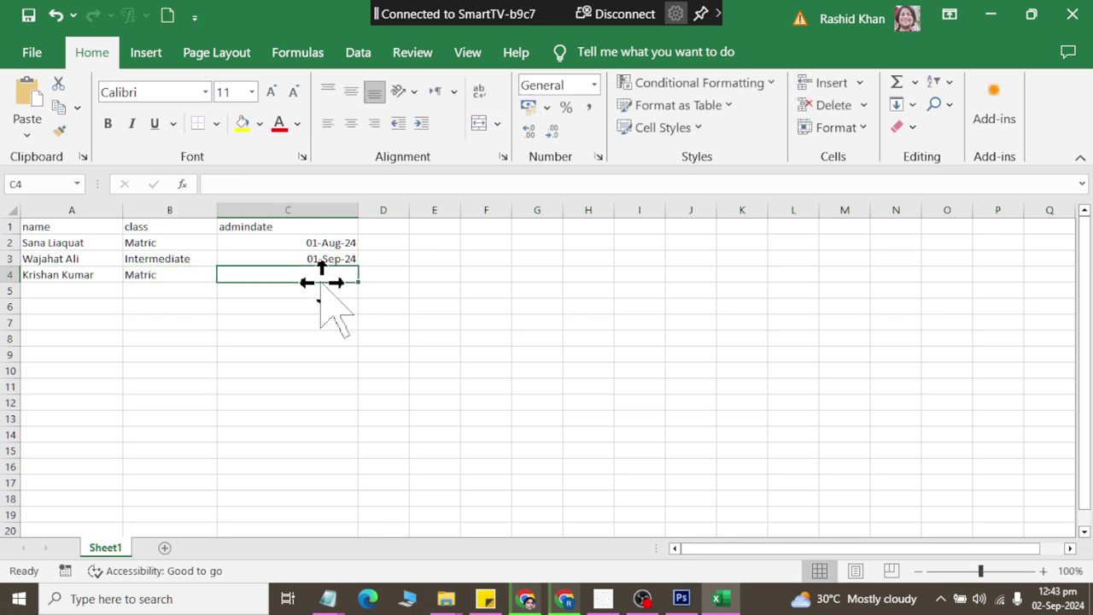
pyautogui.write('01-')
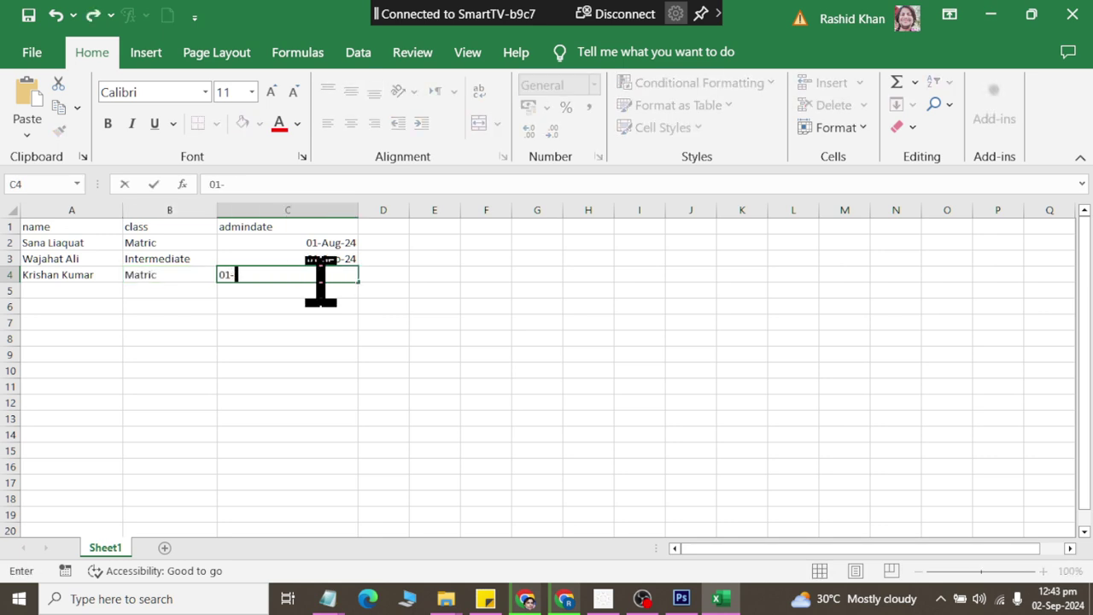
pyautogui.write('July-202')
pyautogui.press('BackSpace')
pyautogui.press('BackSpace')
pyautogui.write('02')
pyautogui.press('Return')
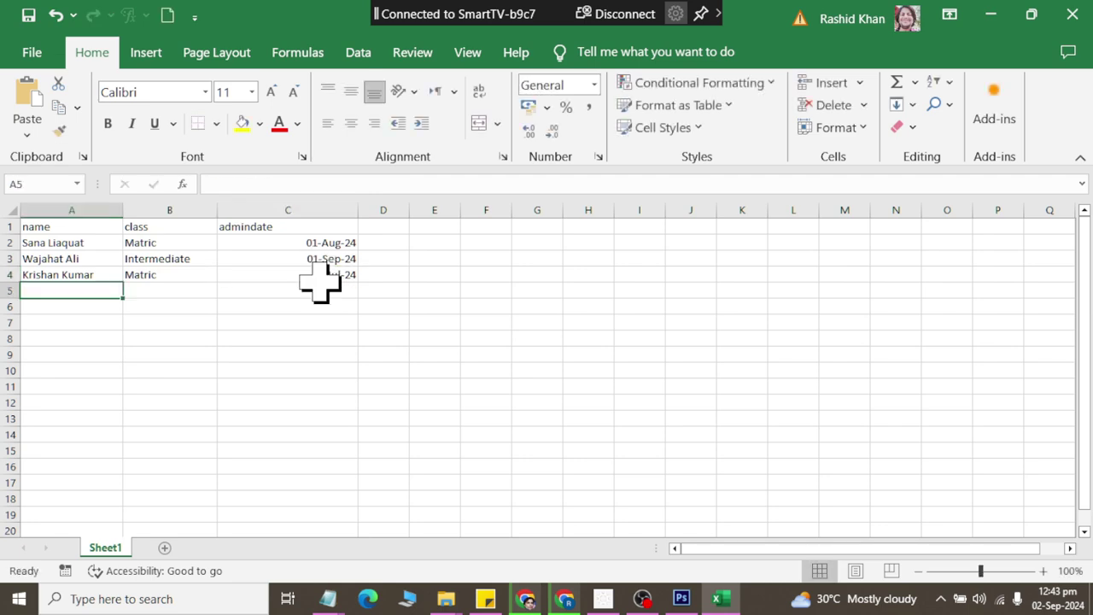
# Enter the fourth student's name, class Intermediate and admission date 04-Aug-2024 in row 5.
pyautogui.write('Meena ')
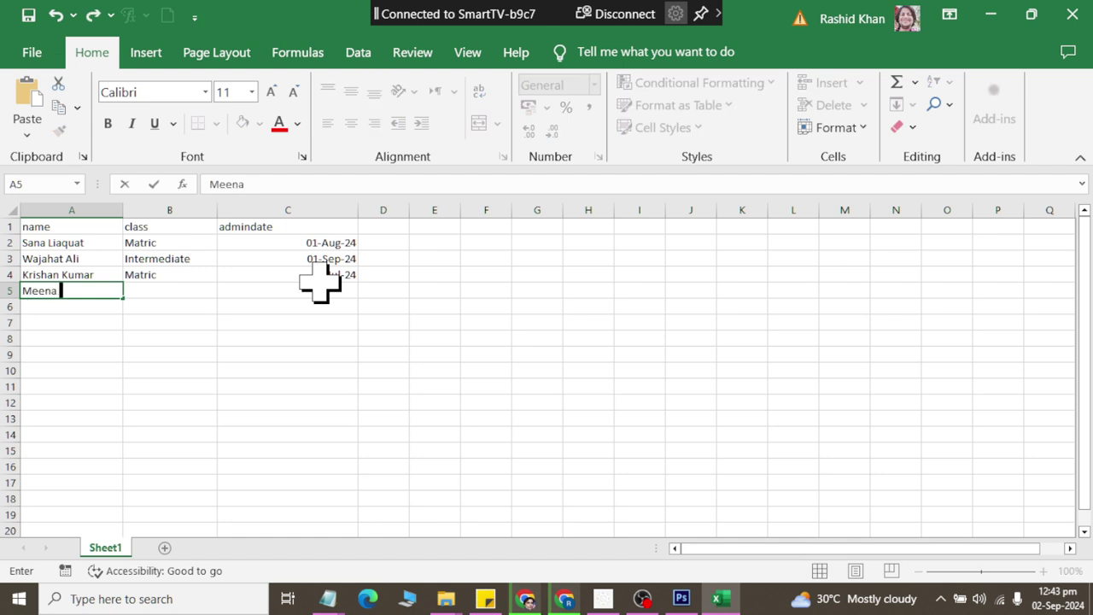
pyautogui.write('Kumari')
pyautogui.press('Tab')
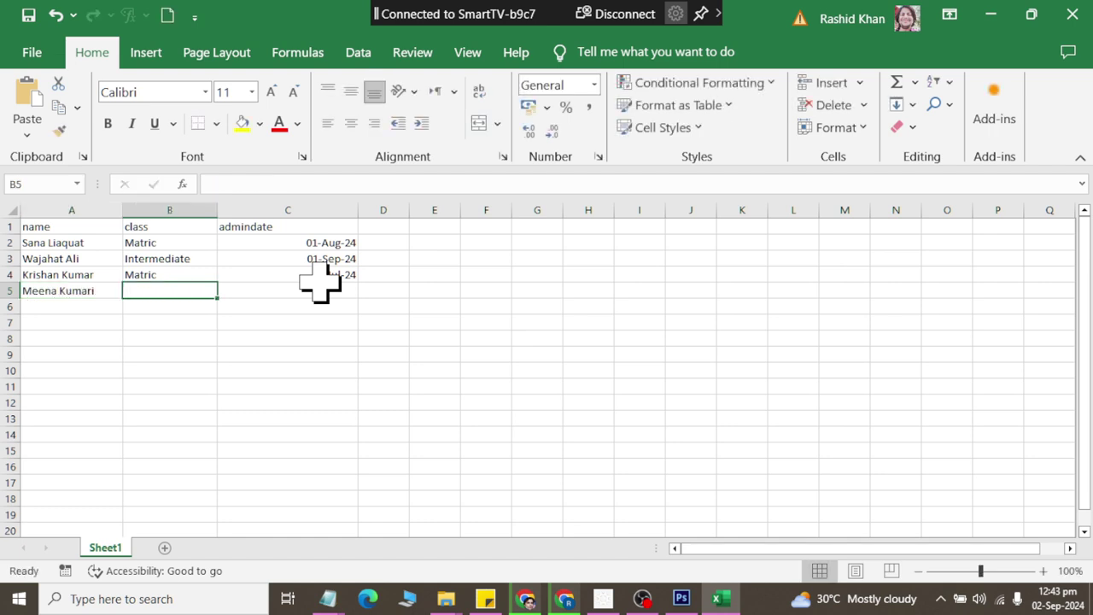
pyautogui.write('Intermediate')
pyautogui.press('Tab')
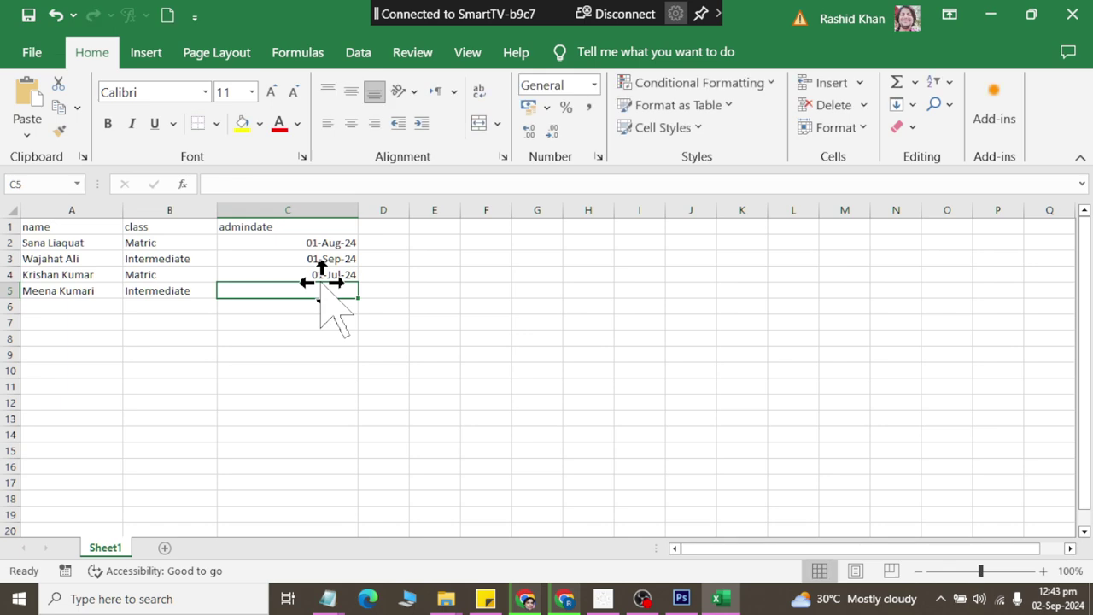
pyautogui.write('04-Au')
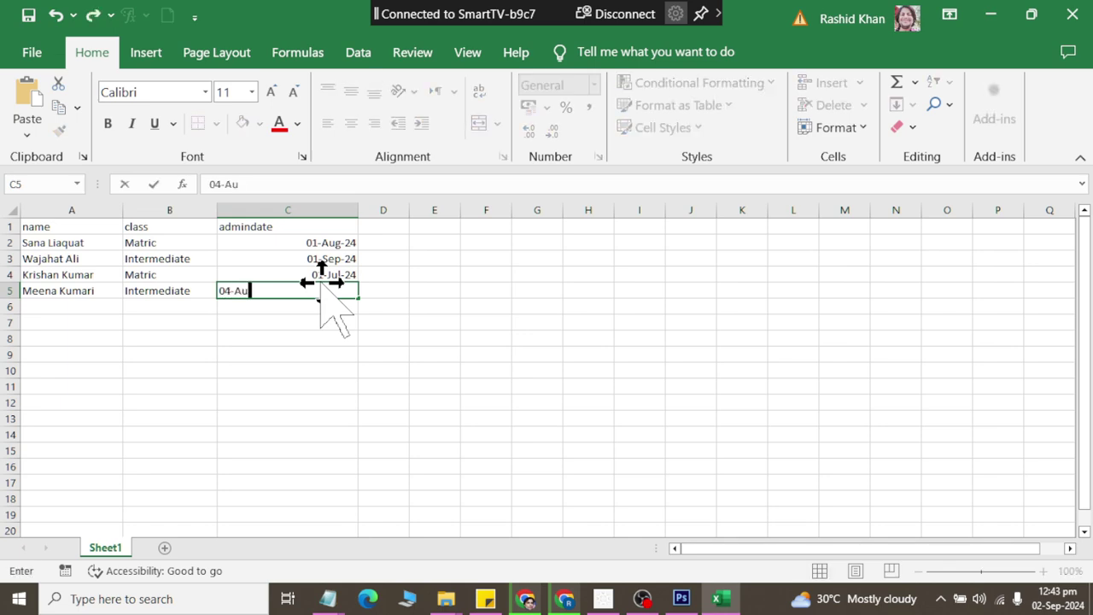
pyautogui.write('g-2092')
pyautogui.press('BackSpace')
pyautogui.press('BackSpace')
pyautogui.press('BackSpace')
pyautogui.write('24')
pyautogui.press('Return')
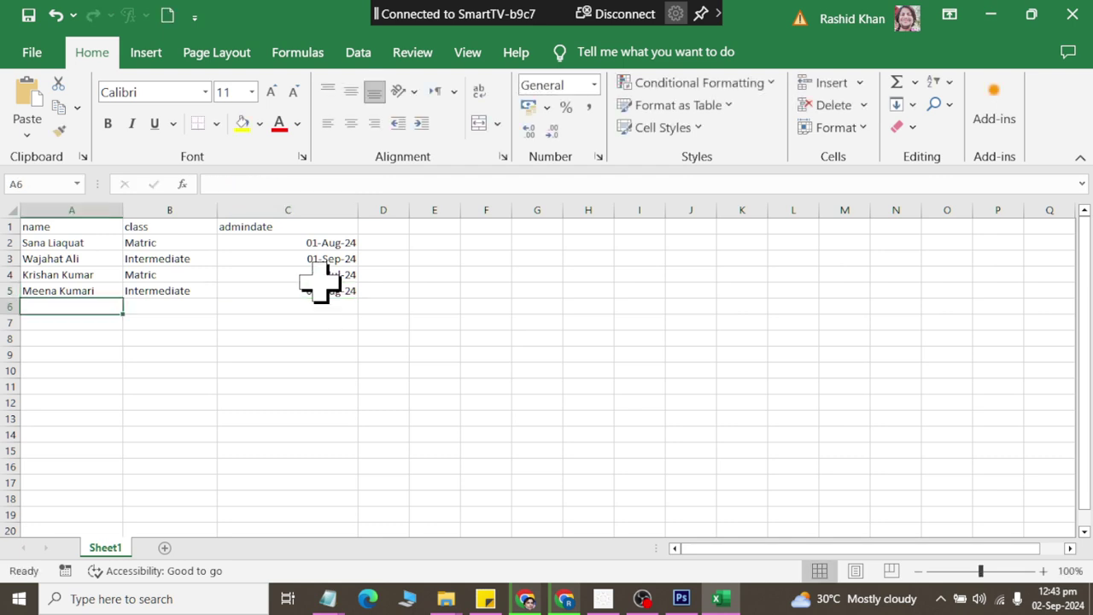
pyautogui.click(321, 278)
# Save the workbook as 'std' in the Blossom folder, using the path copied from Explorer.
pyautogui.hotkey('ctrl', 's')
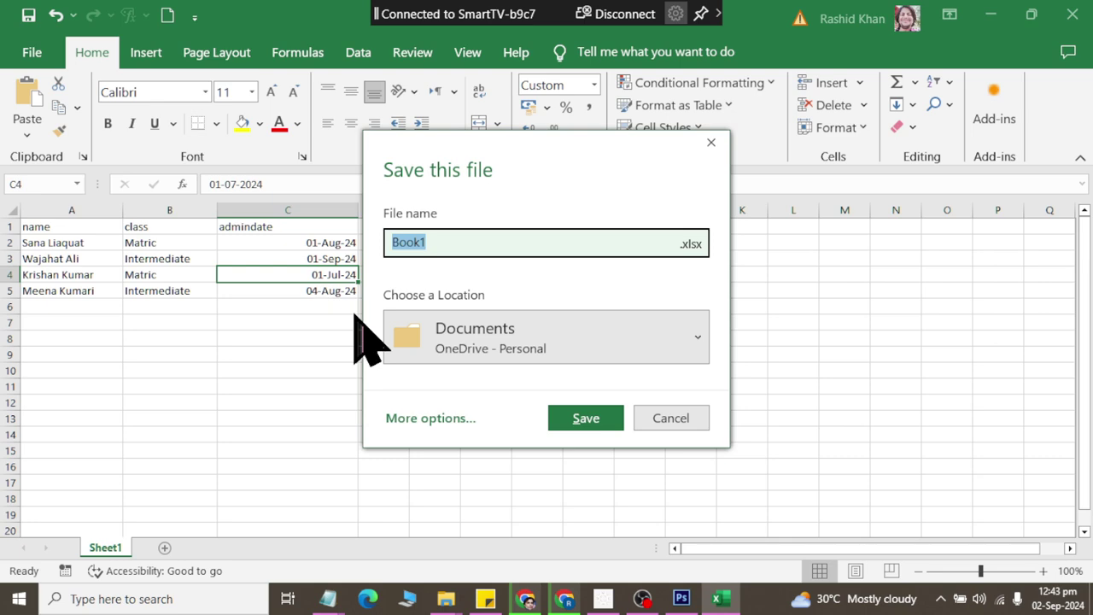
pyautogui.click(431, 418)
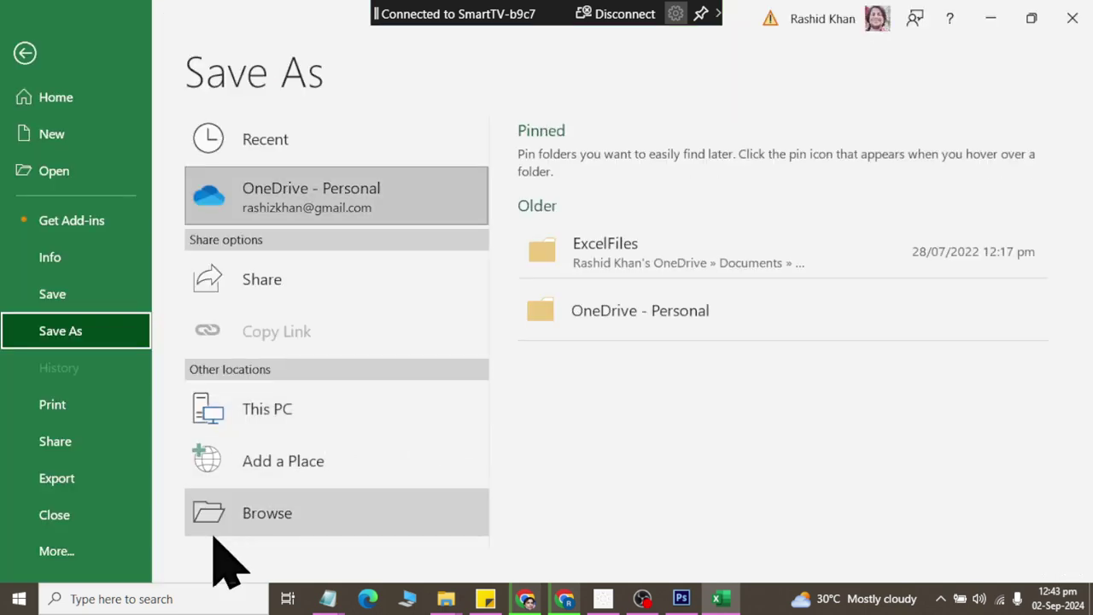
pyautogui.click(220, 517)
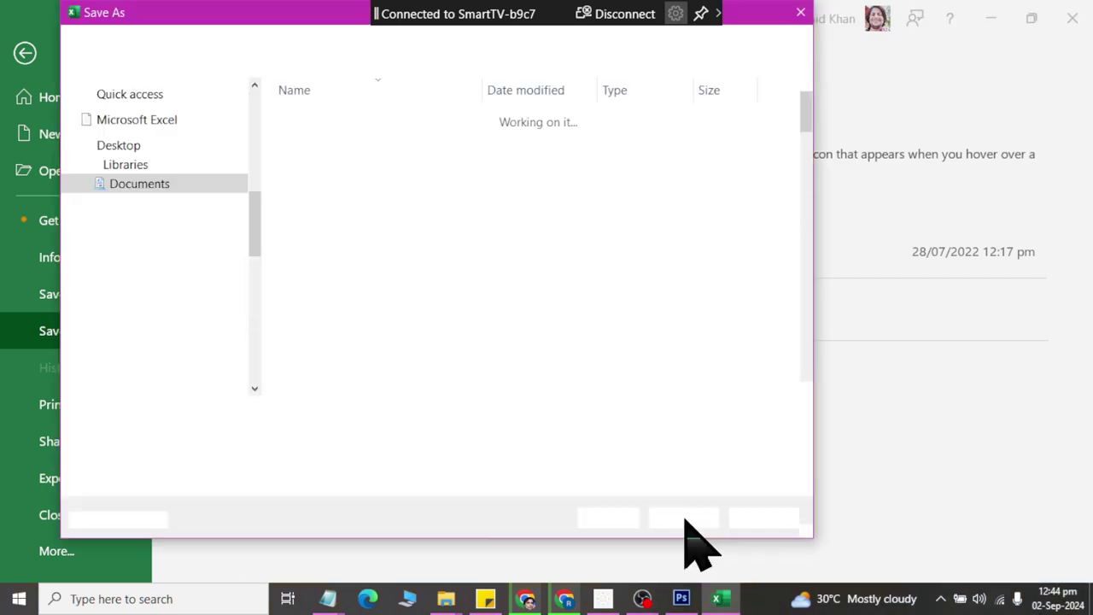
pyautogui.hotkey('alt', 'Tab')
pyautogui.hotkey('alt', 'Tab')
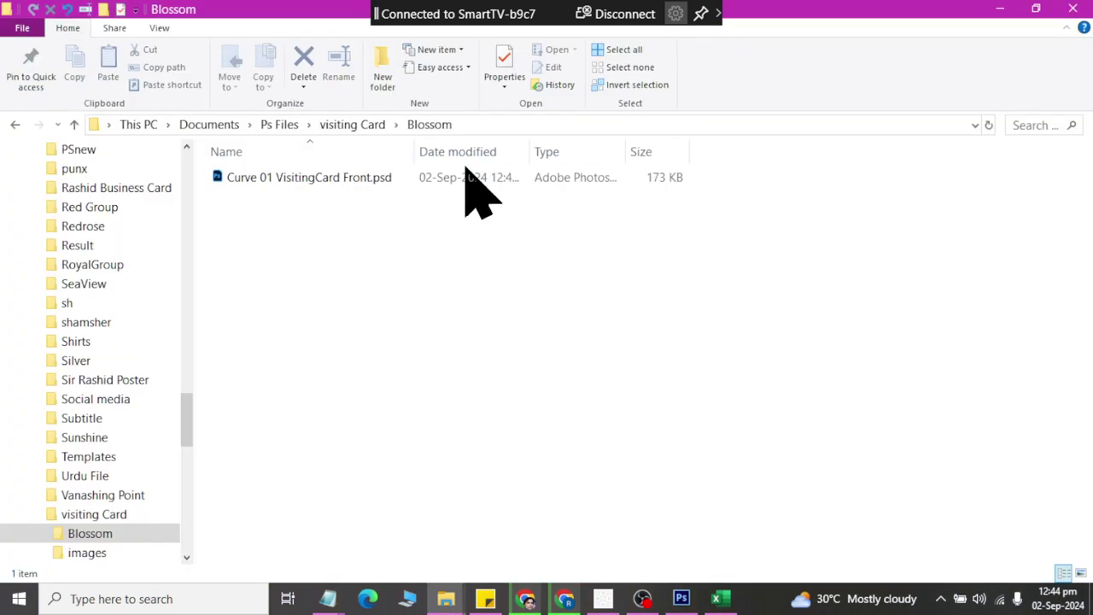
pyautogui.click(491, 125)
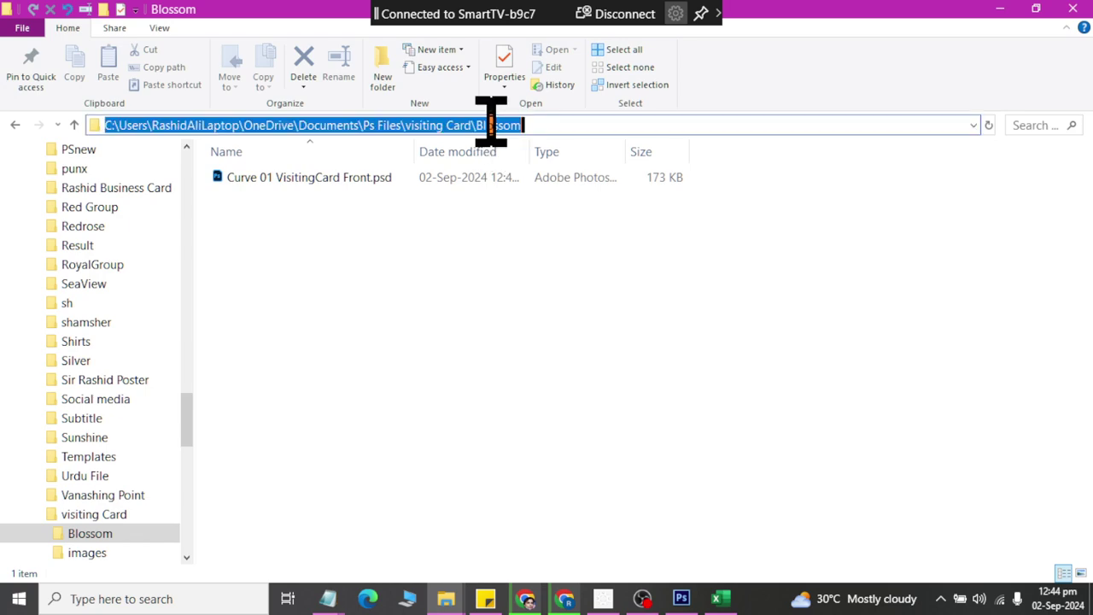
pyautogui.hotkey('ctrl', 'c')
pyautogui.hotkey('alt', 'Tab')
pyautogui.hotkey('ctrl', 'v')
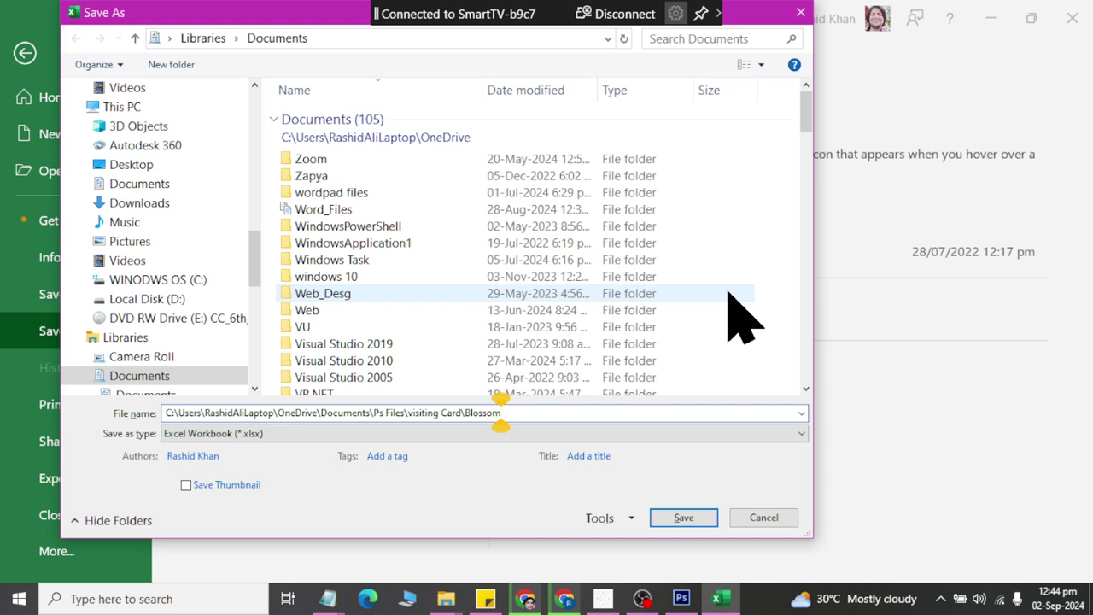
pyautogui.press('Return')
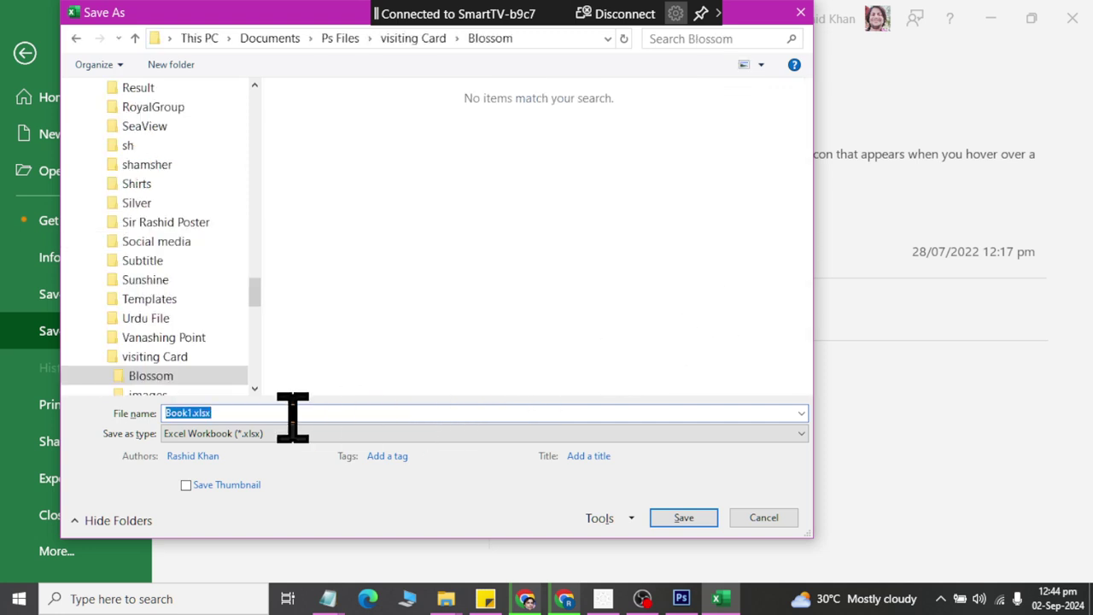
pyautogui.write('stdda')
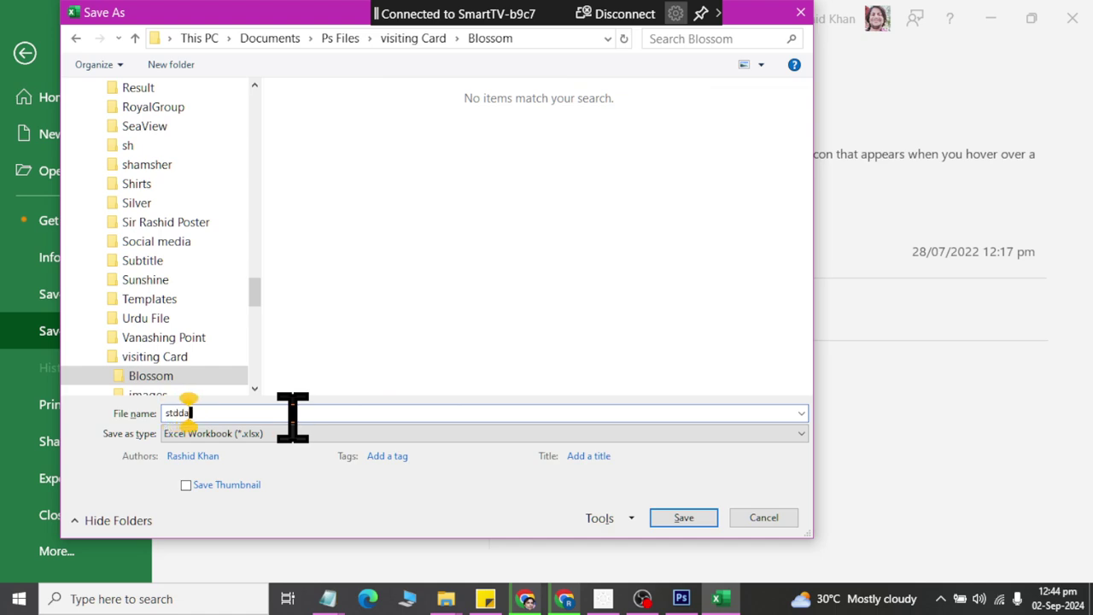
pyautogui.press('Return')
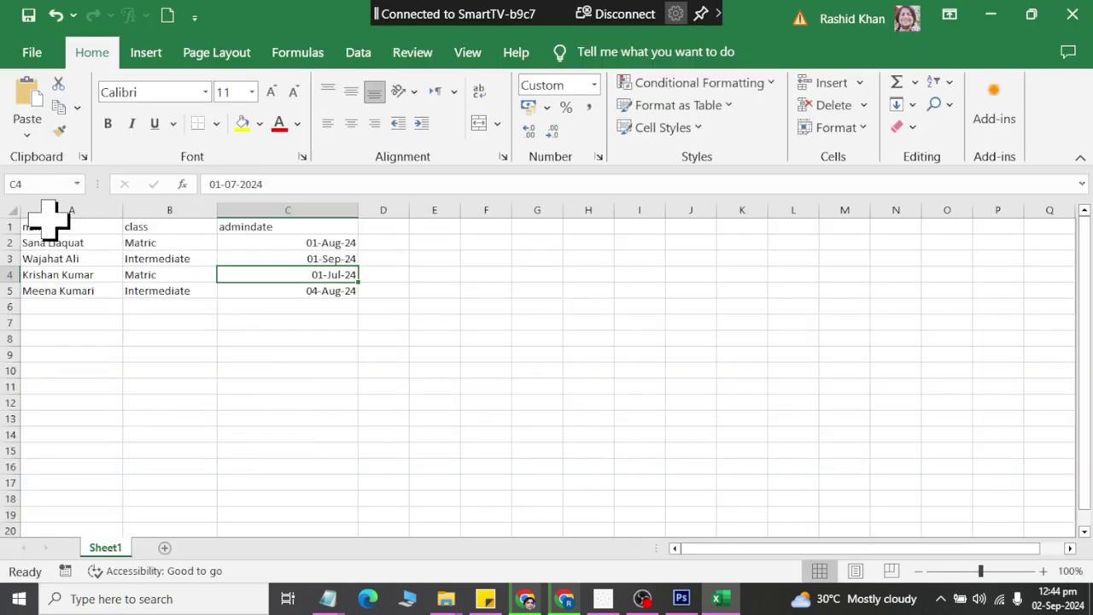
# Select cells A1 to C5, the headers and all four student records.
pyautogui.moveTo(48, 223); pyautogui.dragTo(318, 296)
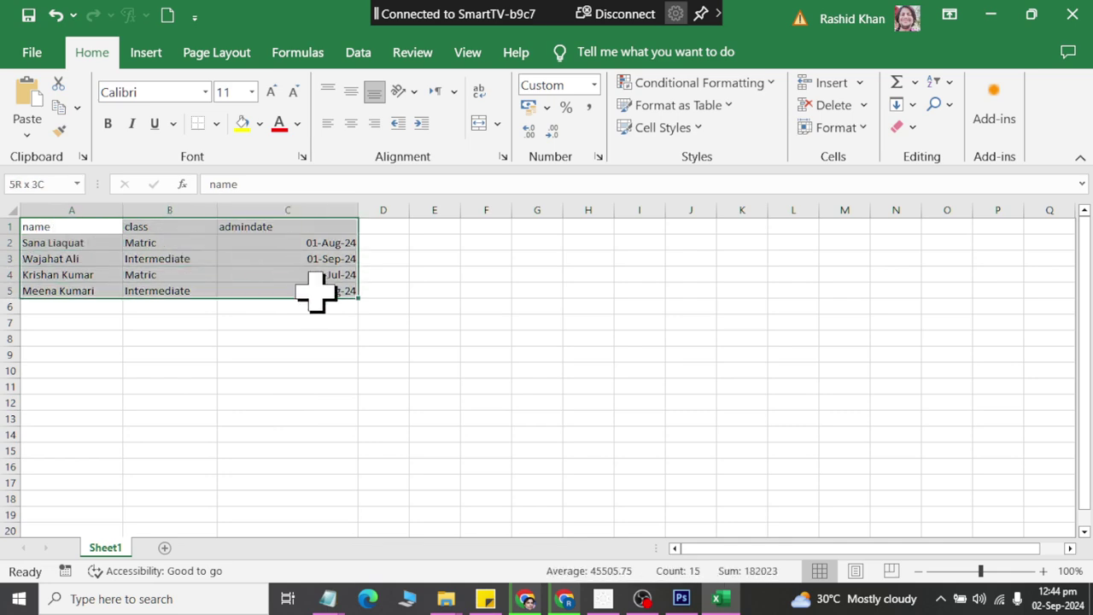